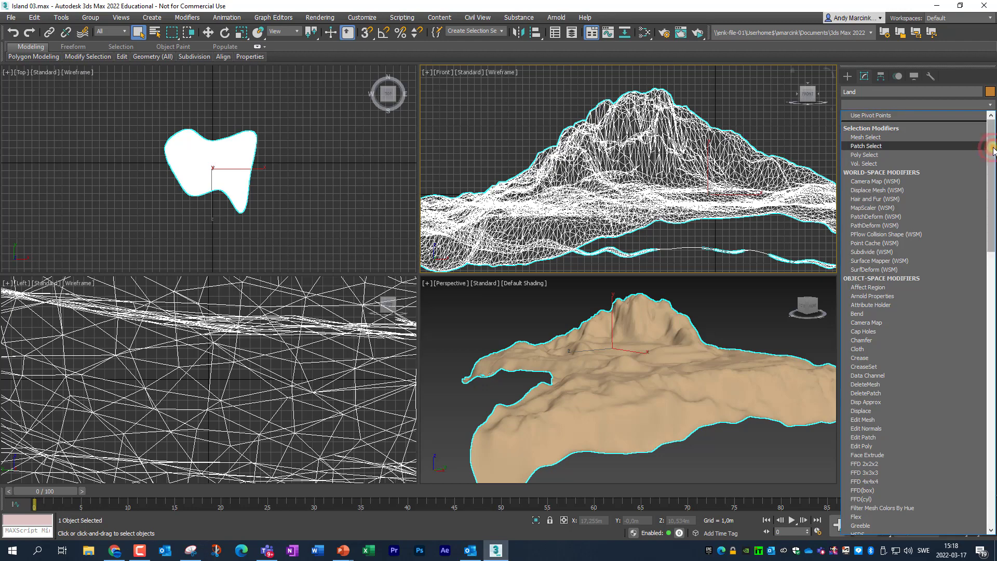
Add a TurboSmooth modifier to the Land object
scroll(914, 322, down, 10)
scroll(957, 20, down, 9)
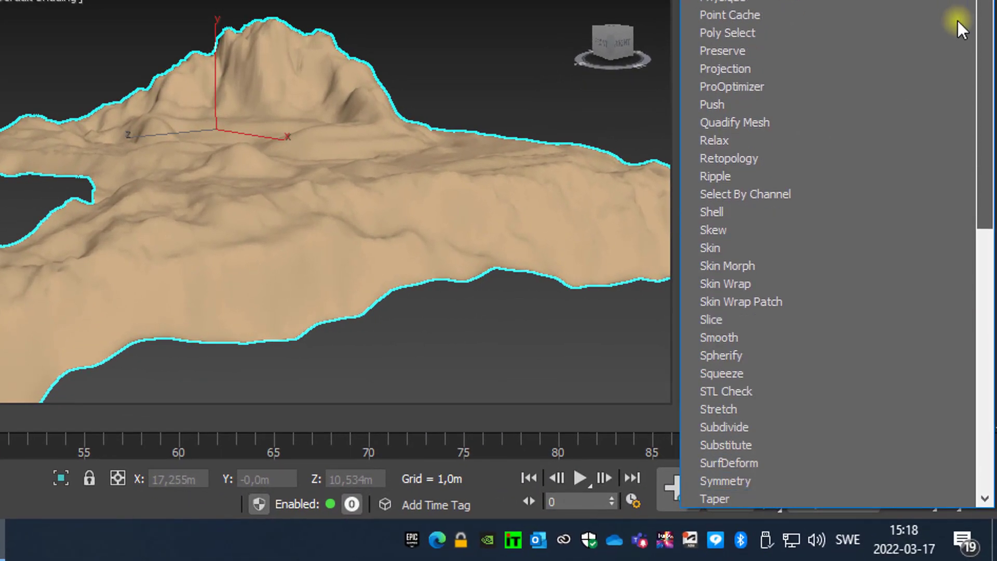
scroll(959, 104, down, 2)
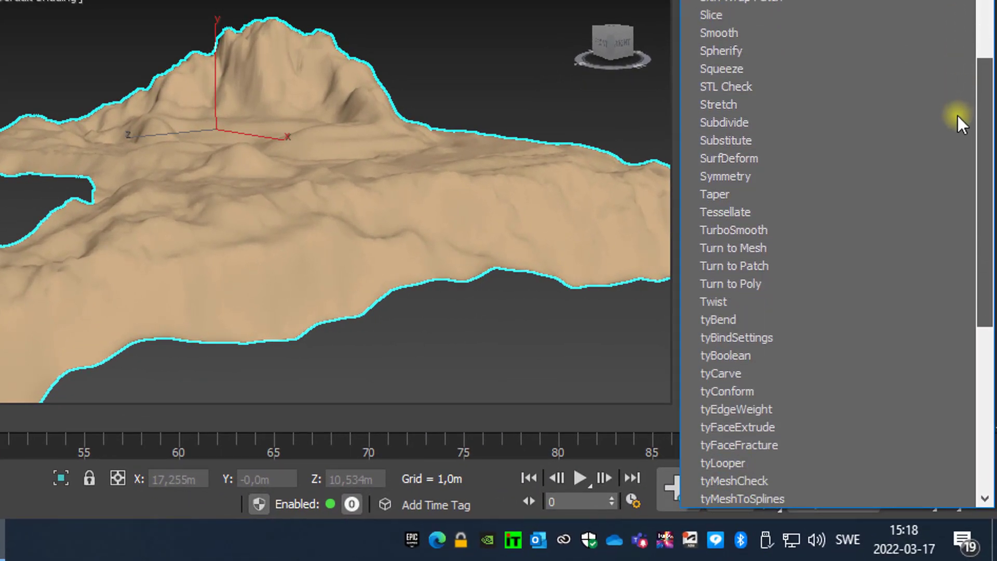
click(785, 229)
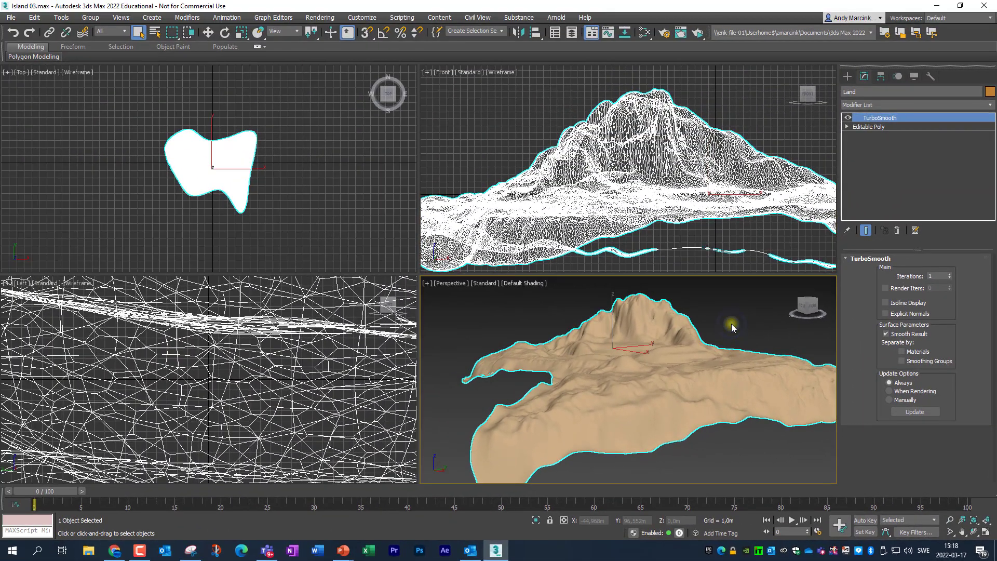
Examine the smoothed island's mesh density with edged faces shown in the perspective view, and return to plain shading
key(F4)
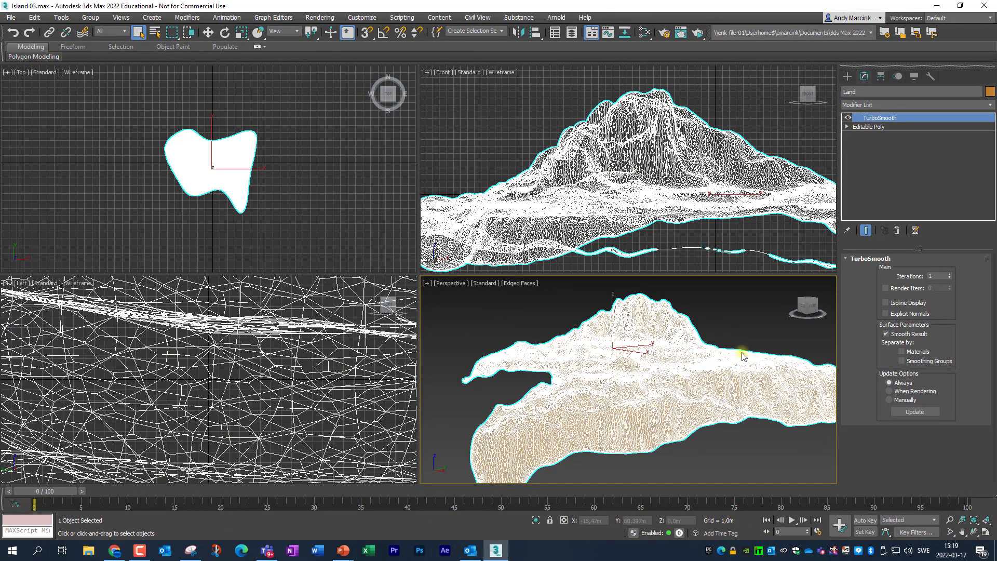
alt+middle_drag(724, 356, 755, 365)
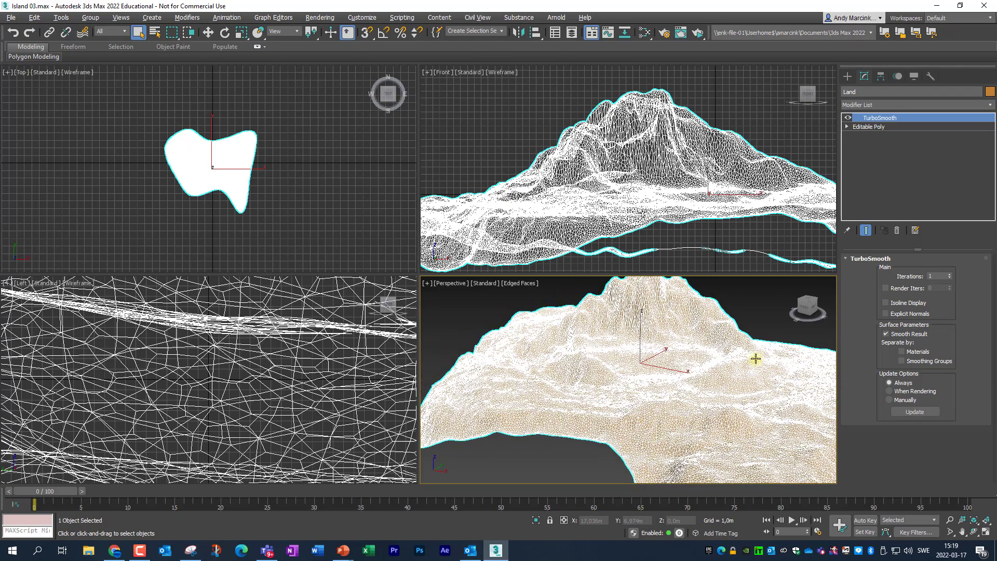
key(F4)
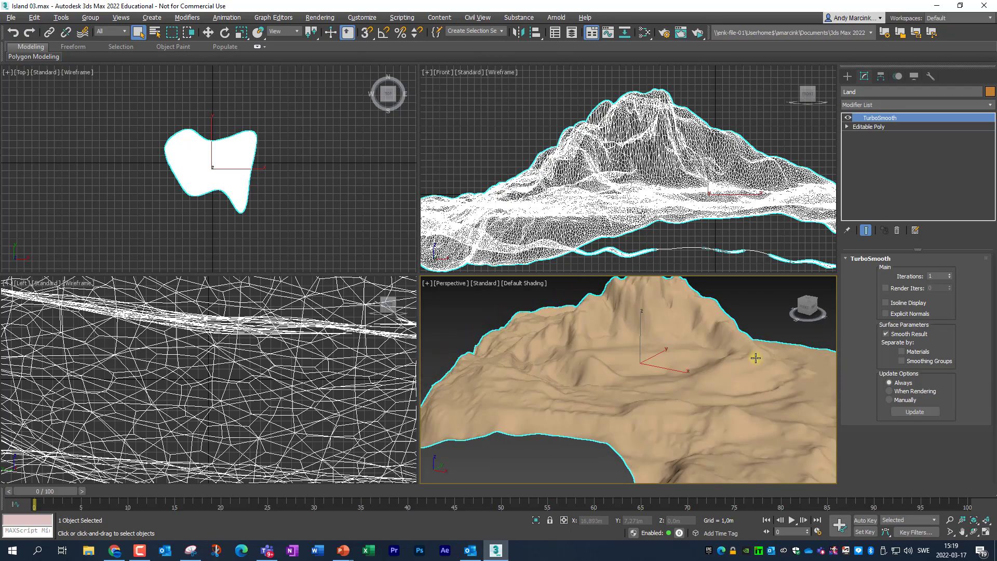
Bring up the Slate Material Editor and add a Blend material to the Land view
click(646, 34)
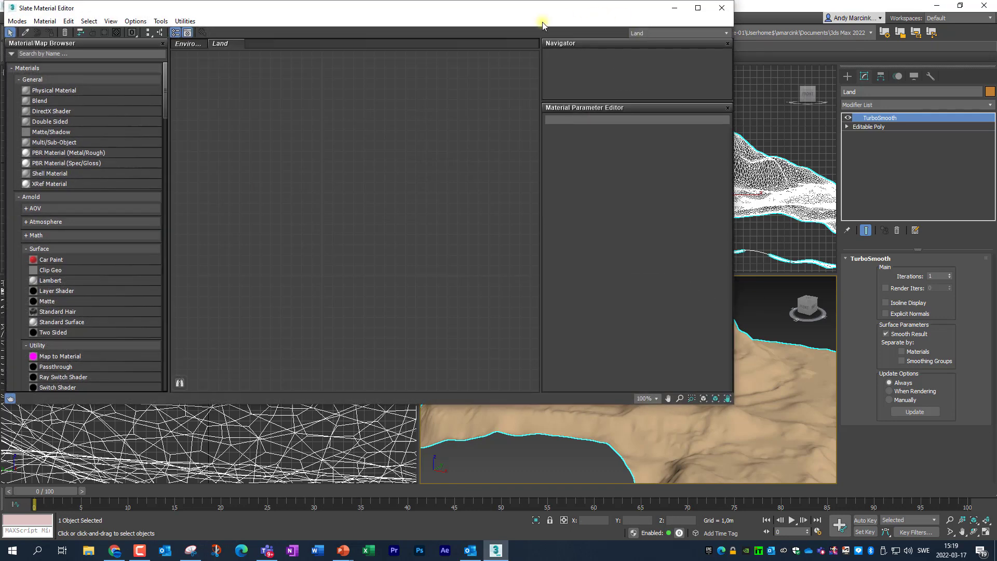
drag(433, 20, 465, 64)
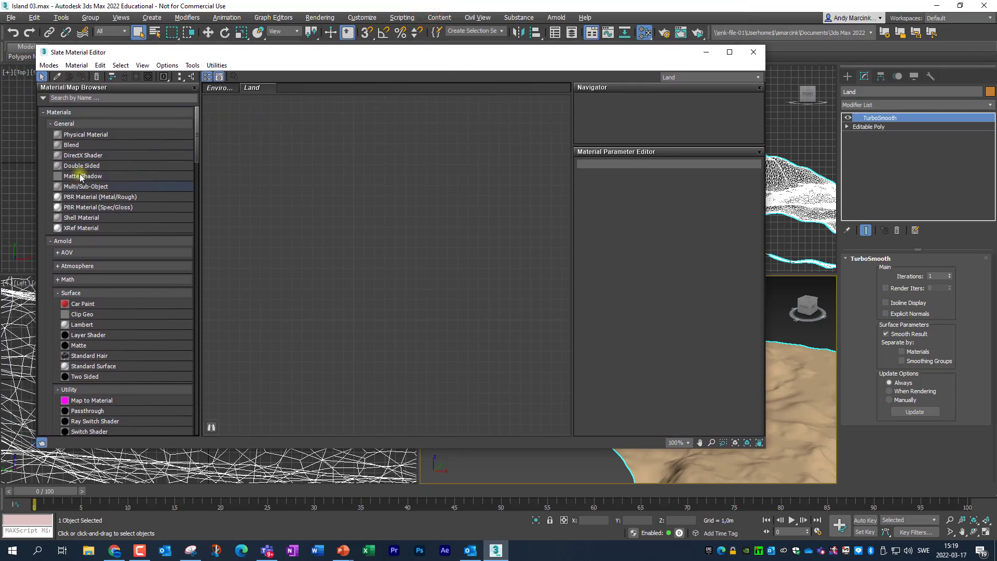
click(75, 145)
drag(58, 143, 335, 207)
drag(424, 219, 423, 219)
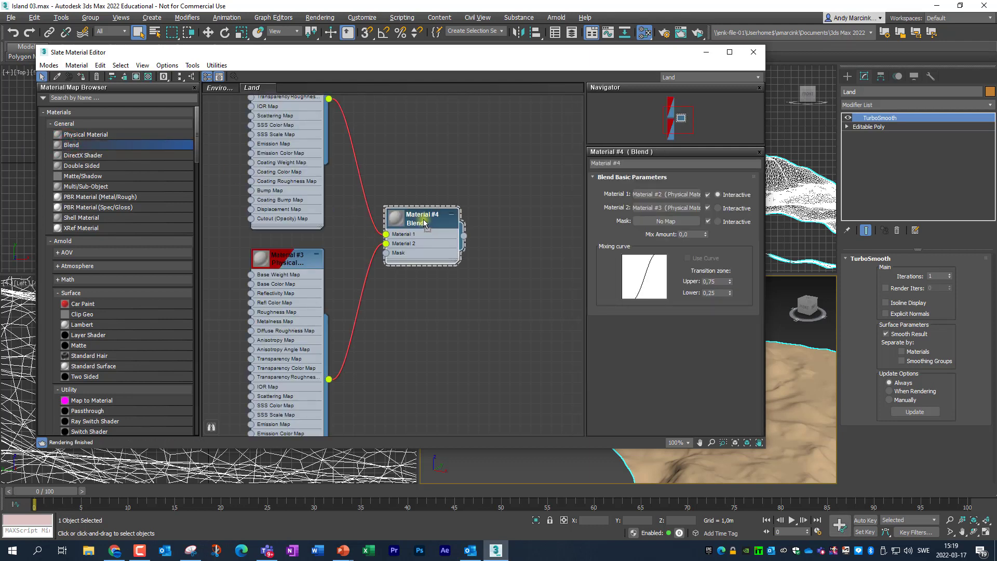
Rename the physical material feeding the Blend's Material 2 slot as Background
middle_drag(422, 171, 490, 134)
double_click(371, 297)
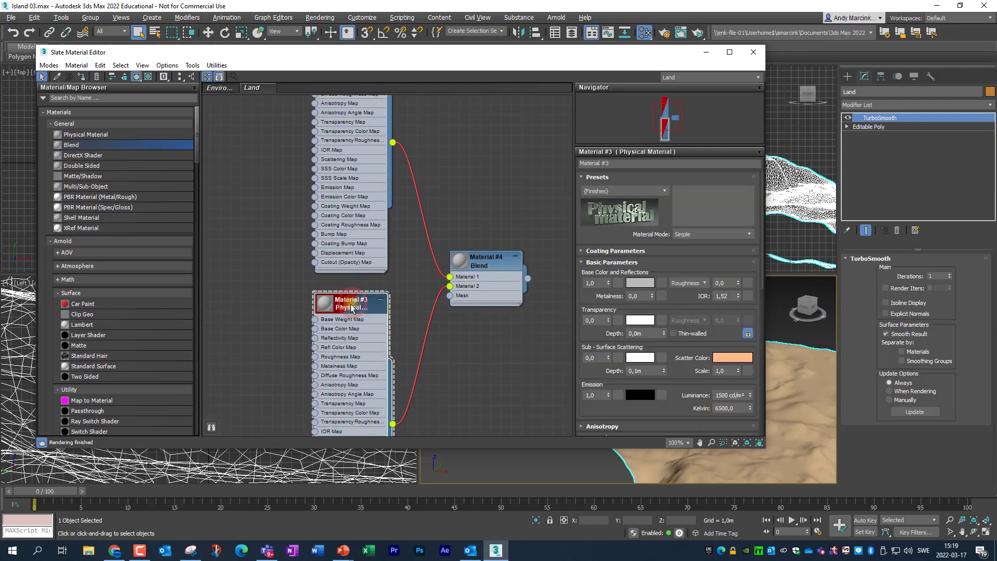
click(615, 164)
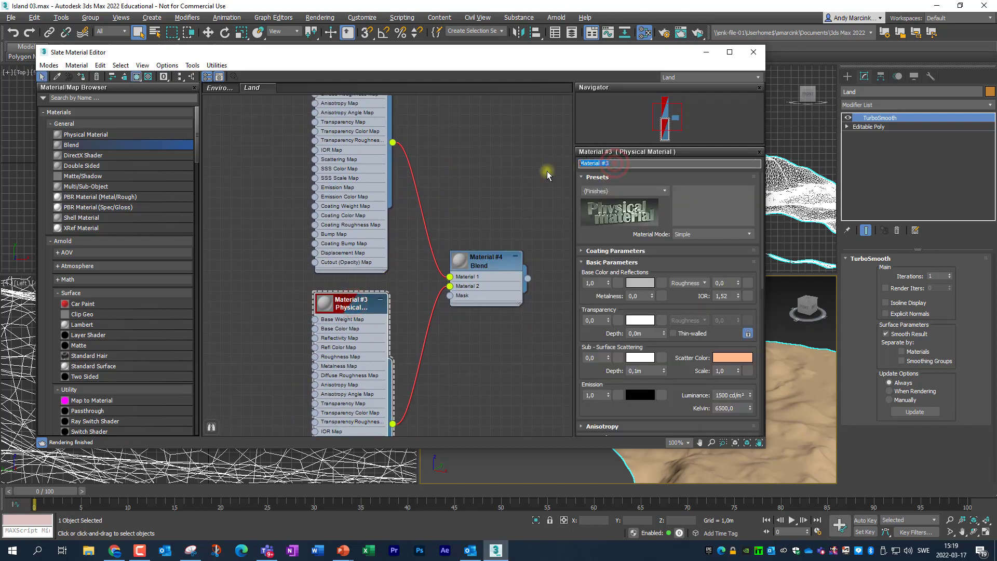
text(Background)
key(Return)
Set the Background material's base color to a sandy beige, RGB 0.745, 0.643, 0.498
click(644, 284)
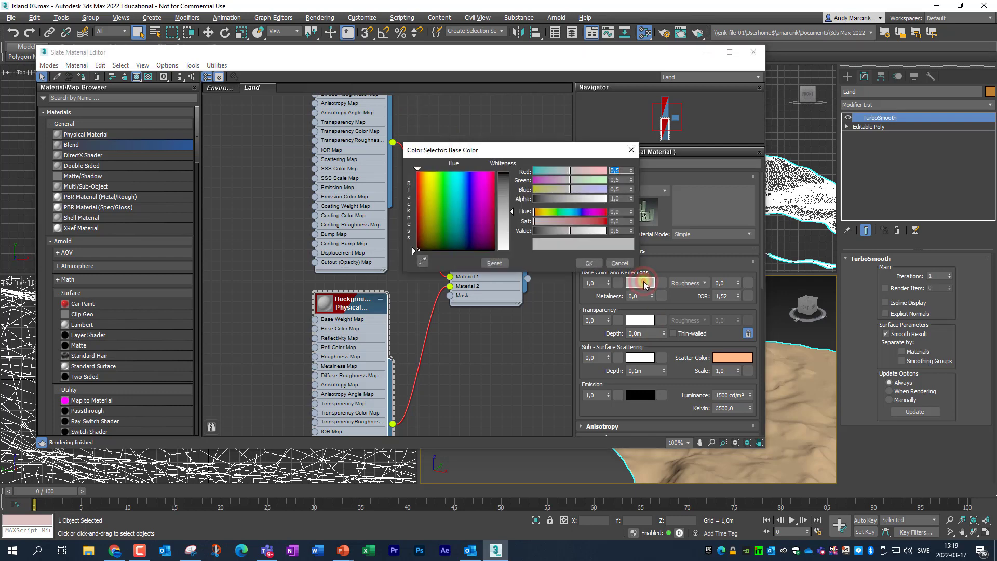
click(425, 212)
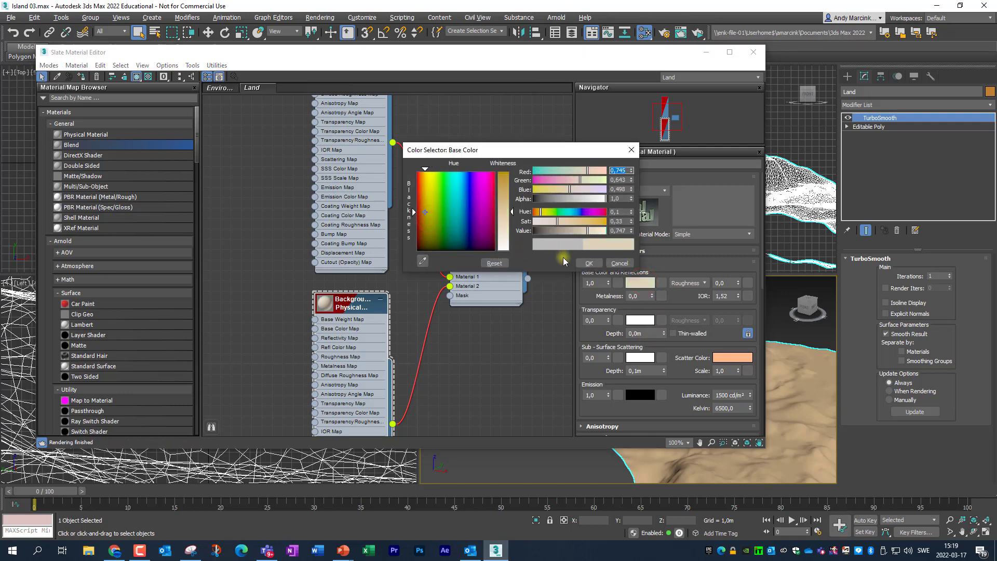
click(589, 264)
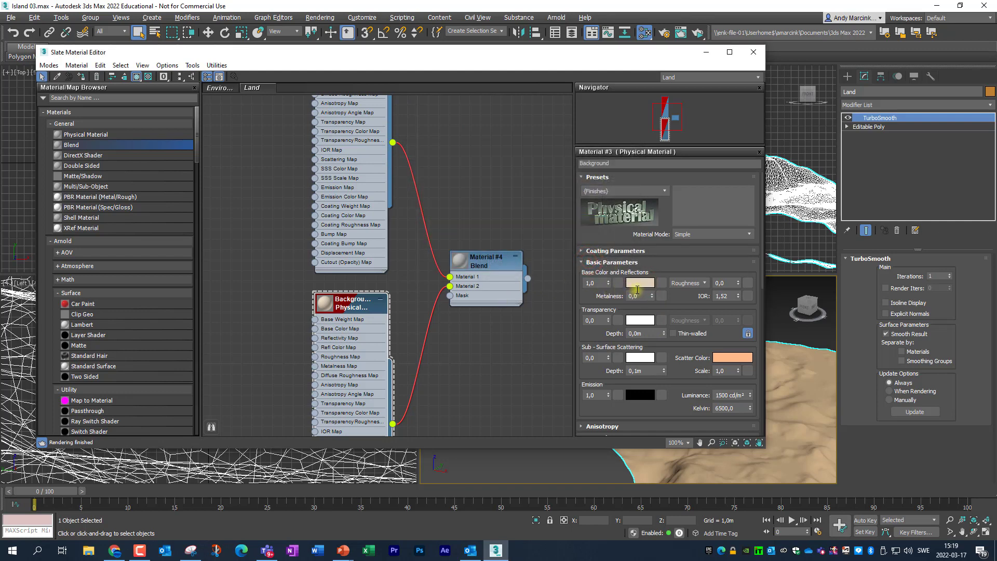
Set the base color of the physical material in the Blend's Material 1 slot to a saturated yellow
scroll(499, 195, up, 5)
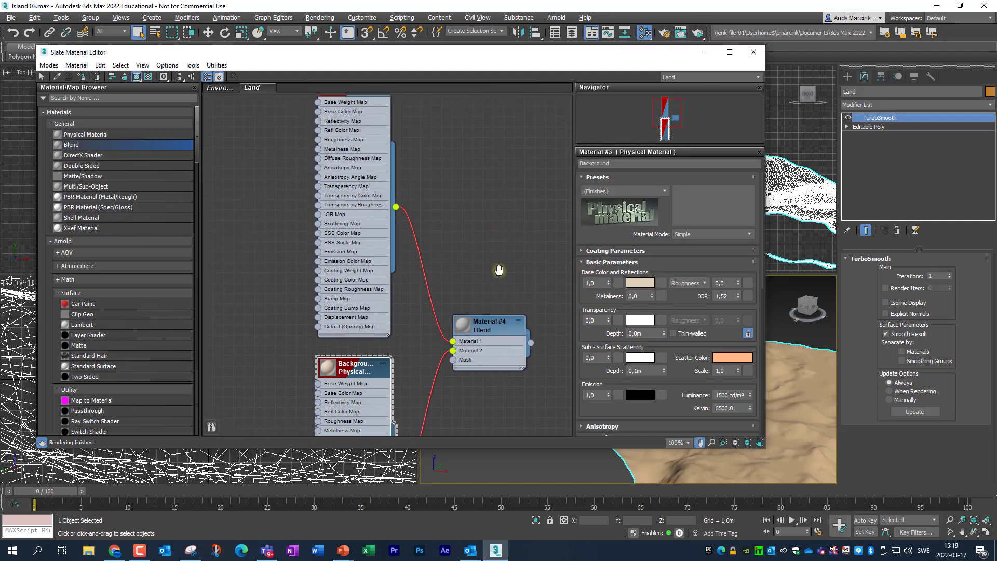
click(376, 162)
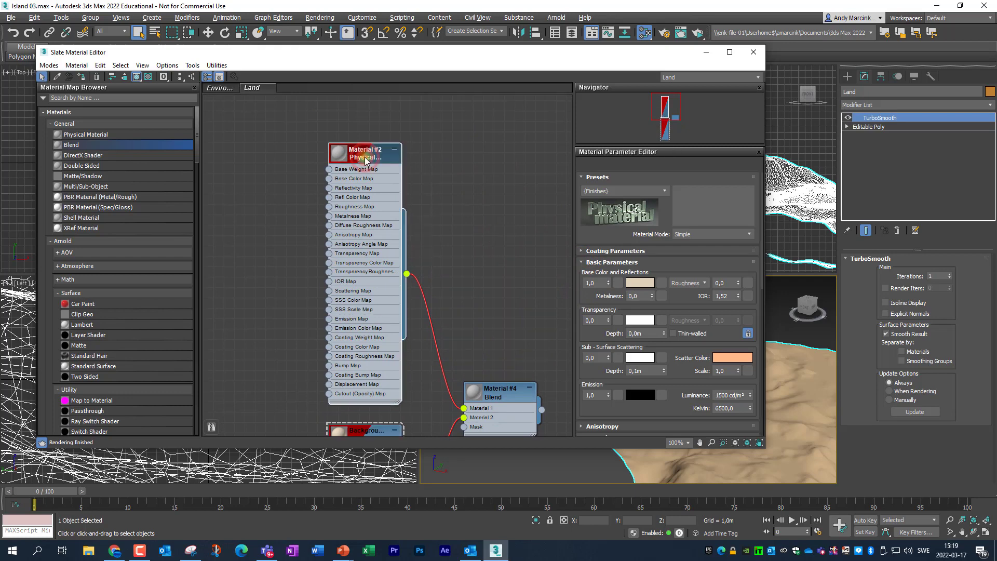
click(637, 283)
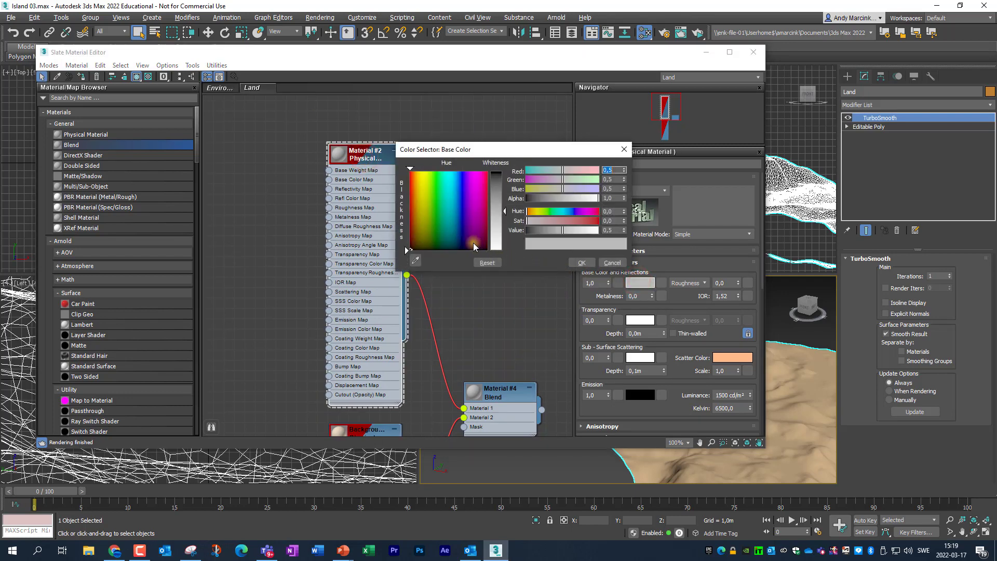
click(423, 175)
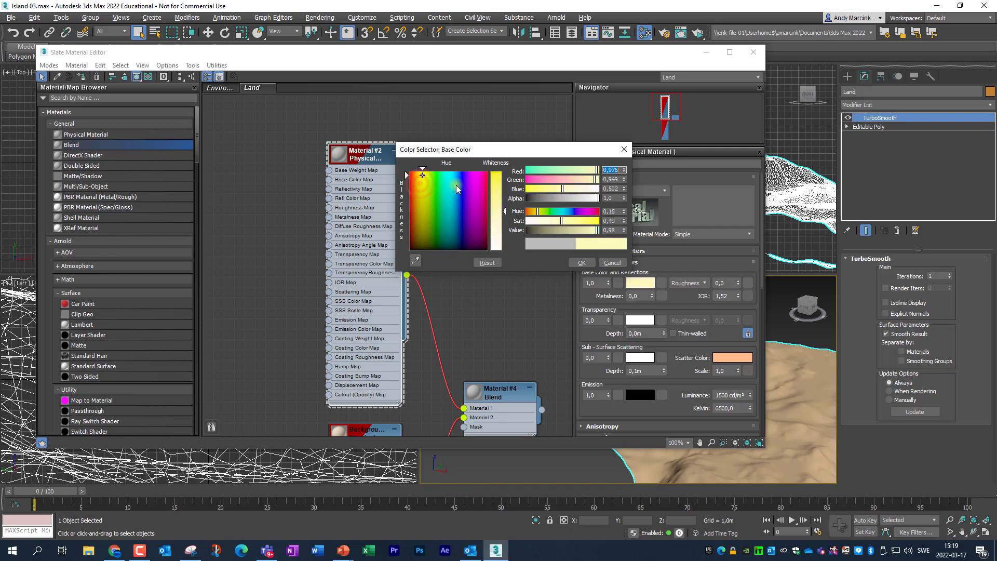
drag(496, 184, 495, 172)
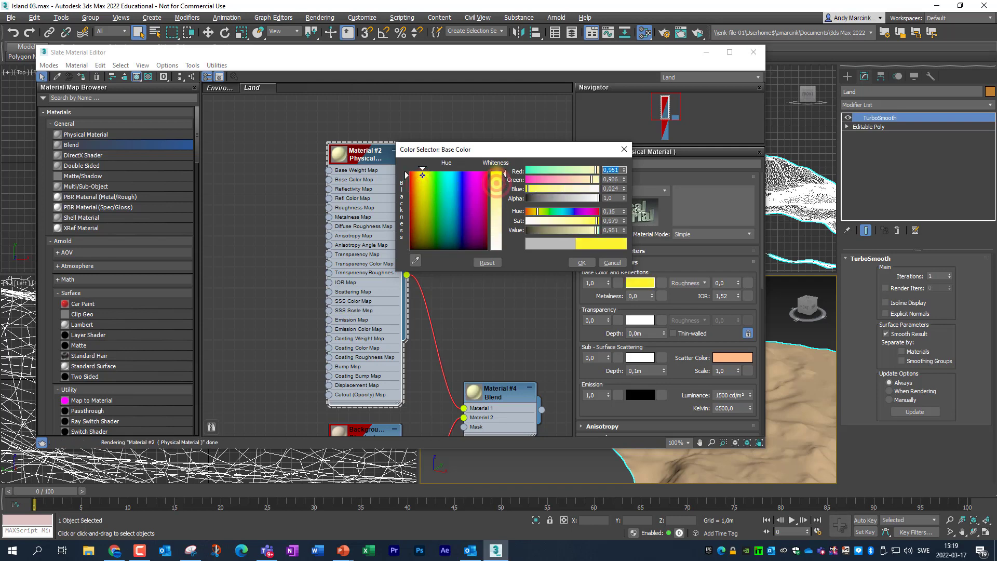
click(578, 261)
Connect a Vertex Color map to the Blend material's Mask input and set its map channel to 11
middle_drag(541, 277, 524, 135)
middle_drag(528, 257, 486, 265)
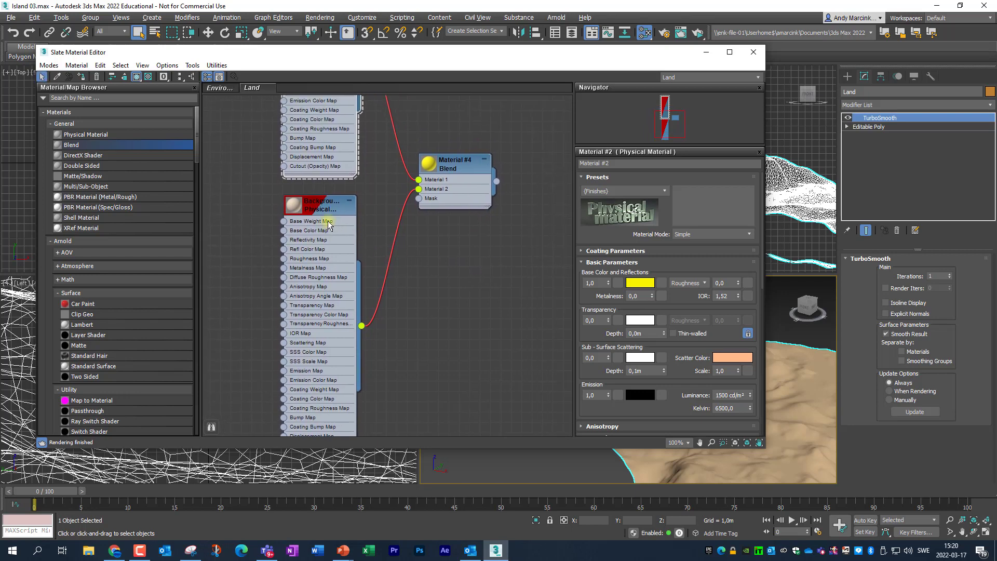
drag(328, 220, 297, 210)
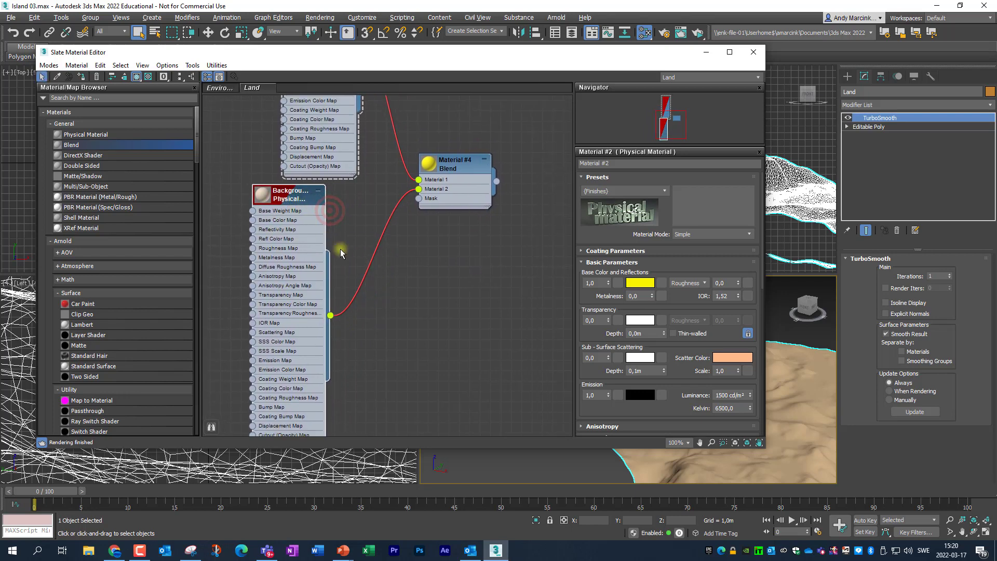
click(419, 200)
drag(390, 341, 389, 347)
mouse_move(416, 367)
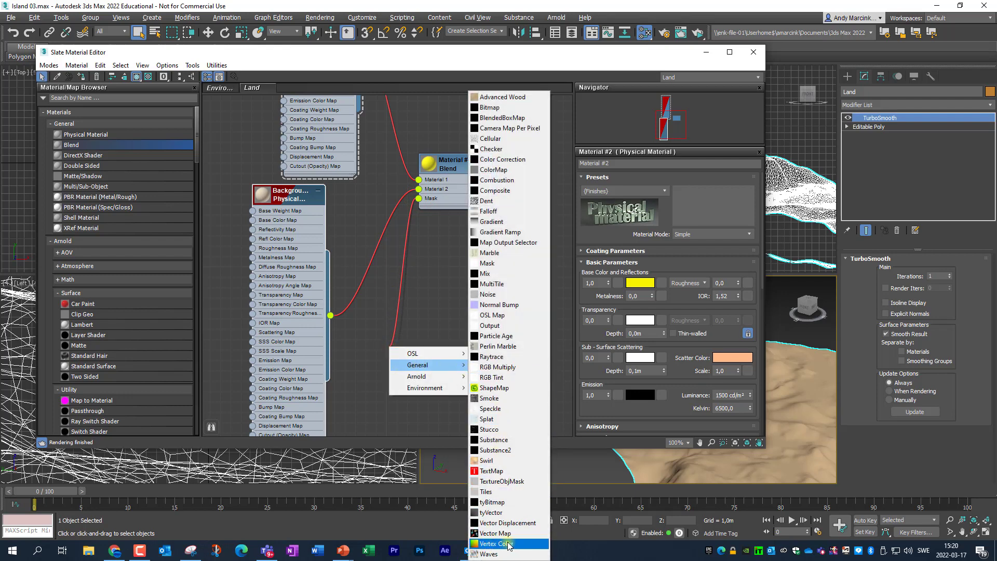
click(527, 546)
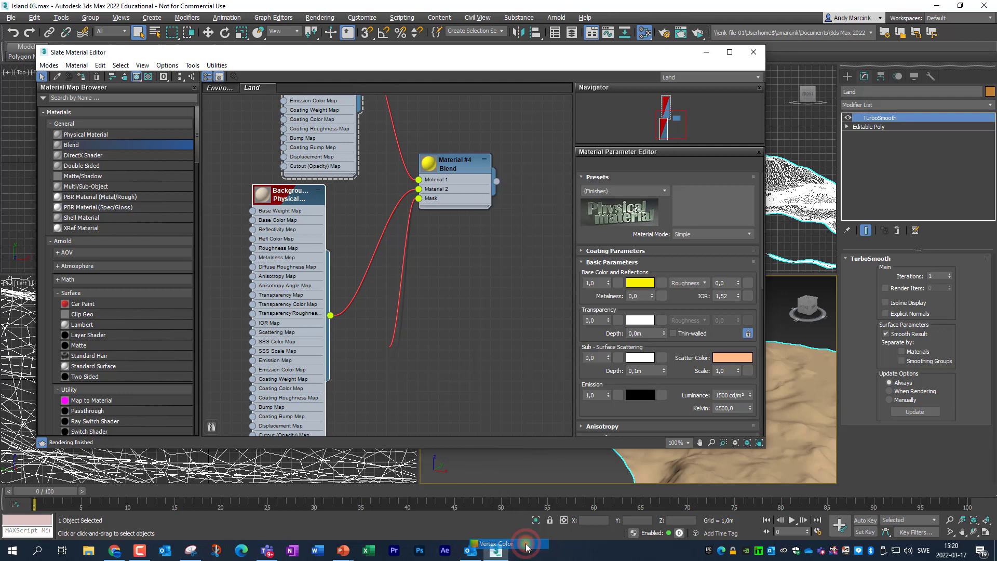
click(406, 351)
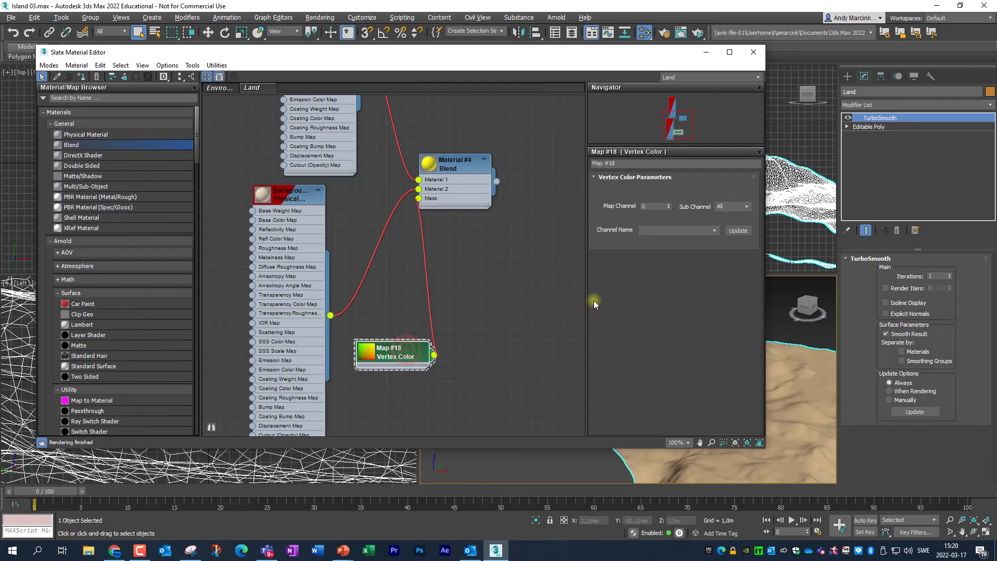
click(648, 205)
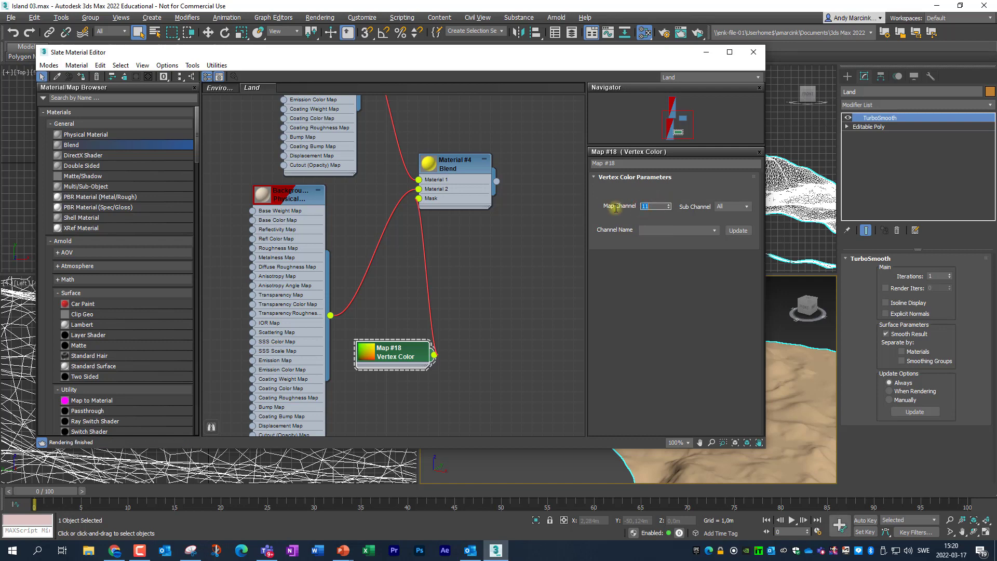
Add a second Blend material beside the first one in the Land view
scroll(481, 199, down, 4)
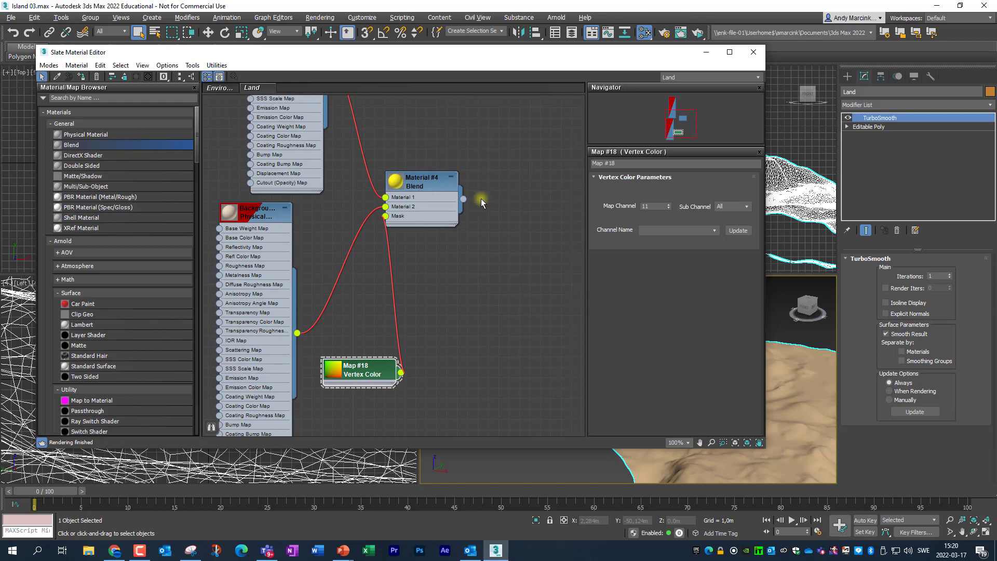
middle_drag(483, 202, 458, 264)
drag(285, 123, 271, 116)
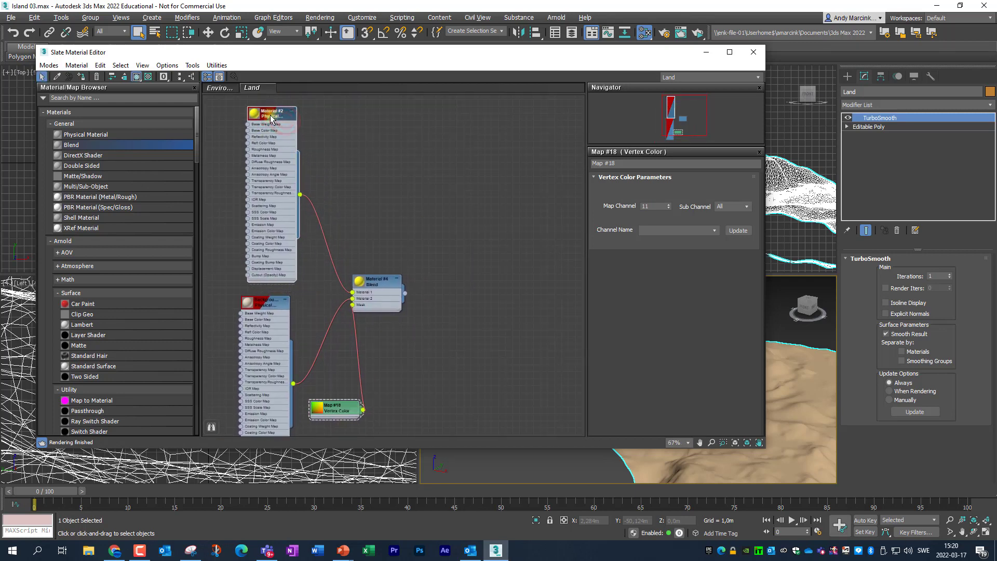
drag(77, 148, 291, 168)
drag(534, 276, 534, 275)
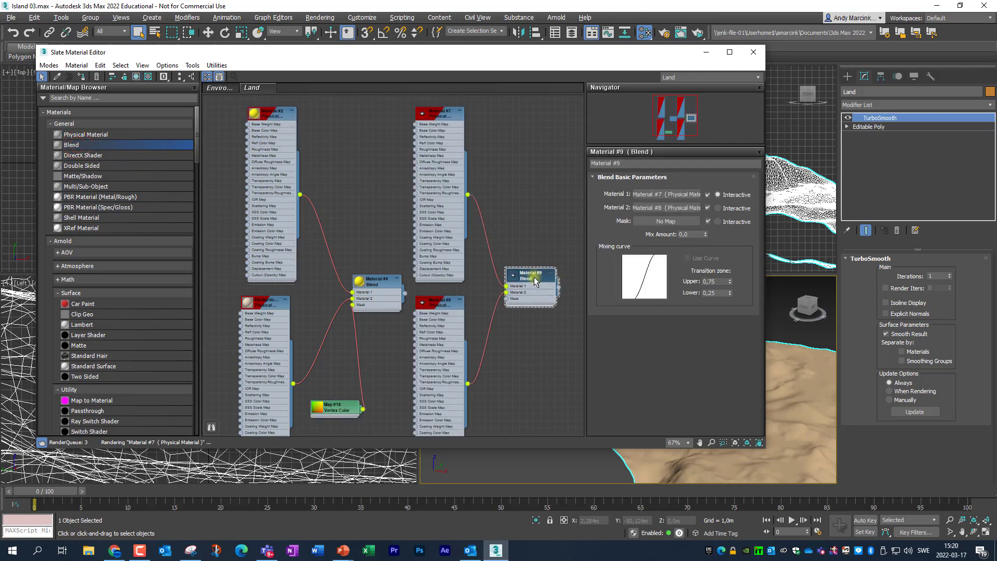
Replace the new Blend's second physical material with the first Blend material by deleting it and wiring the first Blend into Material 2
click(443, 306)
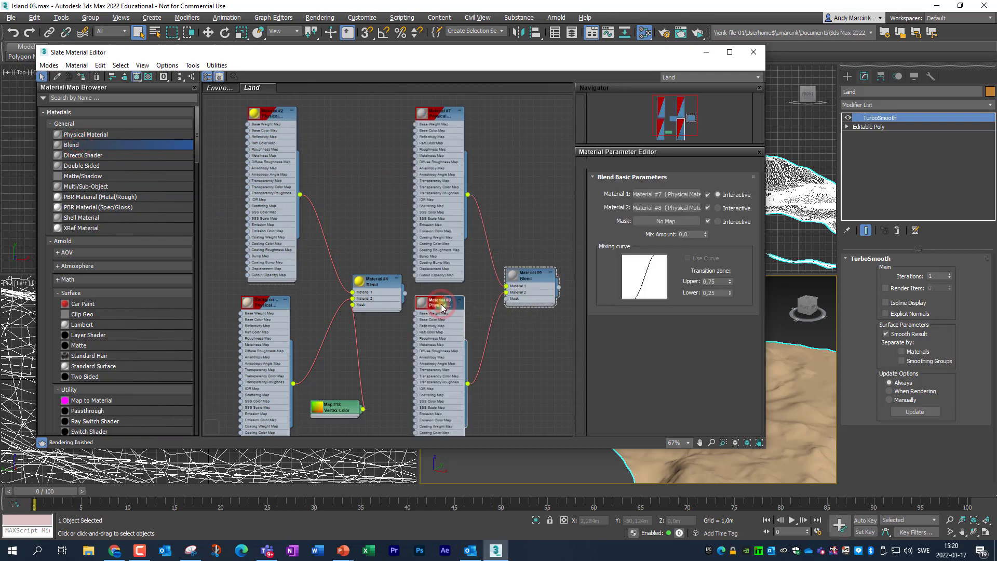
key(Delete)
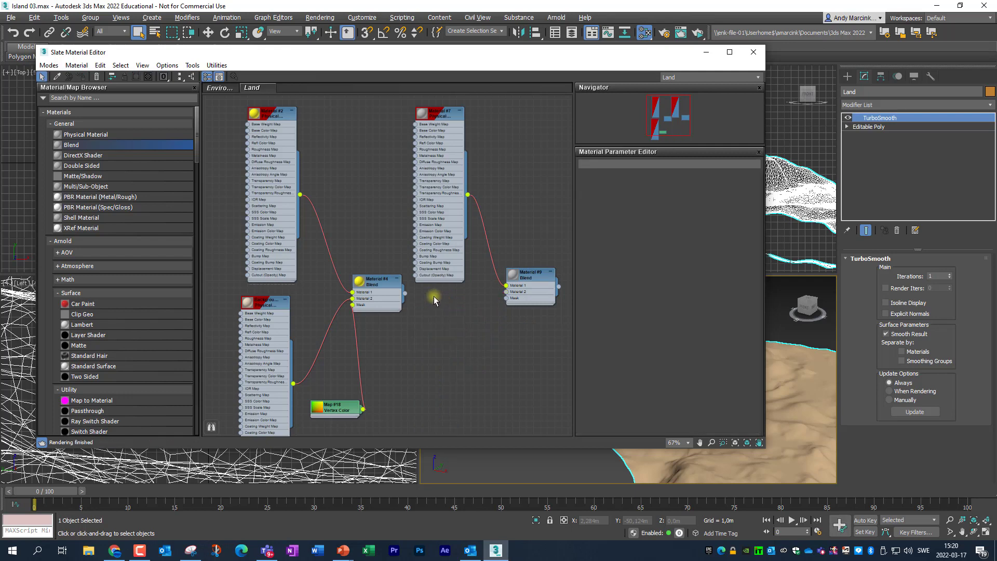
drag(405, 293, 506, 293)
Set the base color of the new Blend's Material 1 physical material to a medium green
double_click(439, 111)
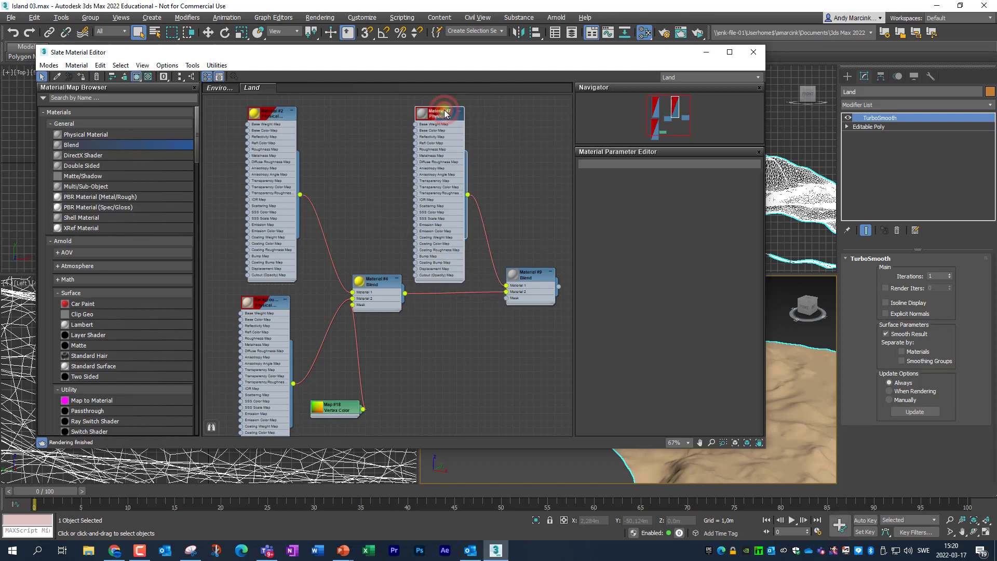
drag(439, 111, 431, 103)
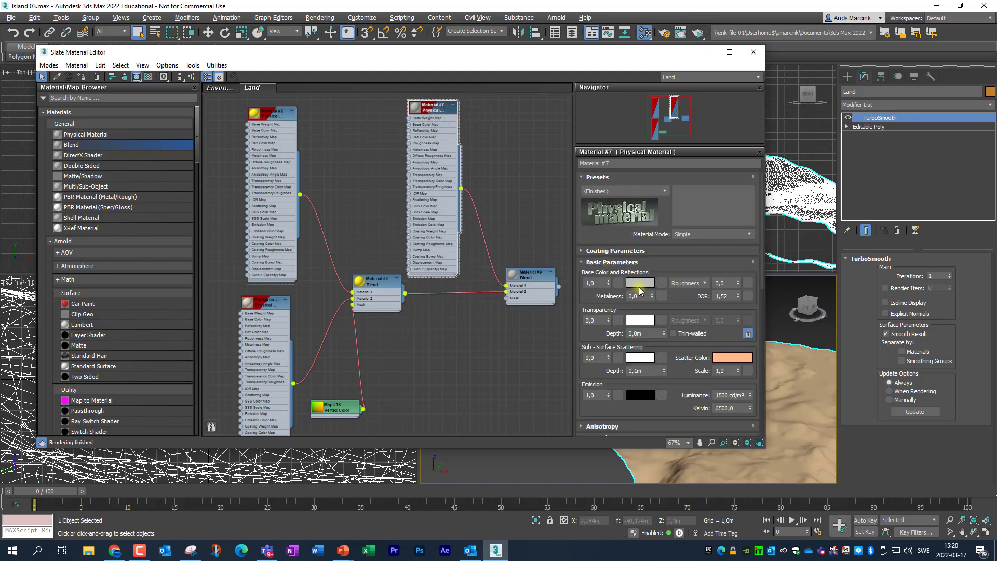
click(639, 289)
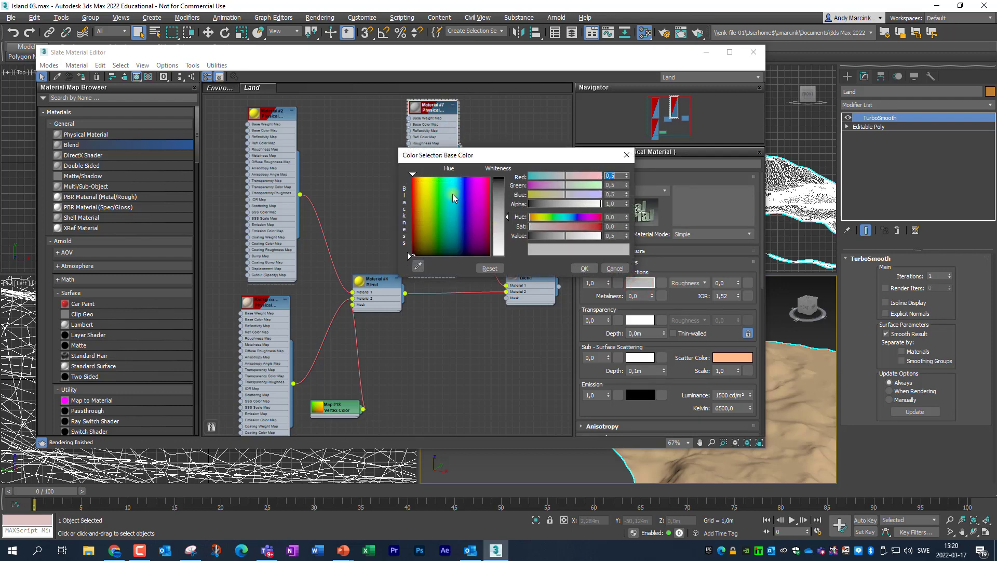
click(438, 177)
drag(498, 200, 501, 194)
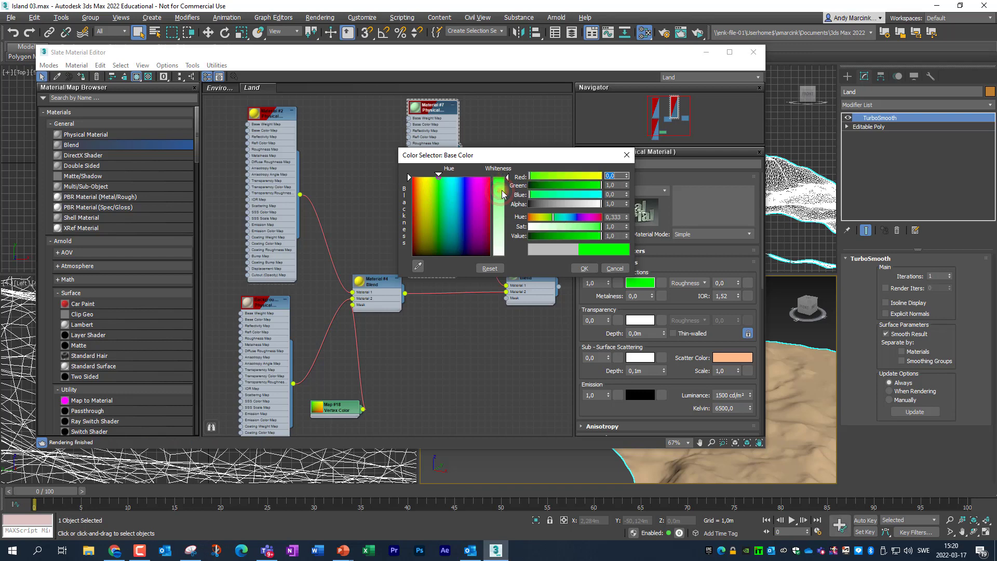
click(582, 267)
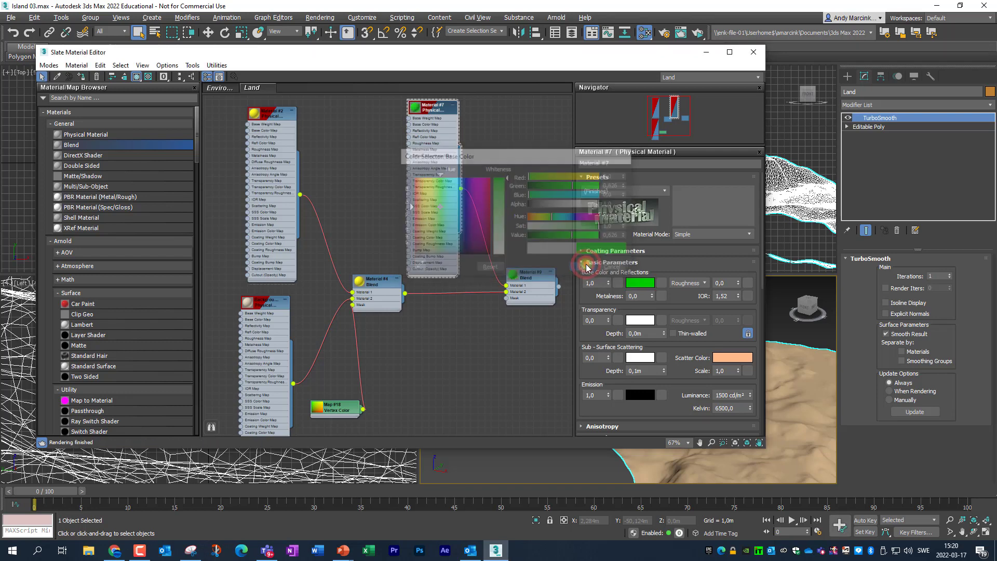
Switch the green physical material to Advanced mode and reduce its reflection weight to the minimum
click(686, 235)
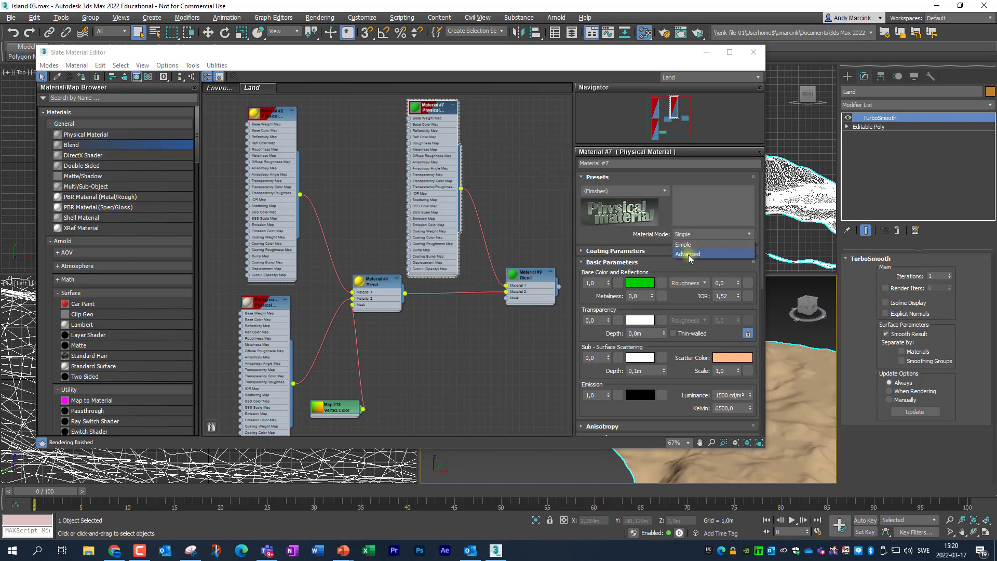
click(687, 255)
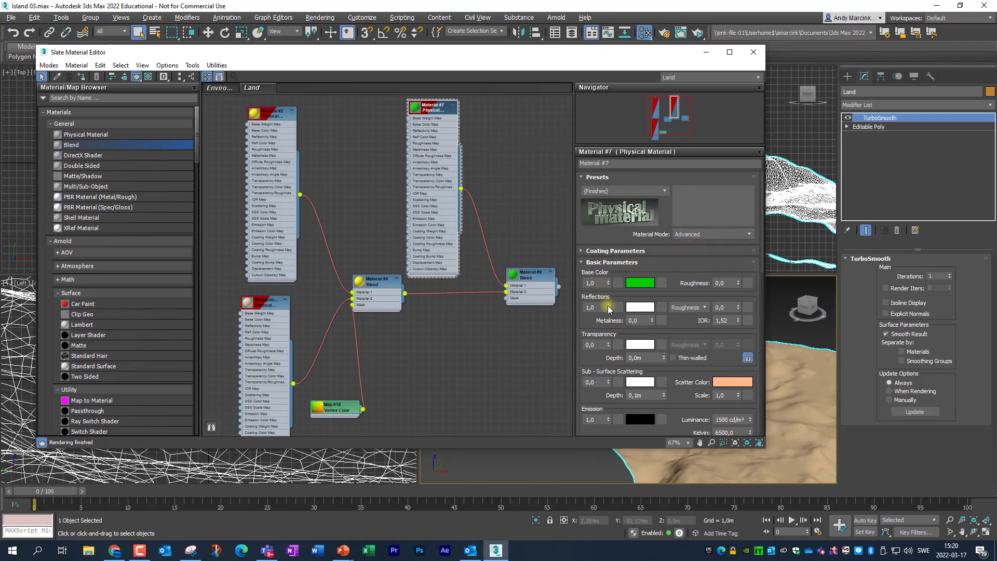
drag(608, 307, 608, 395)
Switch the yellow physical material to Advanced mode and set its reflection weight to 0
click(274, 113)
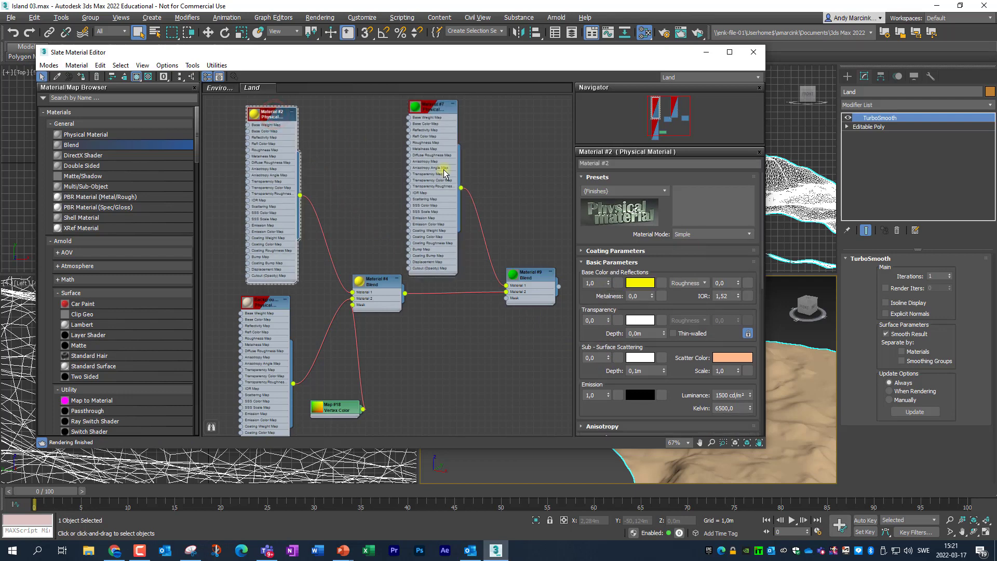
click(691, 234)
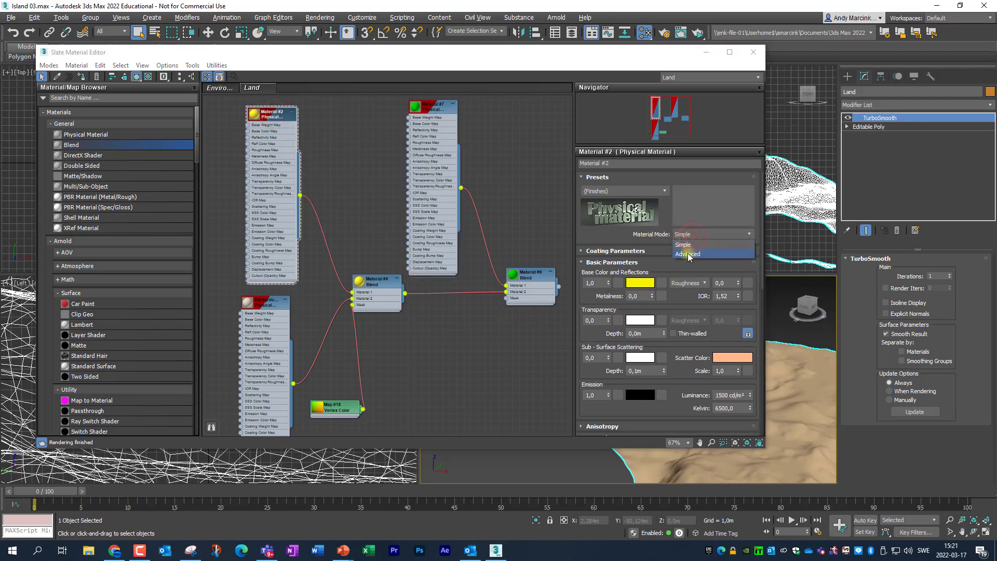
click(688, 254)
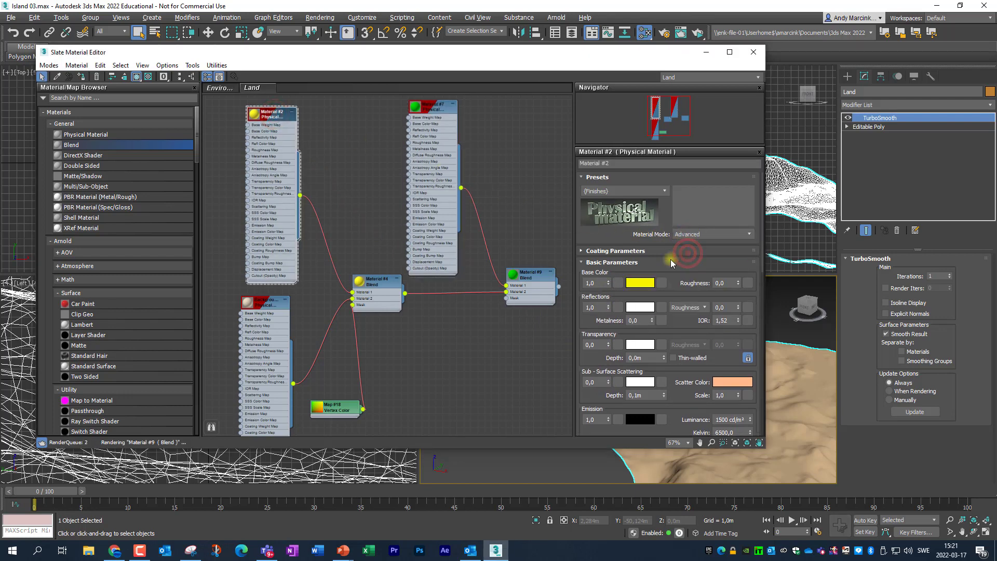
right_click(609, 307)
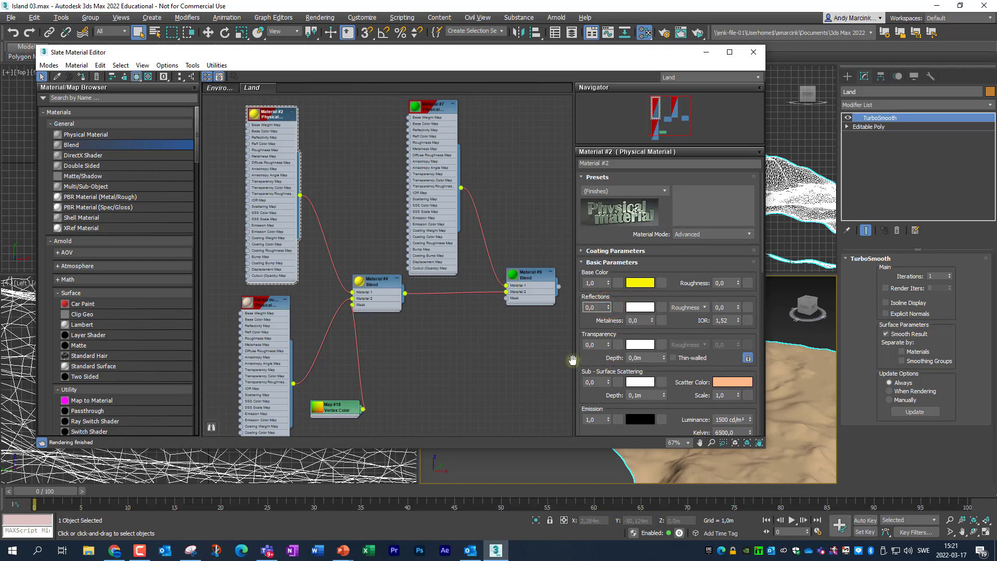
Connect a new Vertex Color map to the second Blend's Mask input and set its map channel to 12
middle_drag(518, 340, 497, 251)
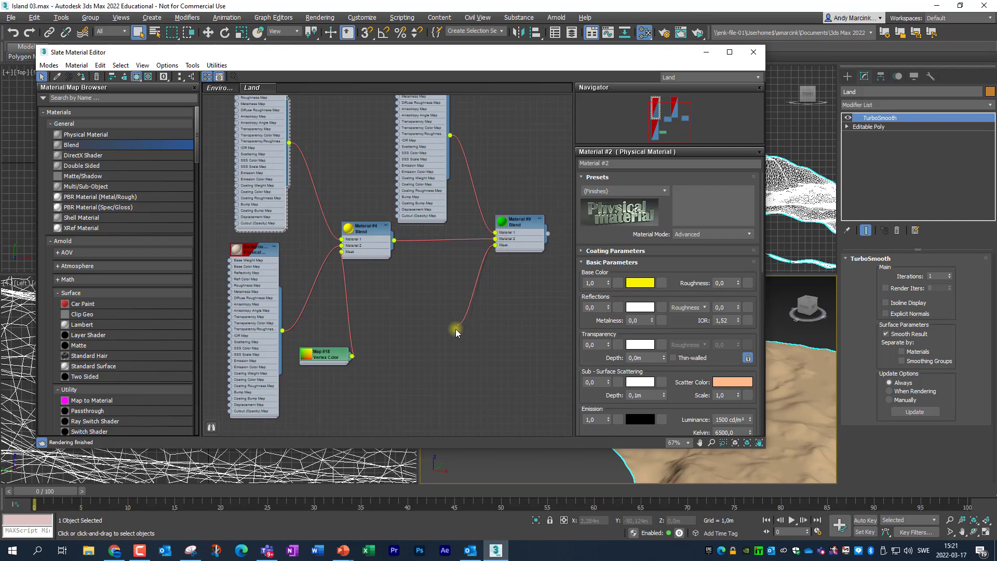
drag(456, 328, 453, 332)
mouse_move(483, 351)
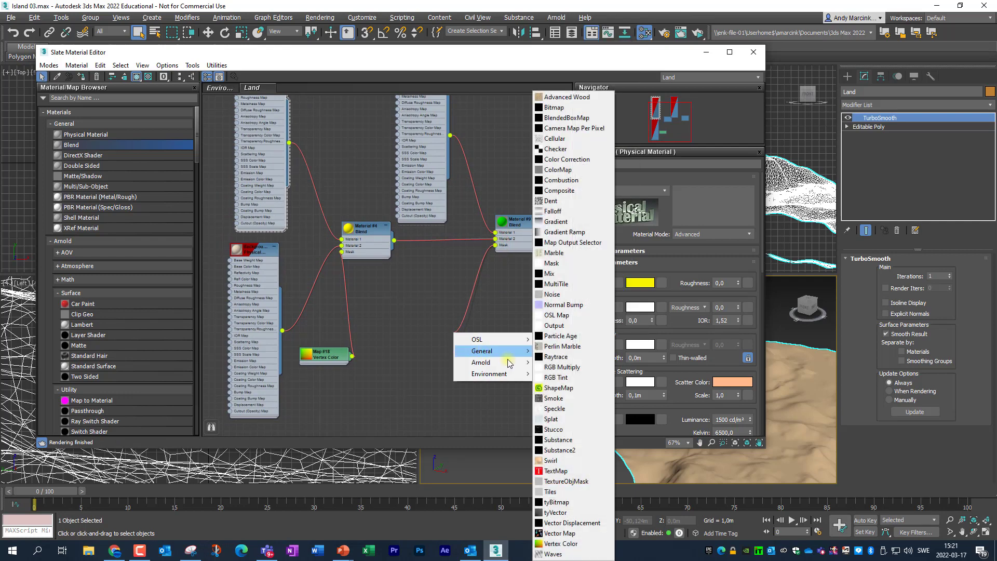
click(555, 544)
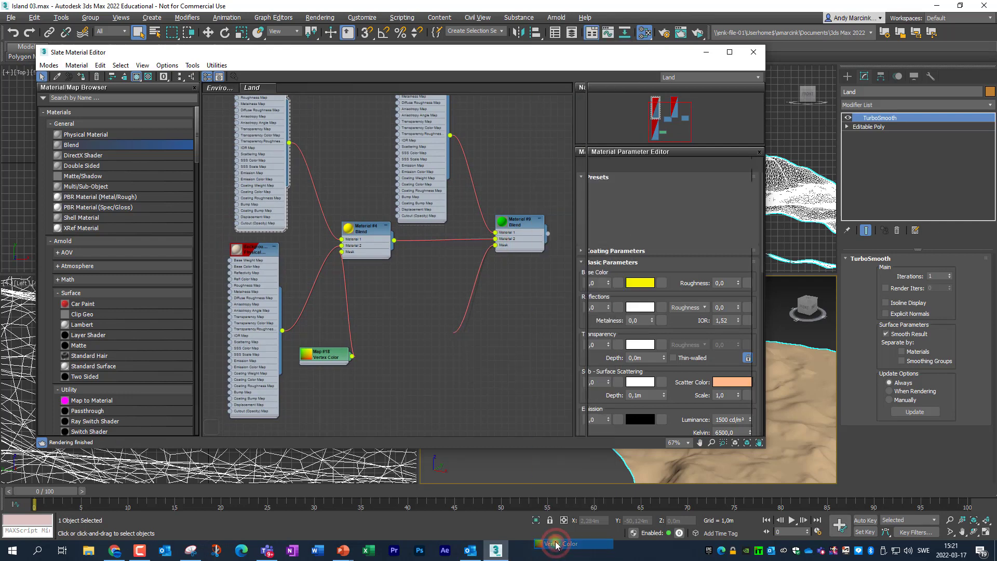
drag(459, 336, 454, 358)
click(653, 206)
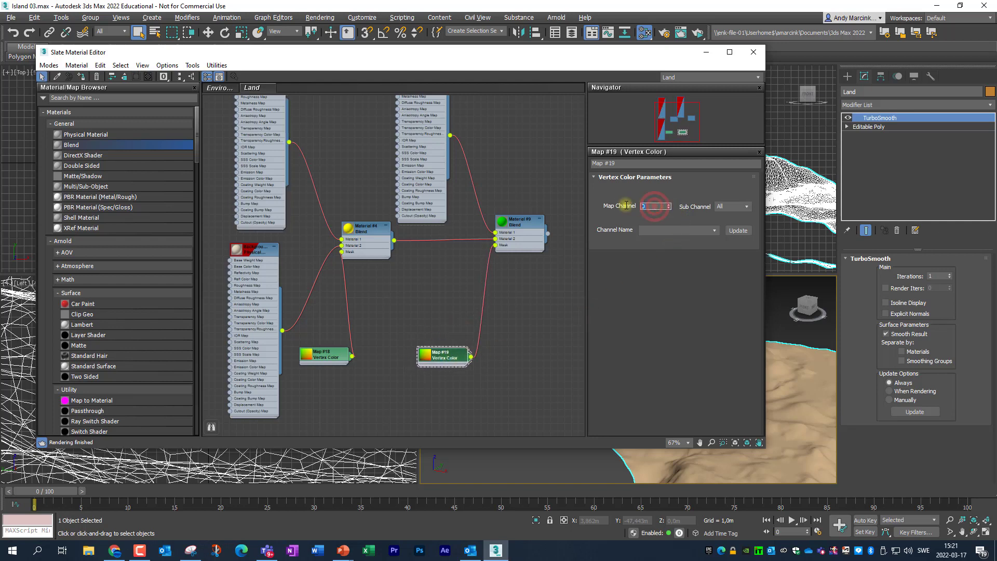
key(Return)
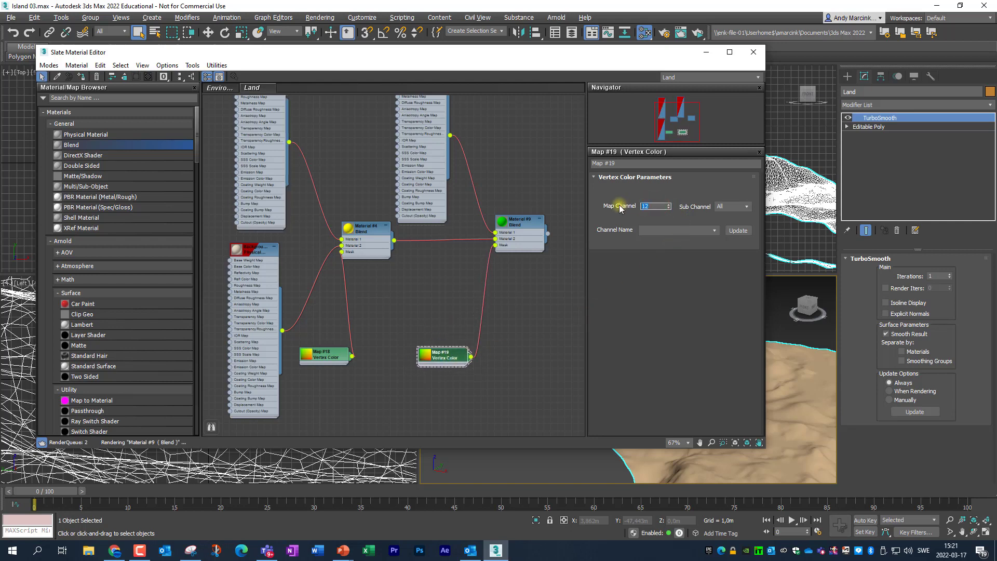
click(488, 238)
Add a third Blend material beside the second Blend in the Land view
middle_drag(531, 278, 460, 255)
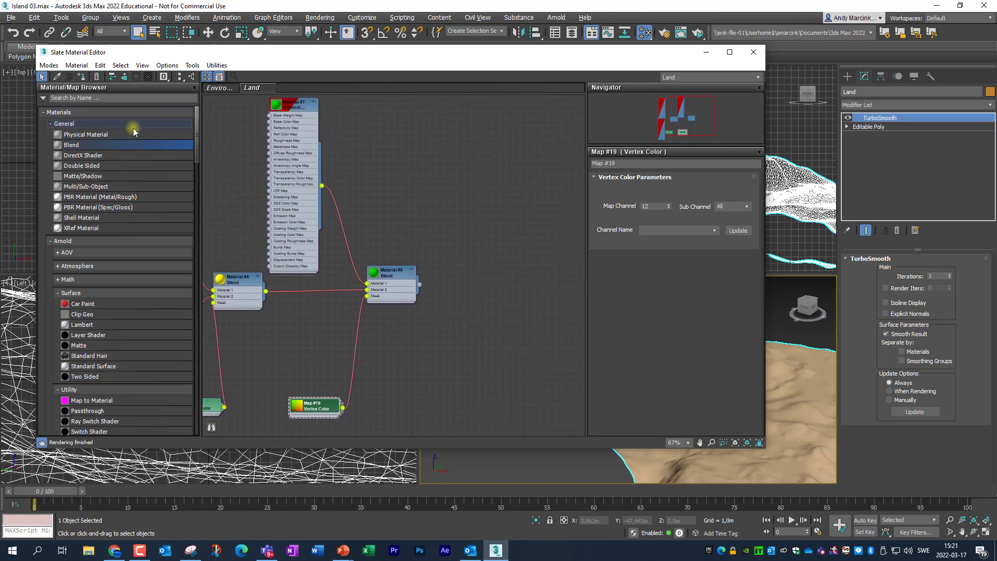
click(80, 146)
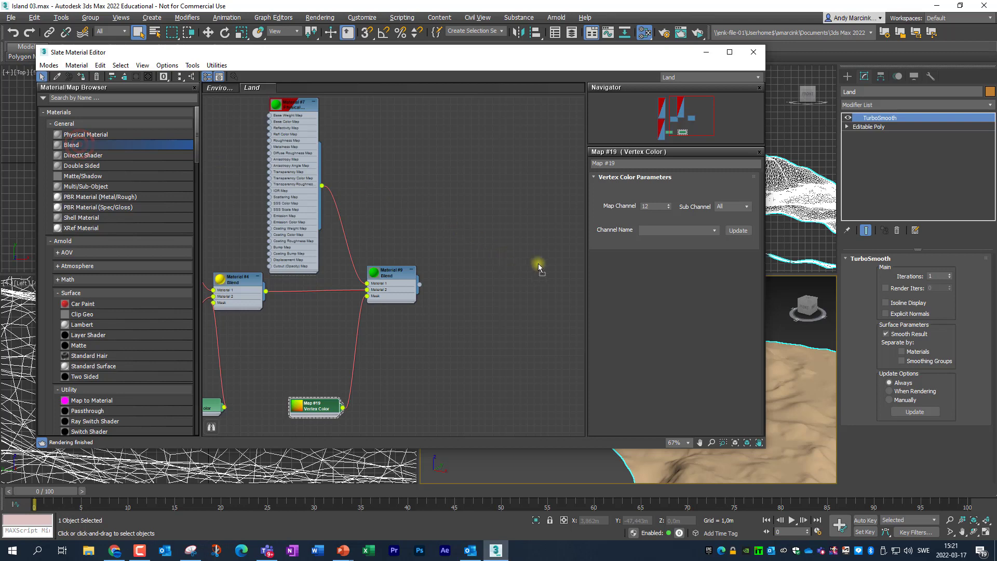
click(556, 261)
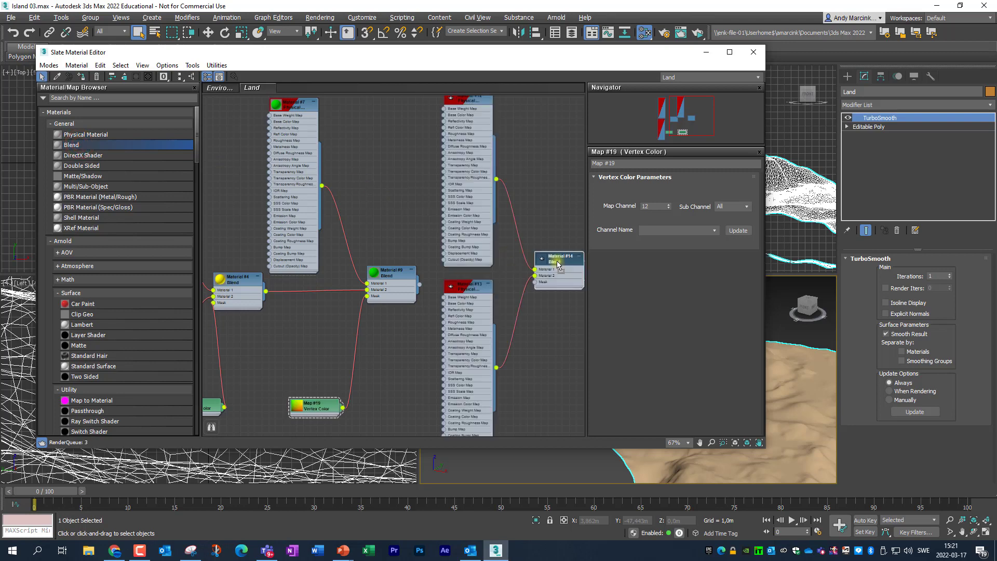
Delete the third Blend's second physical material and wire the second Blend into its Material 2 input
click(473, 288)
key(Delete)
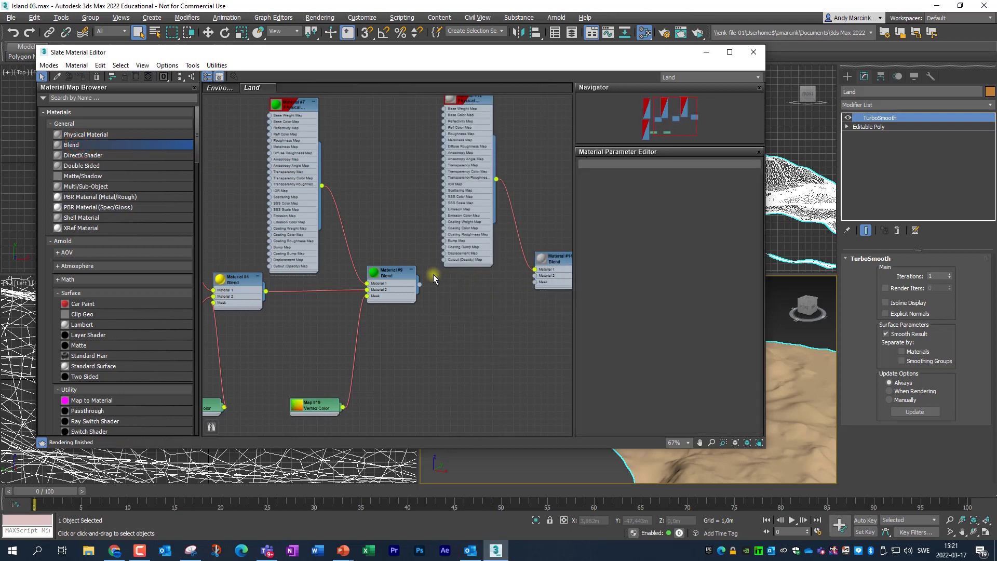
drag(420, 284, 438, 284)
drag(513, 281, 535, 276)
Set the base color of the third Blend's Material 1 physical material to a bright blue
middle_drag(525, 183, 515, 229)
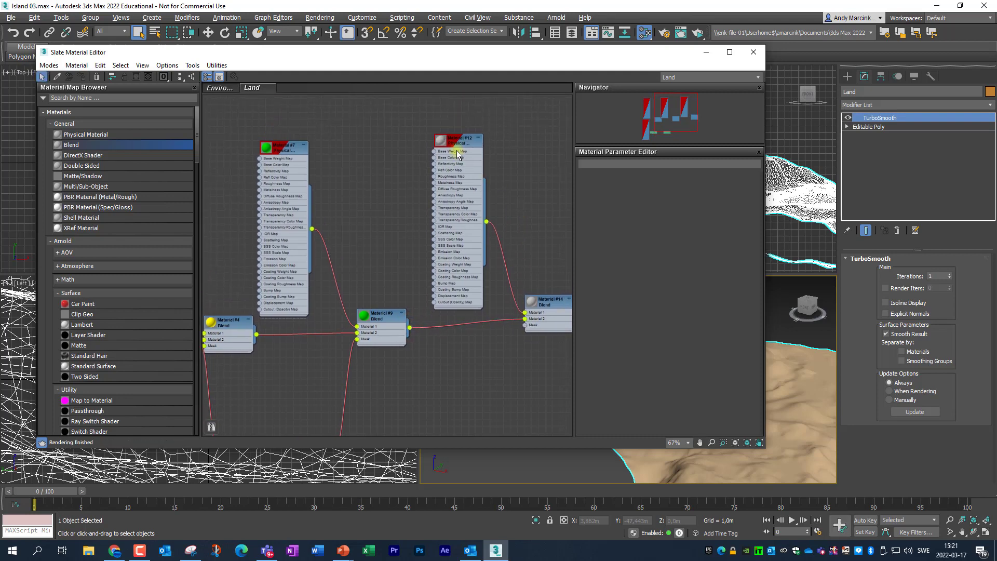
click(454, 143)
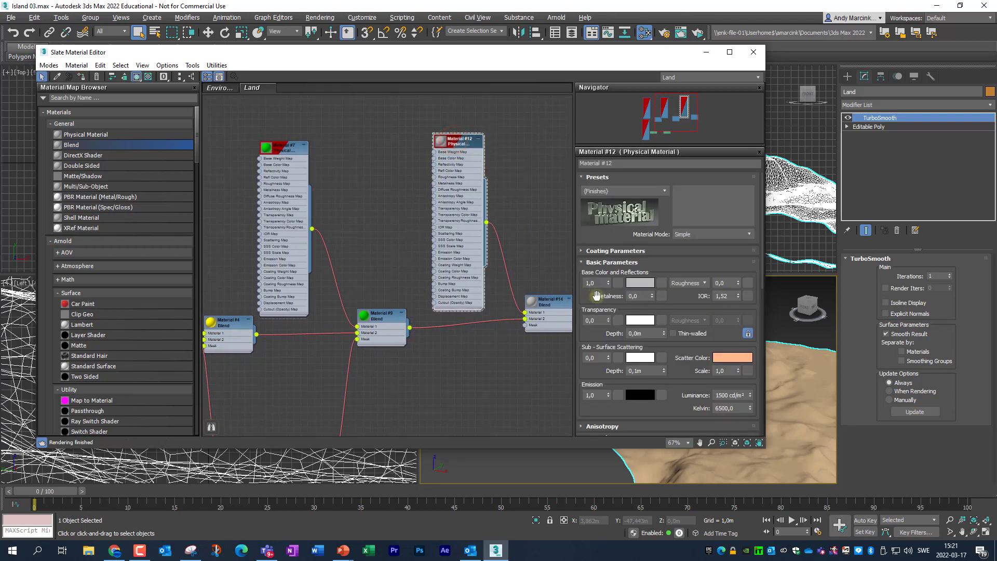
click(640, 282)
click(469, 174)
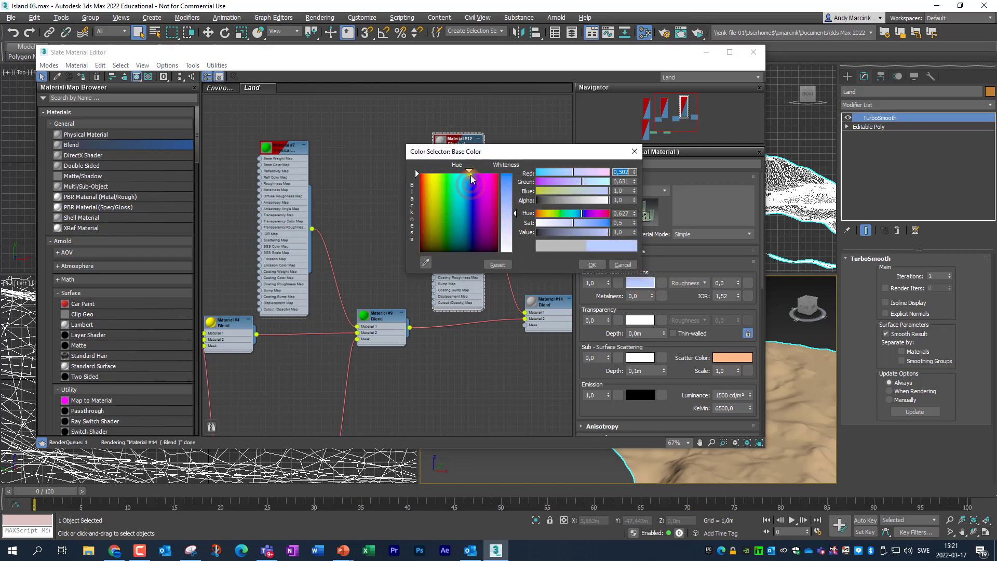
click(592, 265)
Switch the blue physical material to Advanced mode and set its reflection weight to 0
click(688, 237)
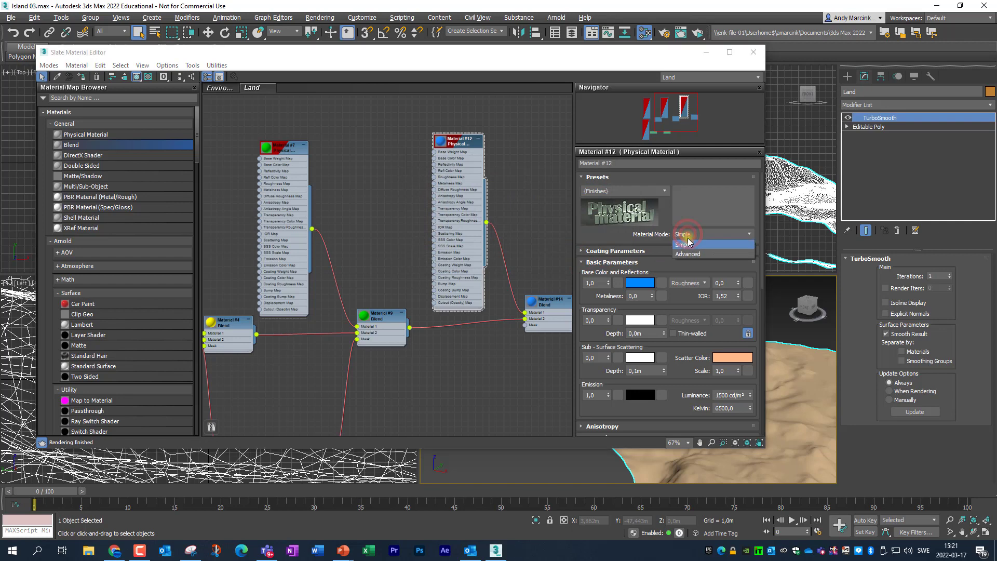
click(687, 252)
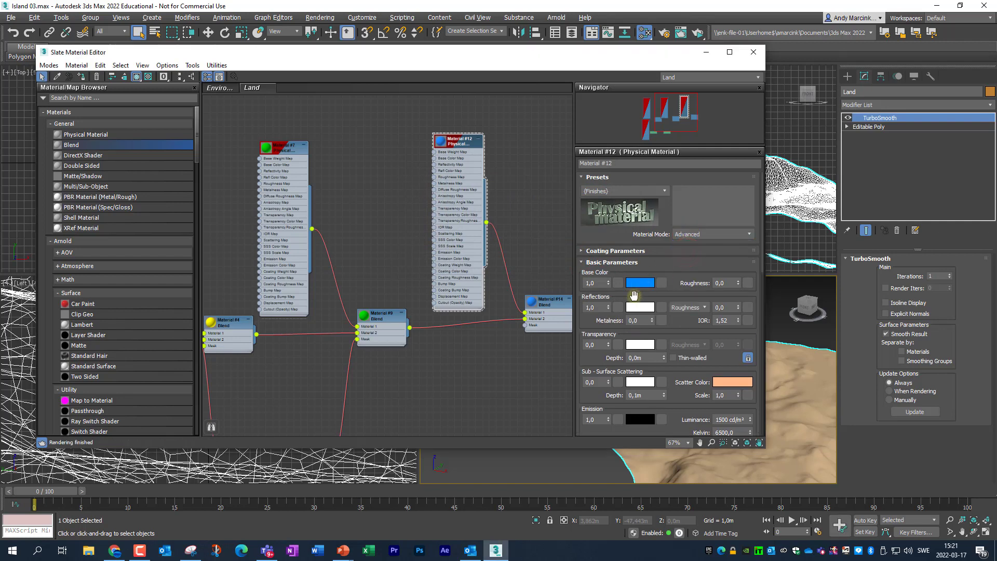
right_click(608, 308)
Connect a new Vertex Color map to the third Blend's Mask input and set its map channel to 13
middle_drag(529, 362, 513, 229)
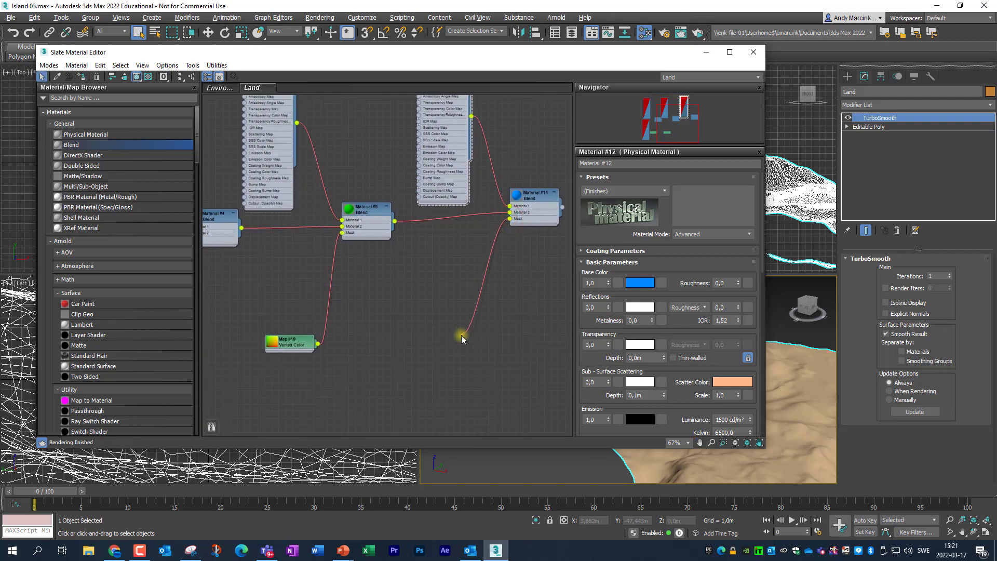
drag(462, 336, 461, 336)
mouse_move(486, 354)
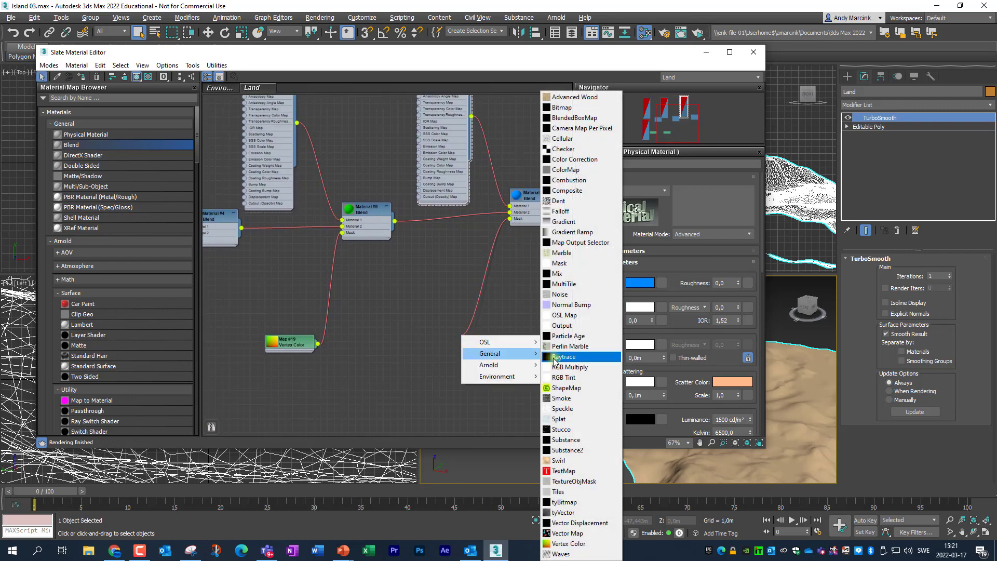
click(558, 543)
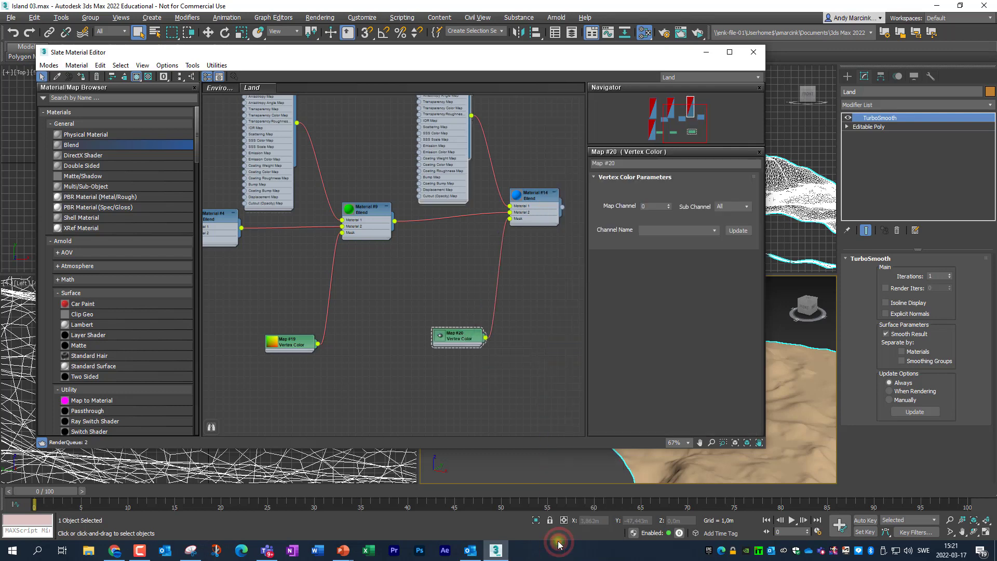
double_click(657, 206)
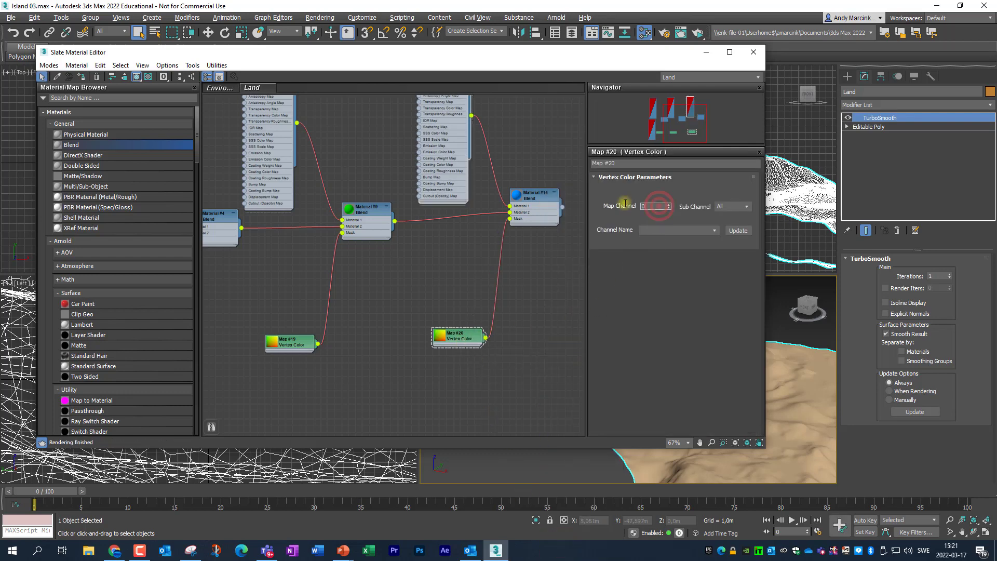
key(Return)
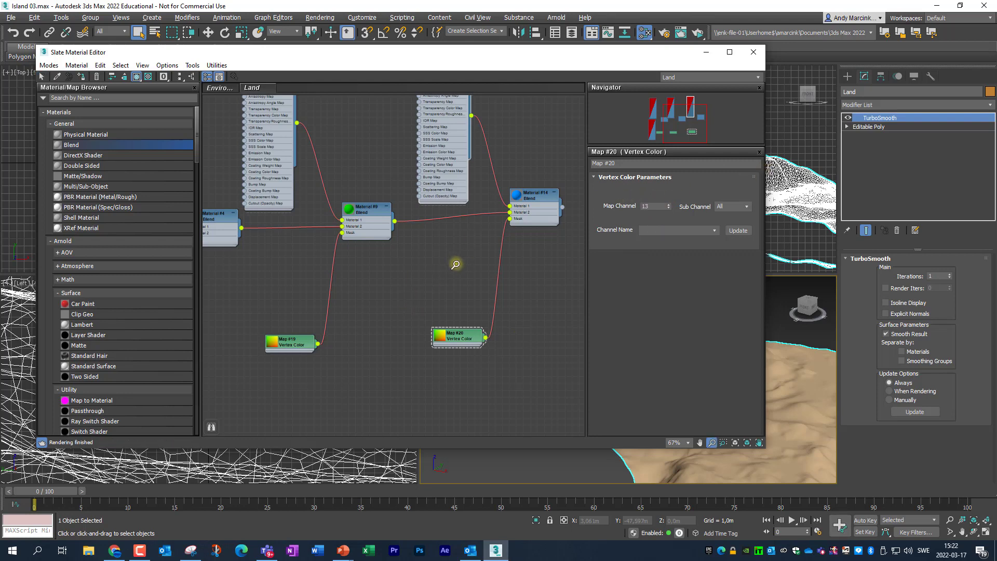
Move the material editor aside to uncover the terrain and assign the third Blend material to the selected Land object
scroll(466, 268, down, 4)
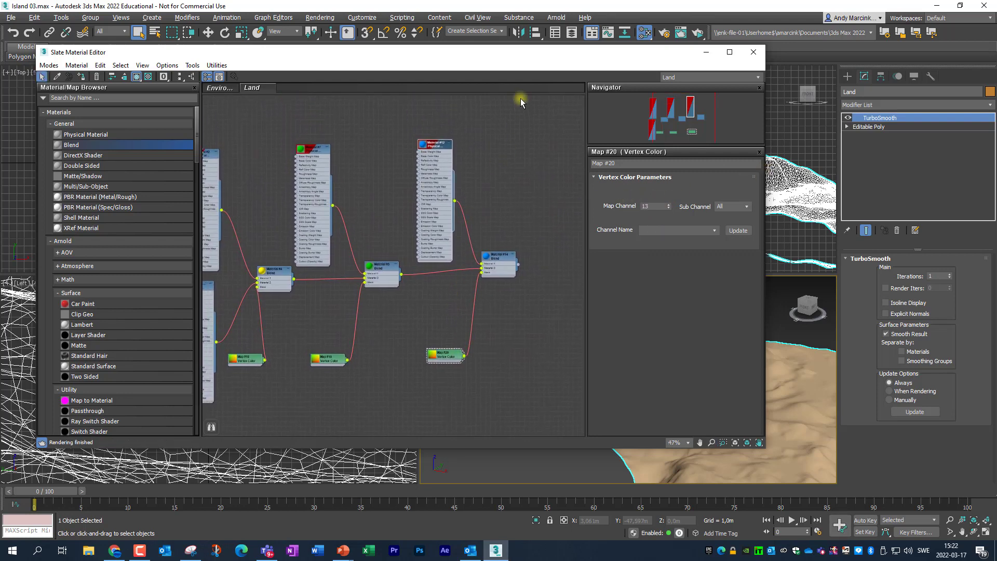
drag(523, 55, 334, 51)
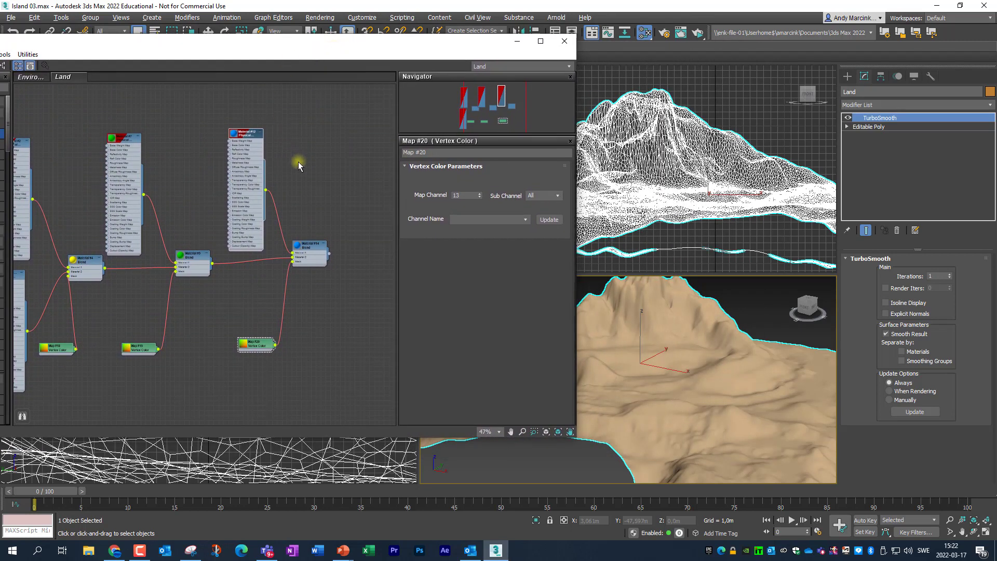
double_click(307, 243)
right_click(312, 248)
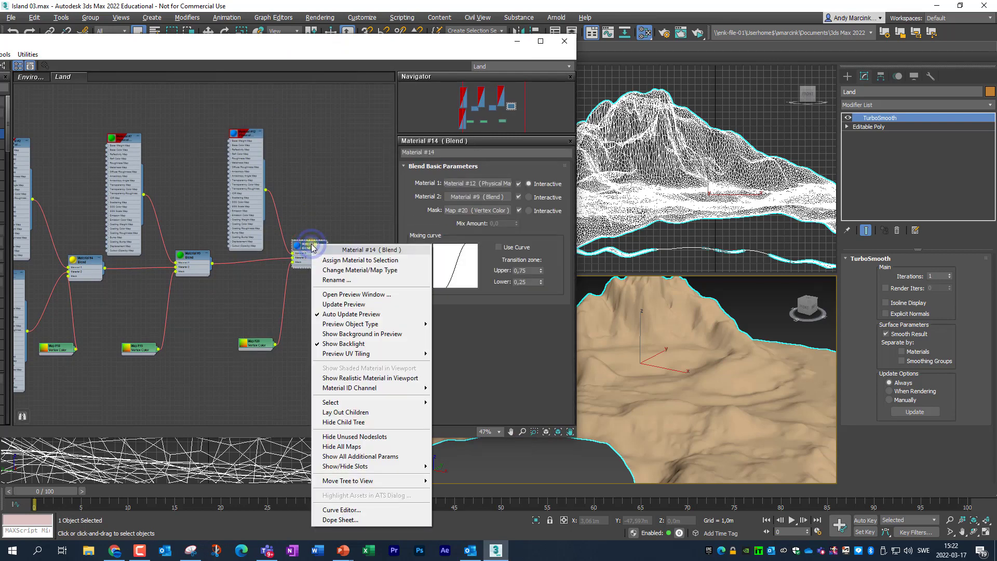
click(327, 261)
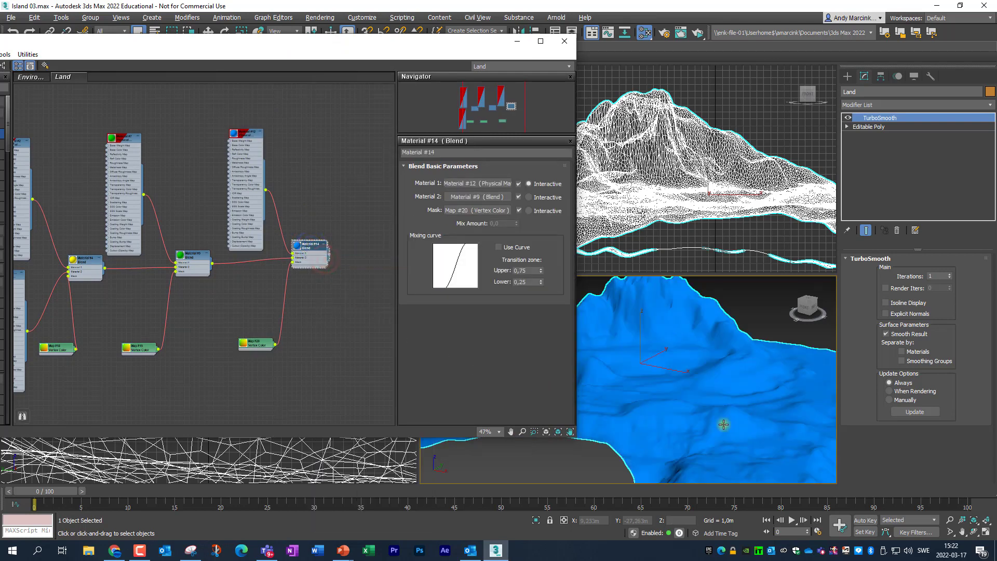
Add a VertexPaint modifier above TurboSmooth on the Land object
drag(329, 52, 384, 74)
middle_drag(342, 165, 423, 161)
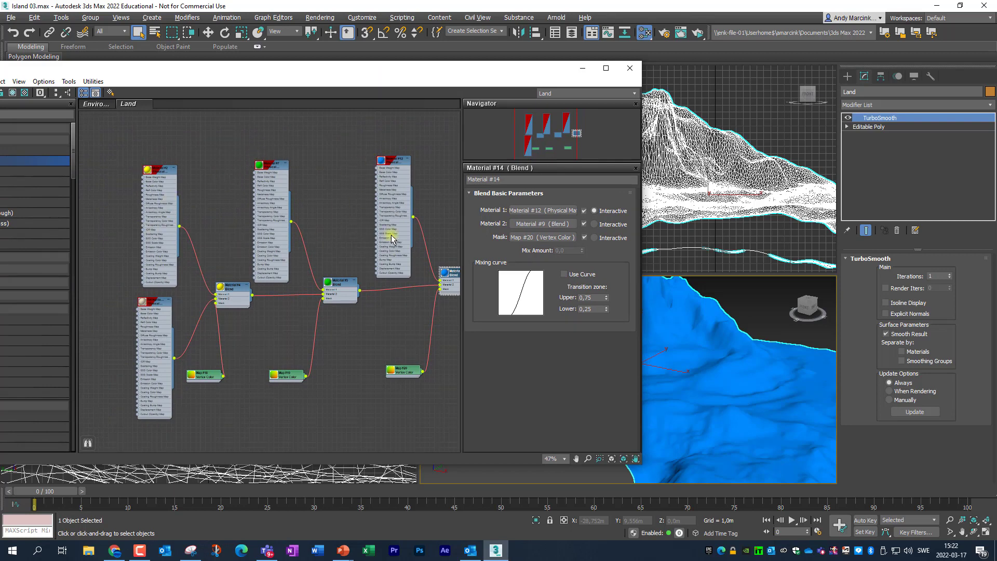
middle_drag(373, 362, 357, 356)
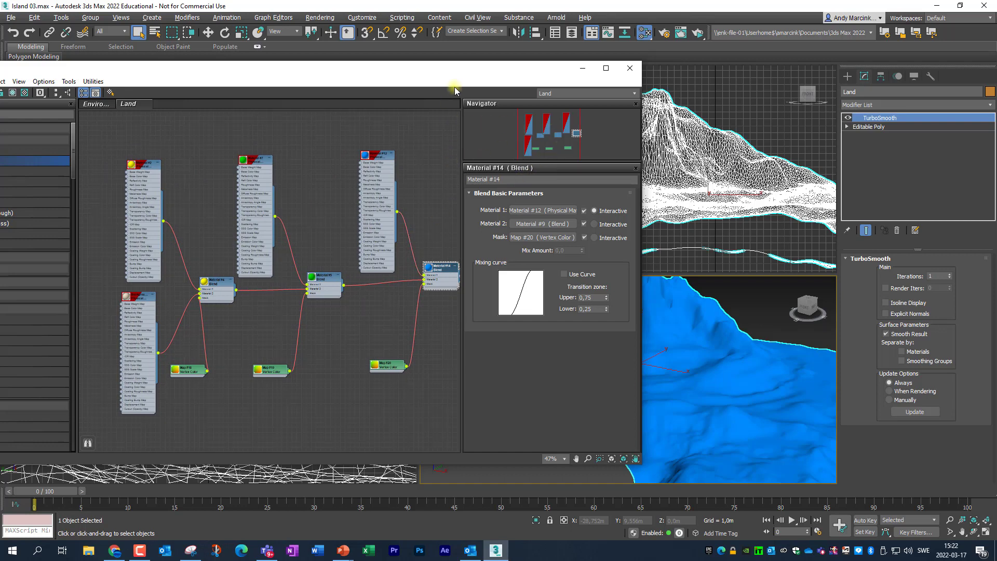
drag(430, 75, 302, 76)
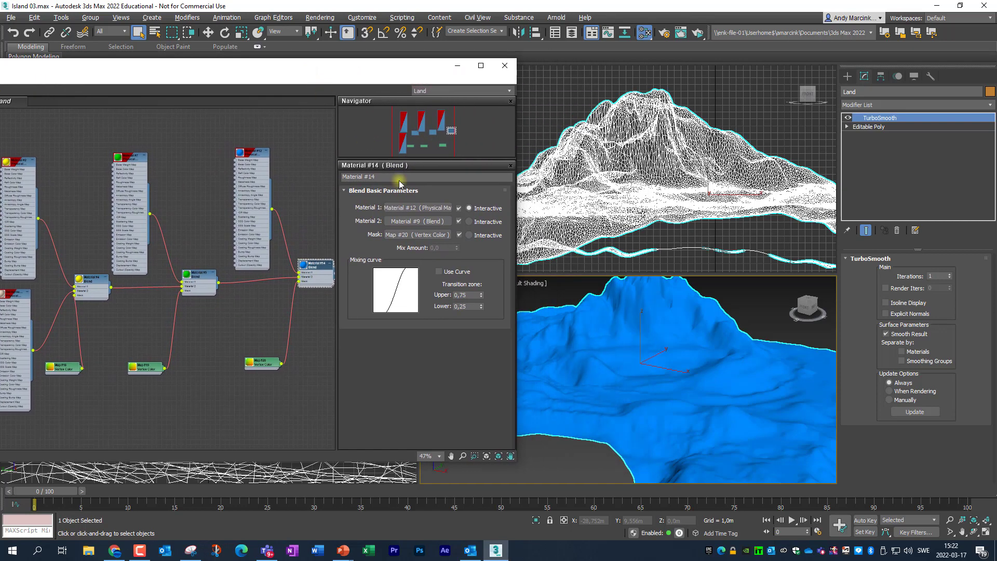
click(881, 105)
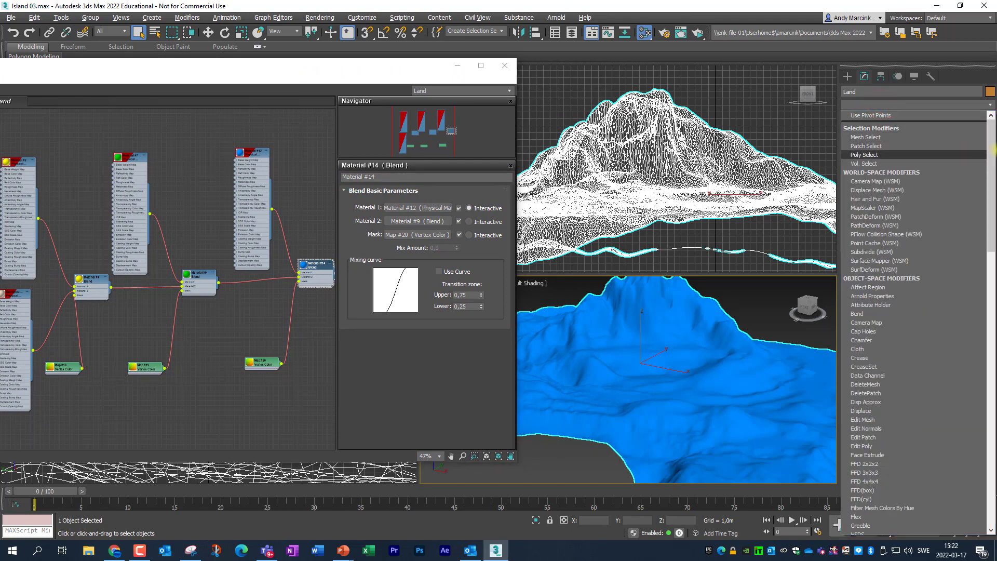
drag(993, 153, 988, 444)
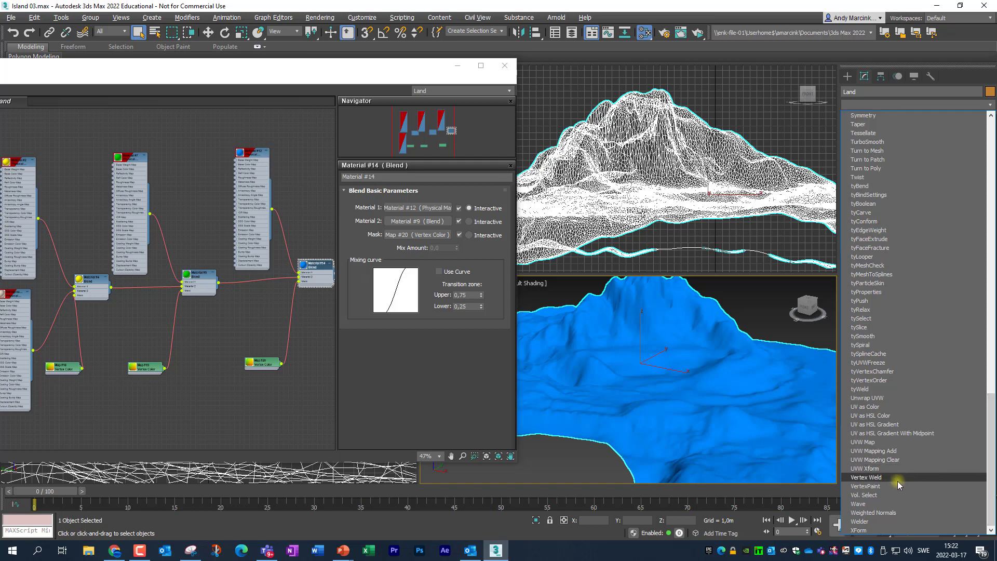
click(889, 488)
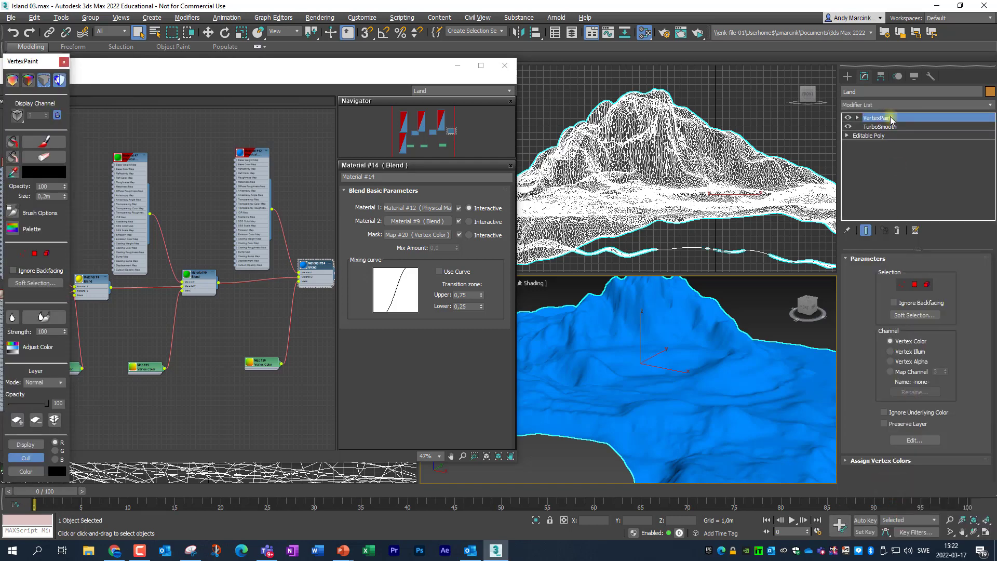
Rename the VertexPaint modifier in the Land object's stack to 11
right_click(891, 119)
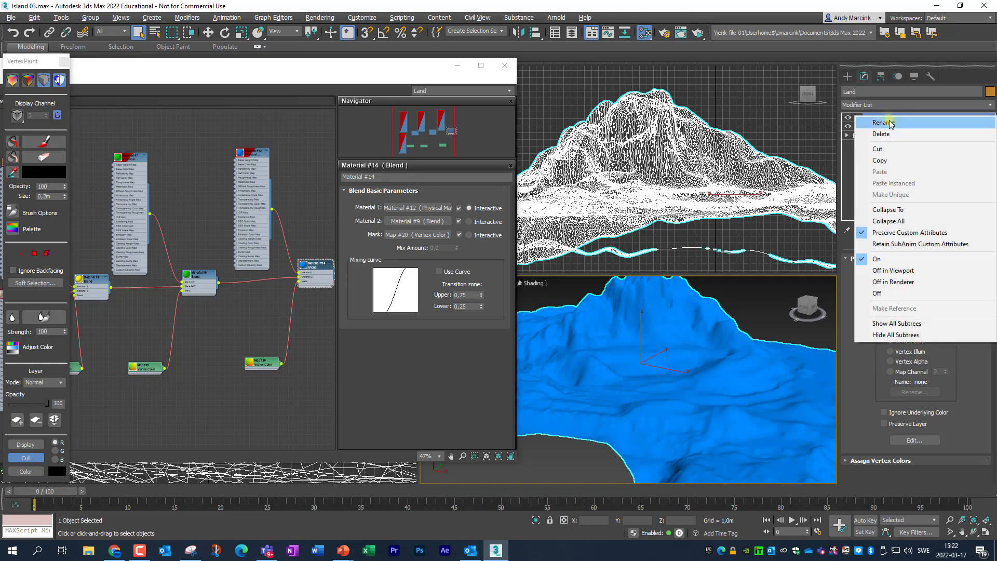
click(883, 123)
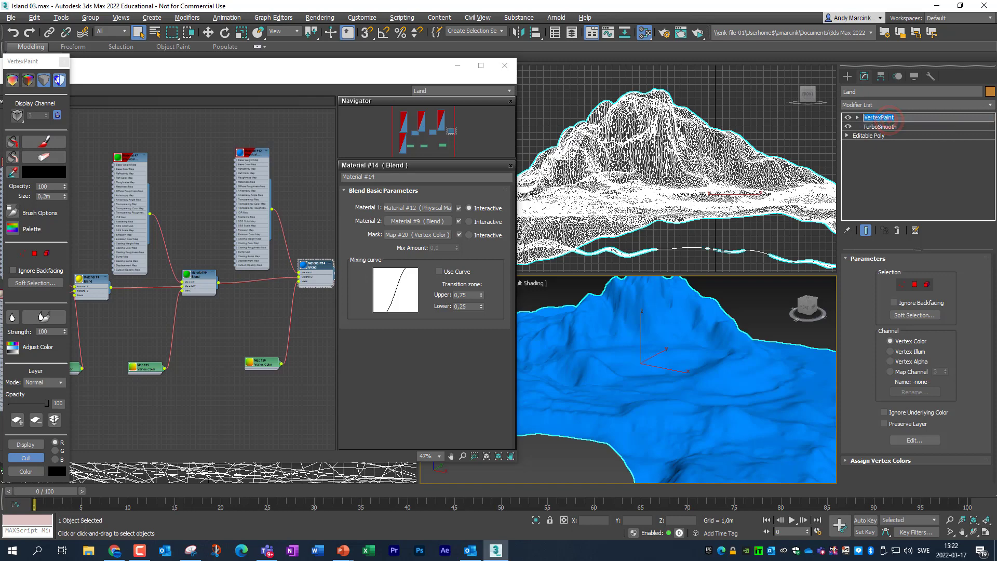
key(Return)
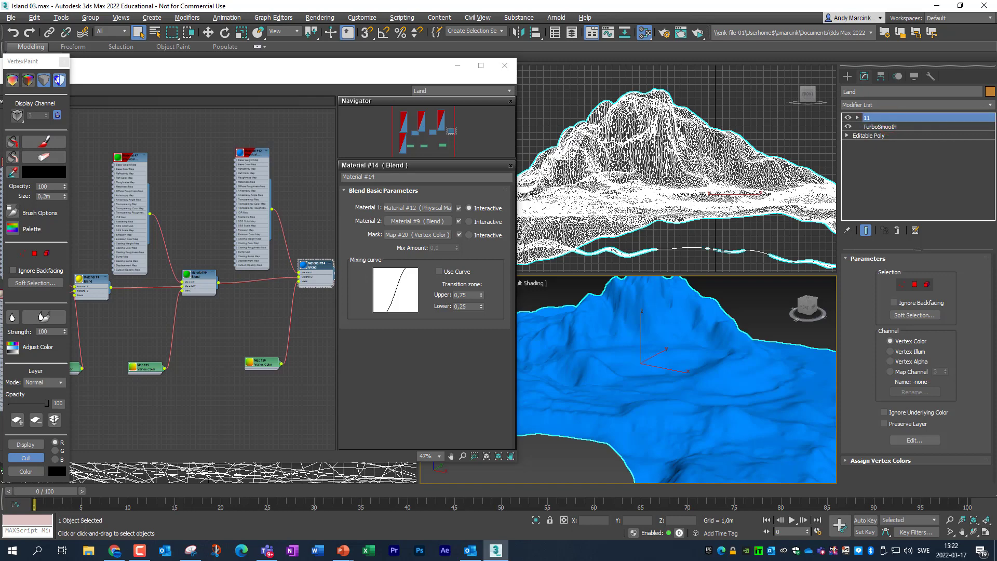
Add a second VertexPaint modifier above modifier 11 and rename it 12
click(882, 106)
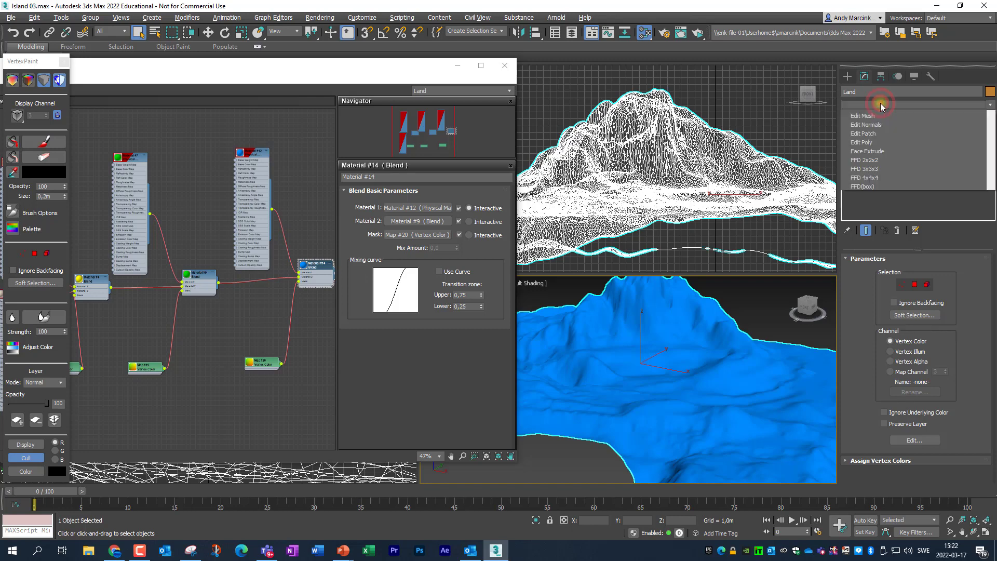
drag(990, 193, 989, 472)
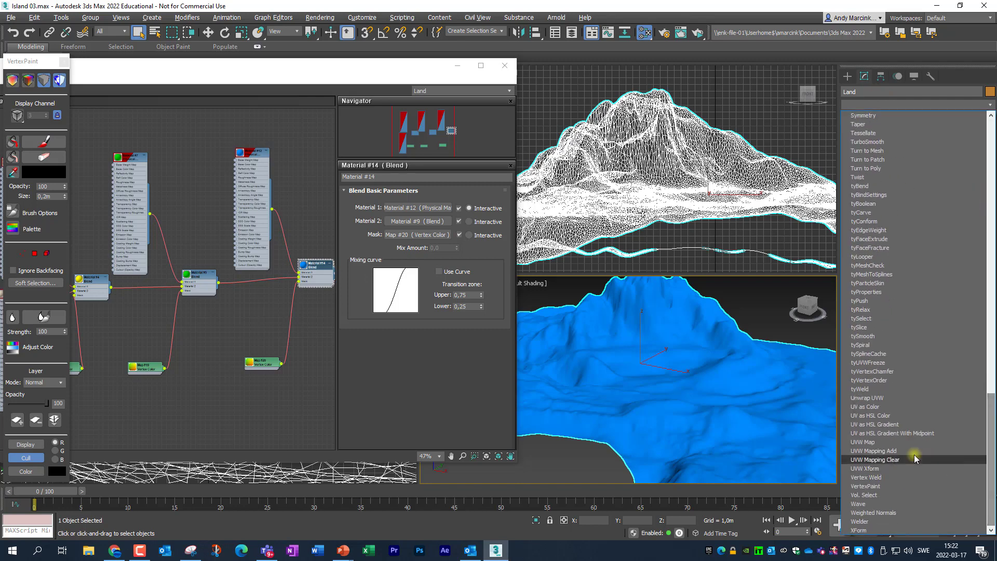
click(880, 486)
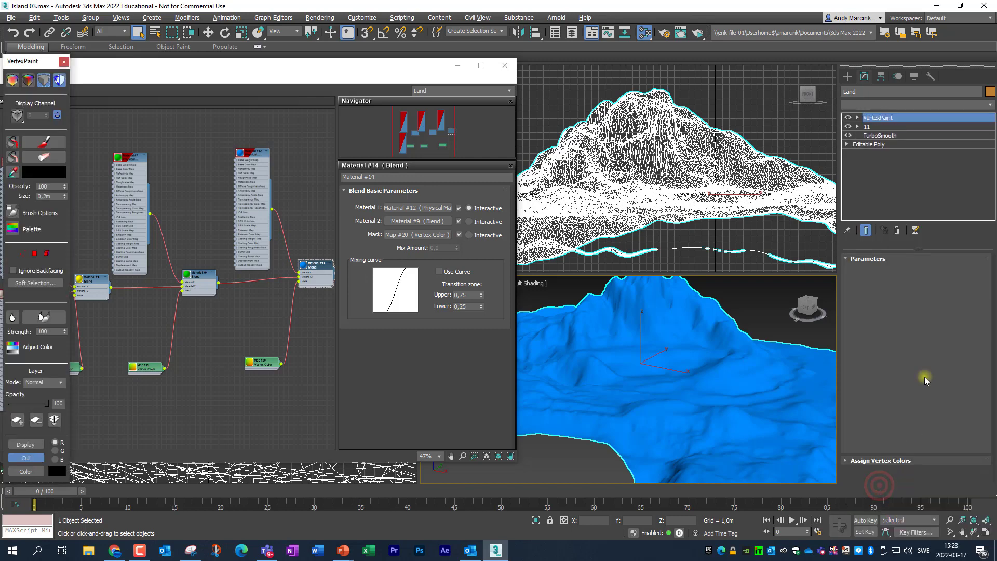
click(894, 119)
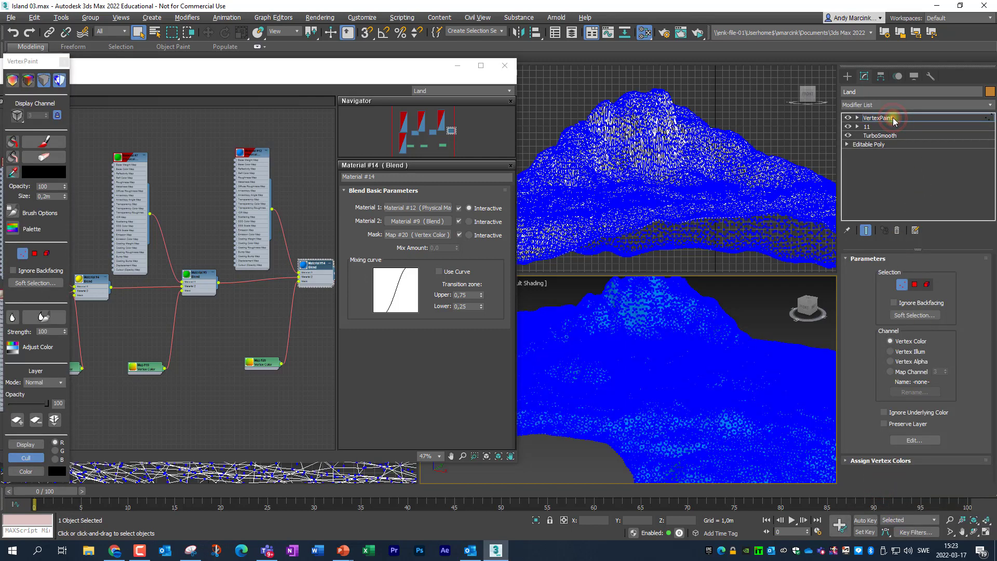
right_click(887, 122)
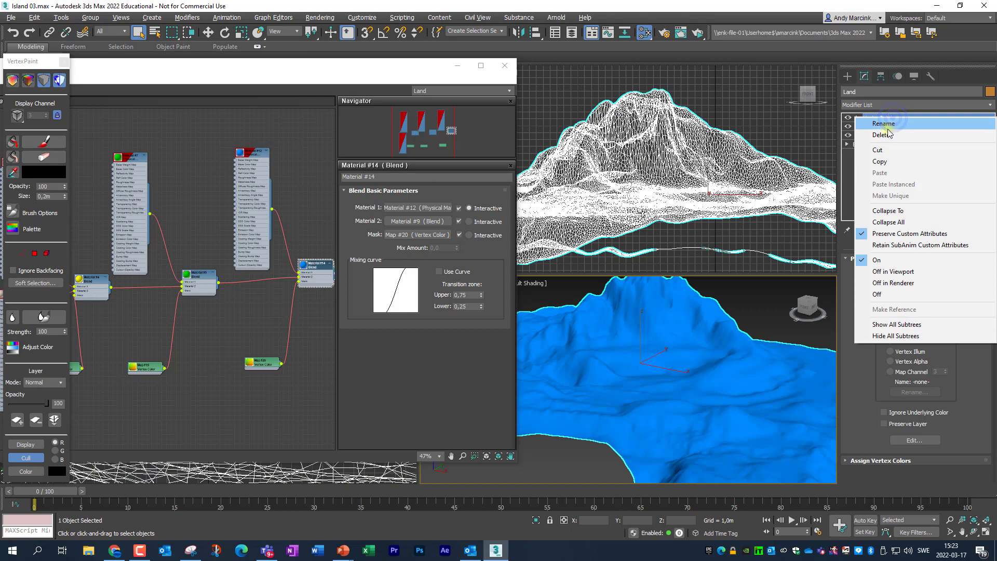
click(887, 124)
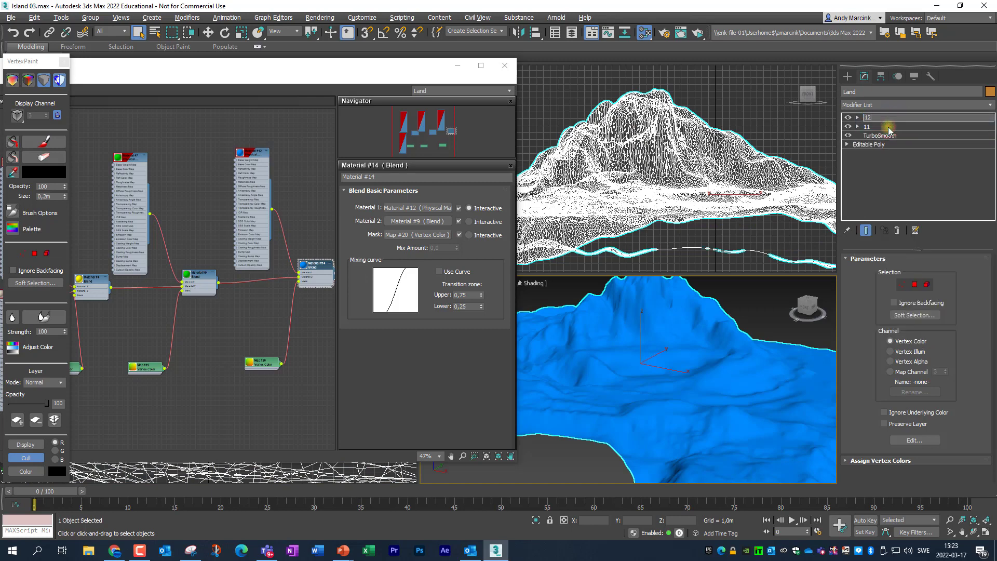
key(Return)
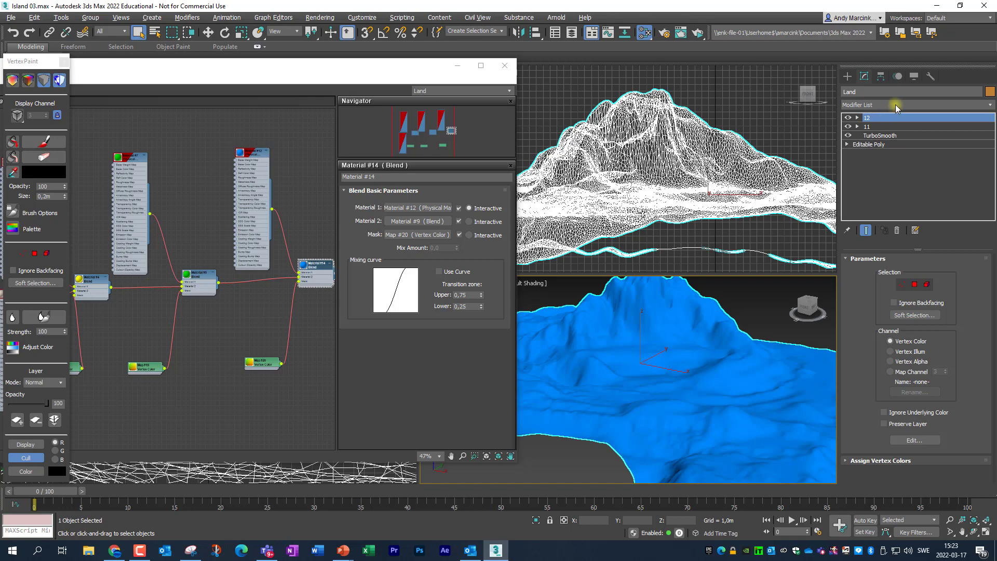
Add a third VertexPaint modifier above modifier 12 and rename it 13
click(896, 106)
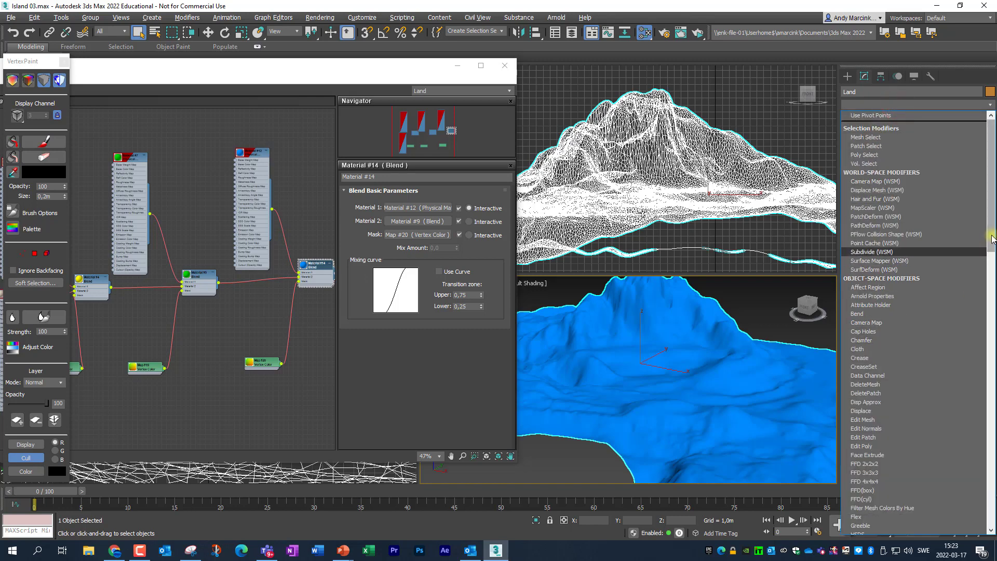
drag(992, 239, 992, 515)
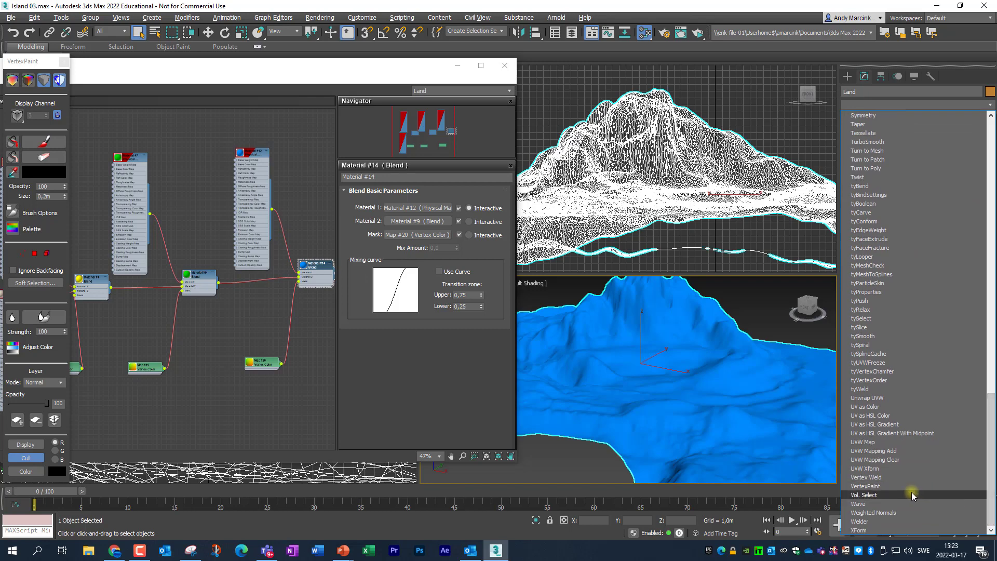
click(864, 486)
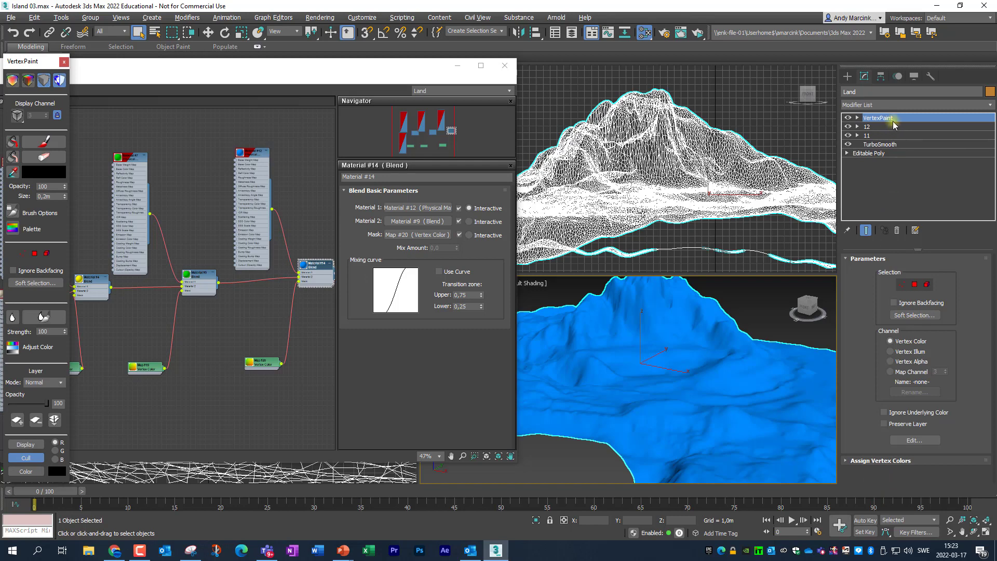
right_click(893, 119)
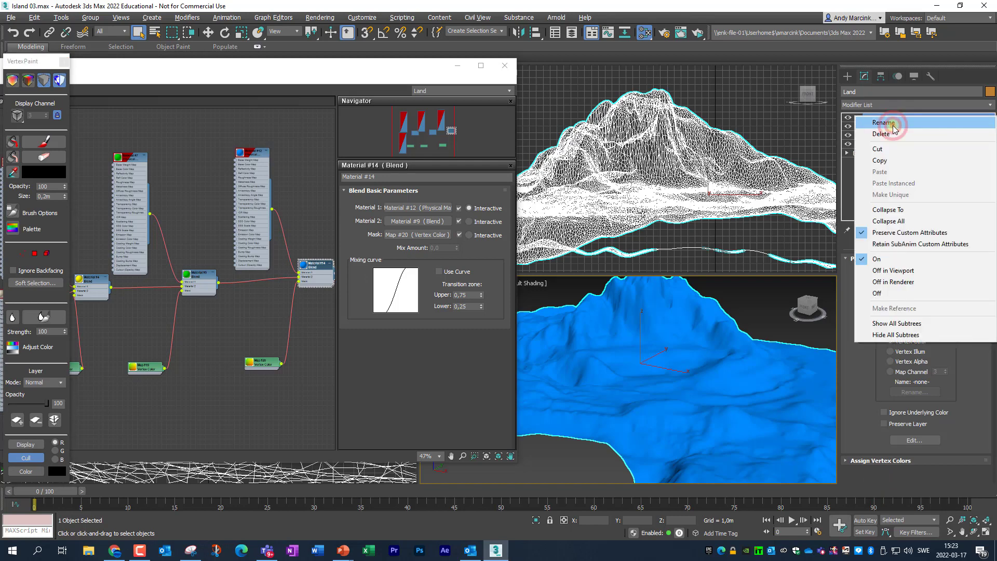
click(893, 121)
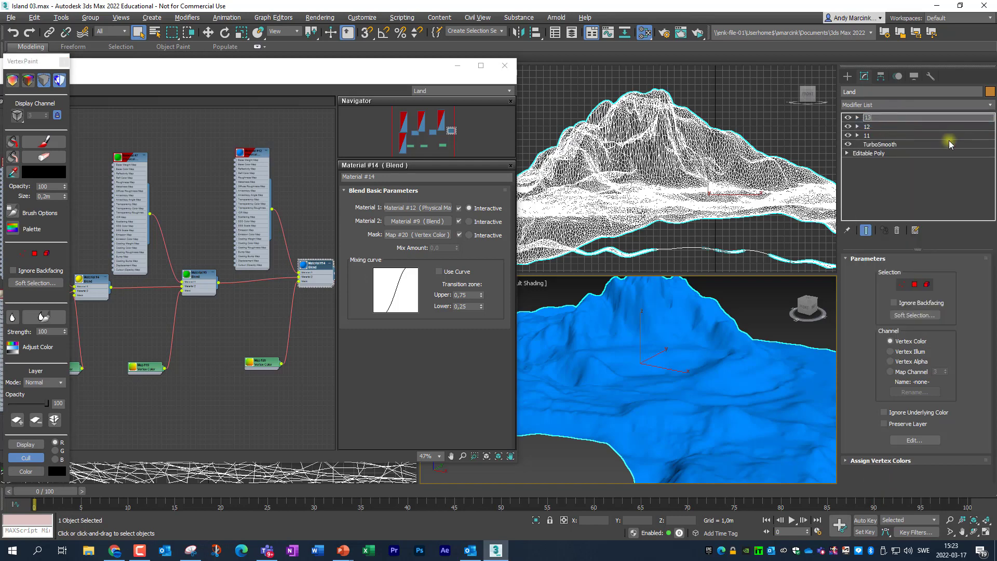
key(Return)
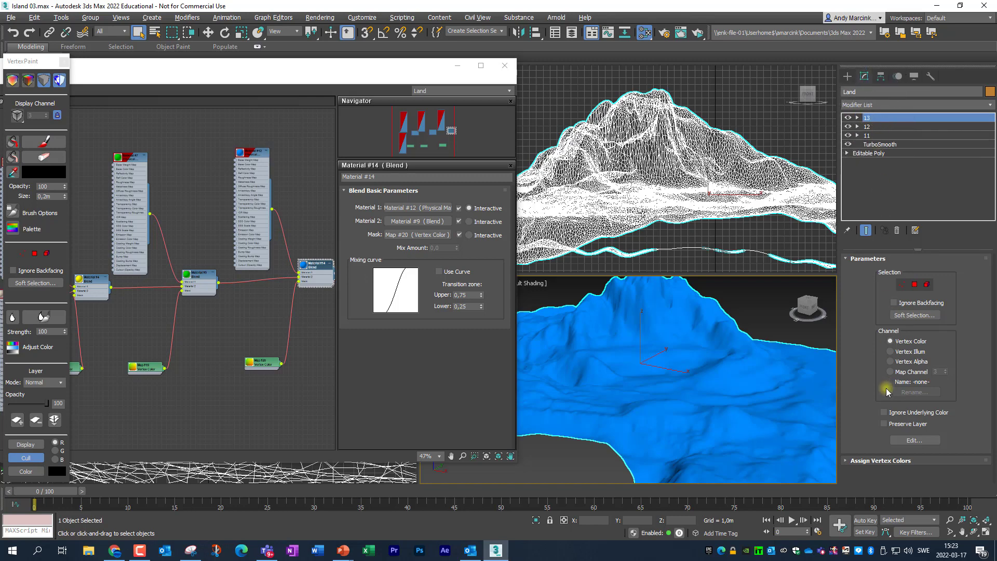
Switch VertexPaint modifiers 13, 12 and 11 to Map Channel mode, using channels 13, 12 and 11 respectively
click(890, 373)
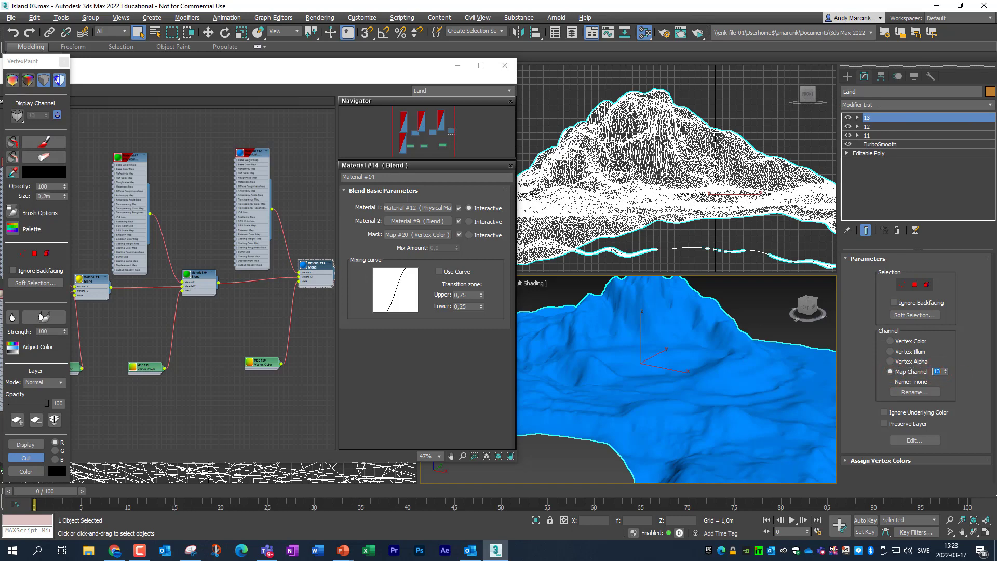
click(876, 128)
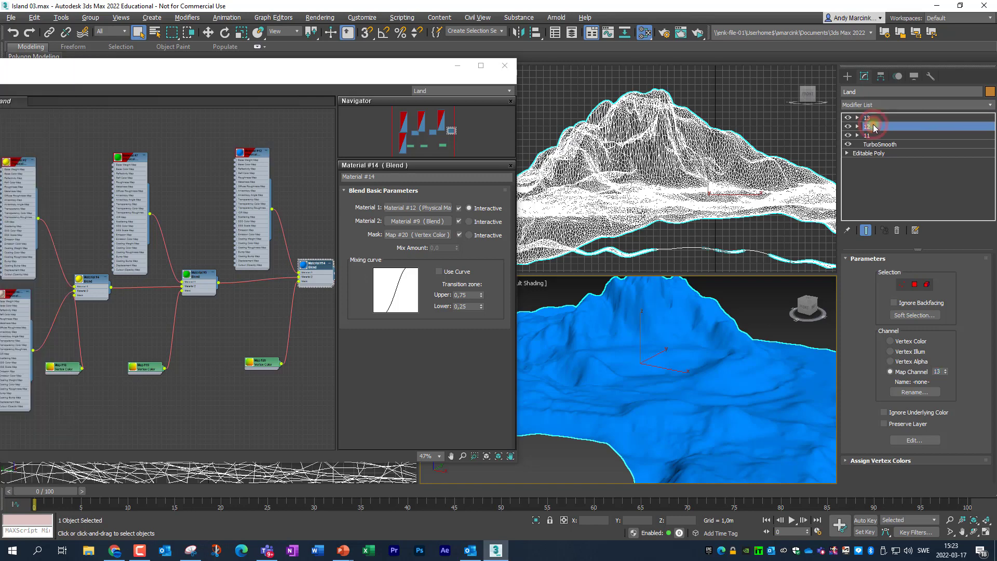
click(891, 372)
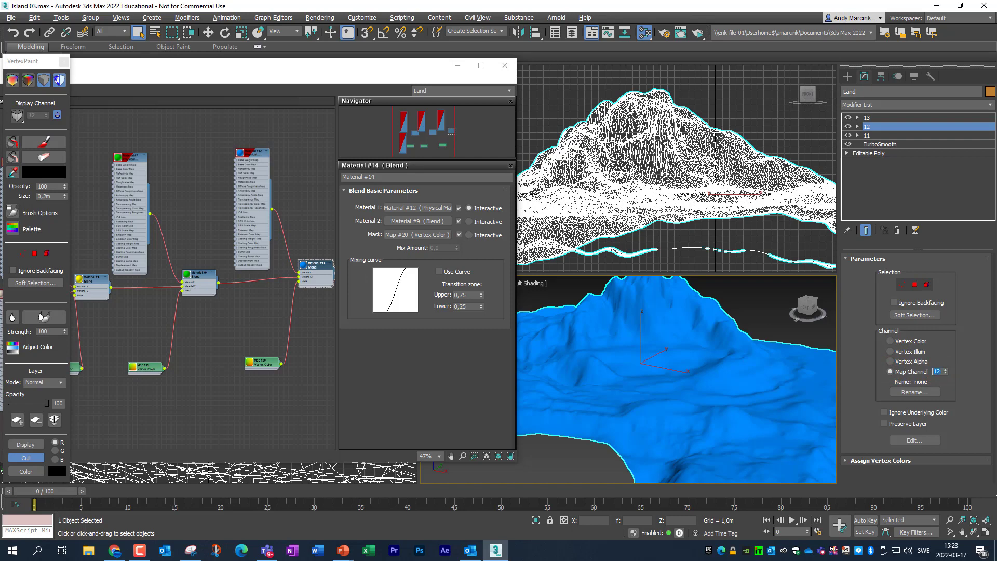
click(870, 136)
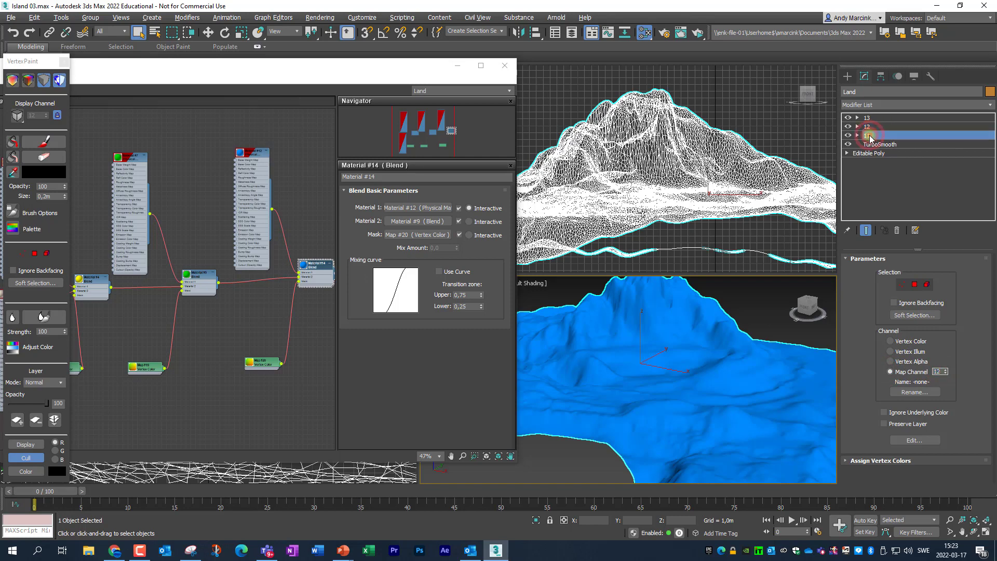
click(891, 372)
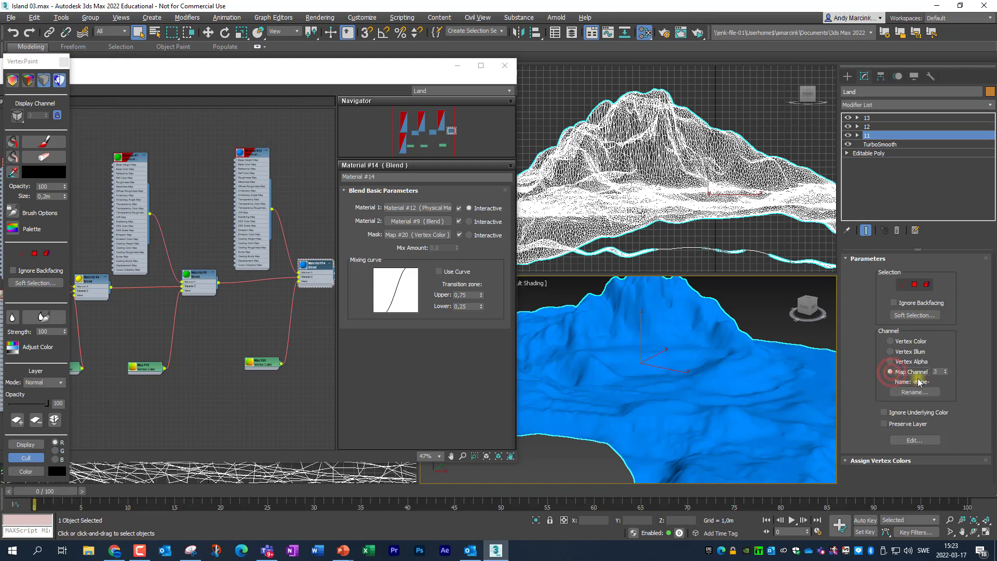
click(937, 370)
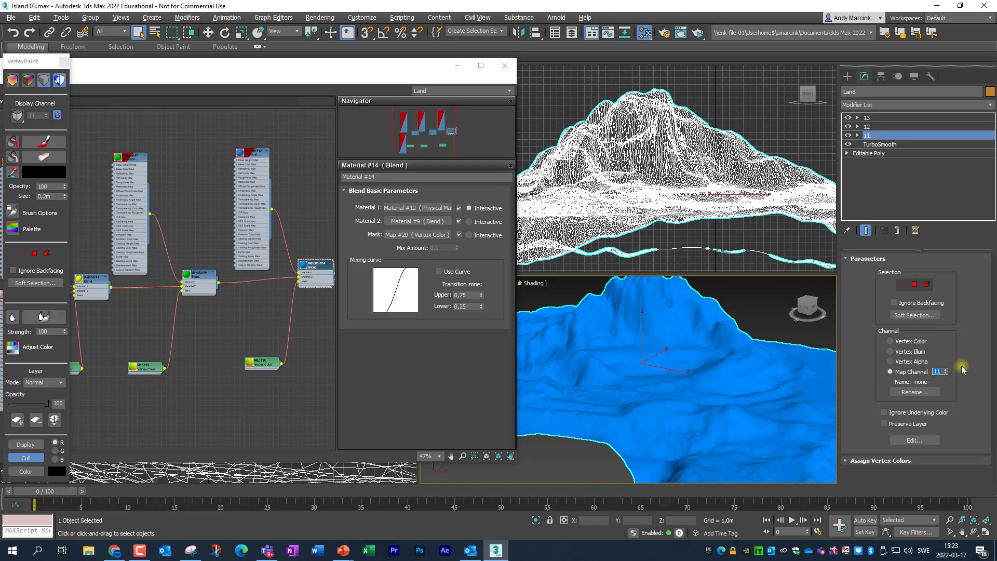
Bring the material editor into full view to review the yellow, green and blue physical materials, and minimize it
drag(338, 79, 629, 138)
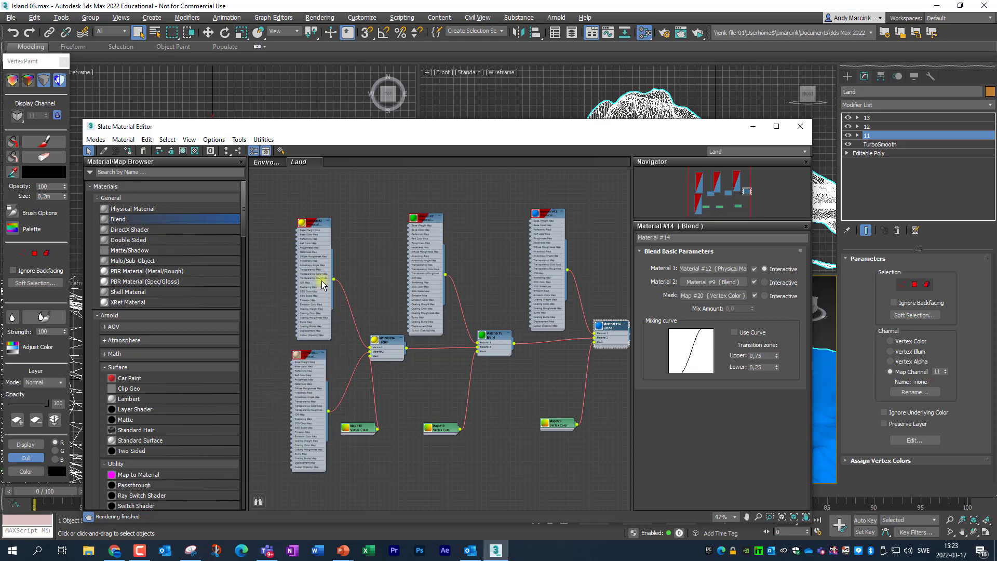
click(313, 223)
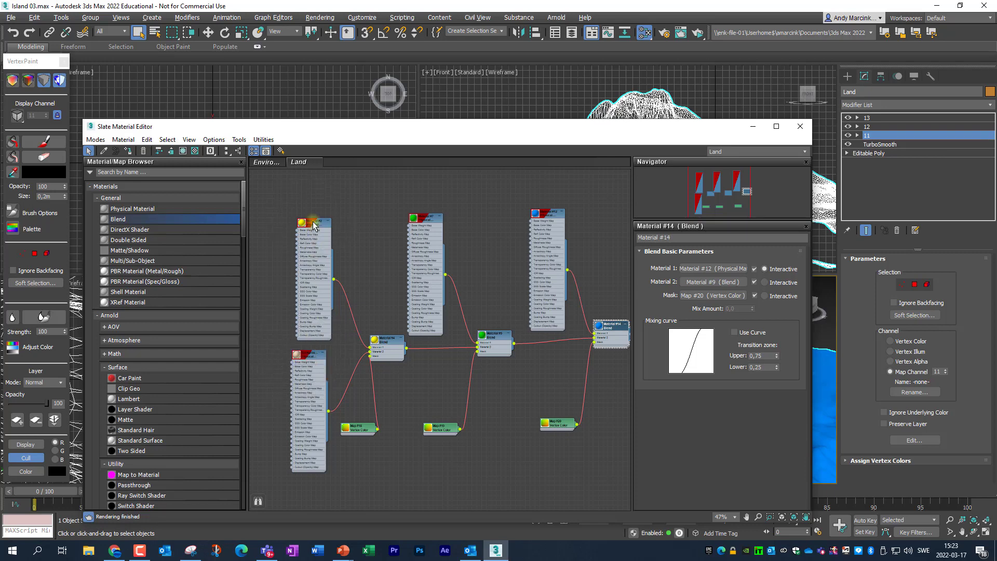
click(424, 220)
click(547, 217)
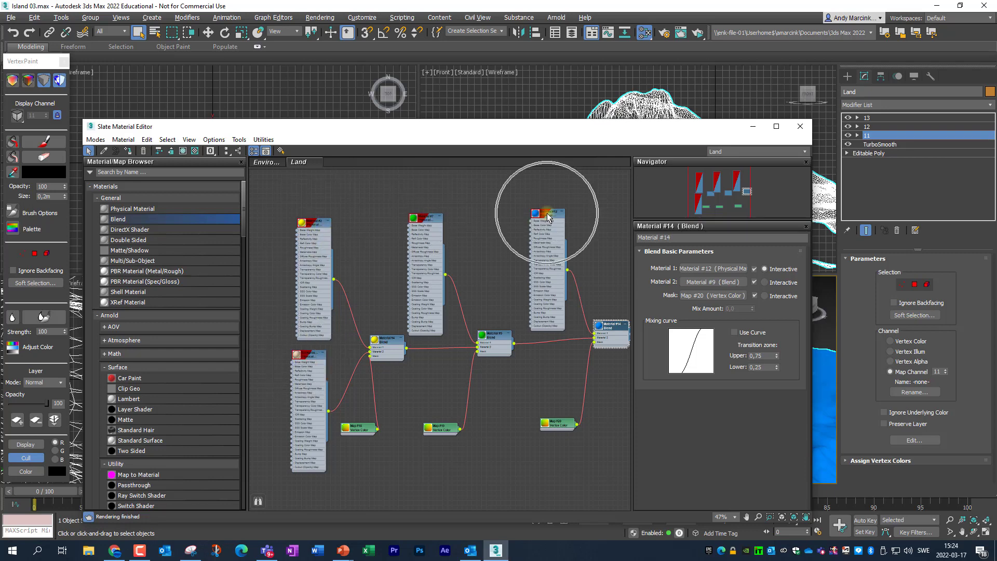
click(754, 127)
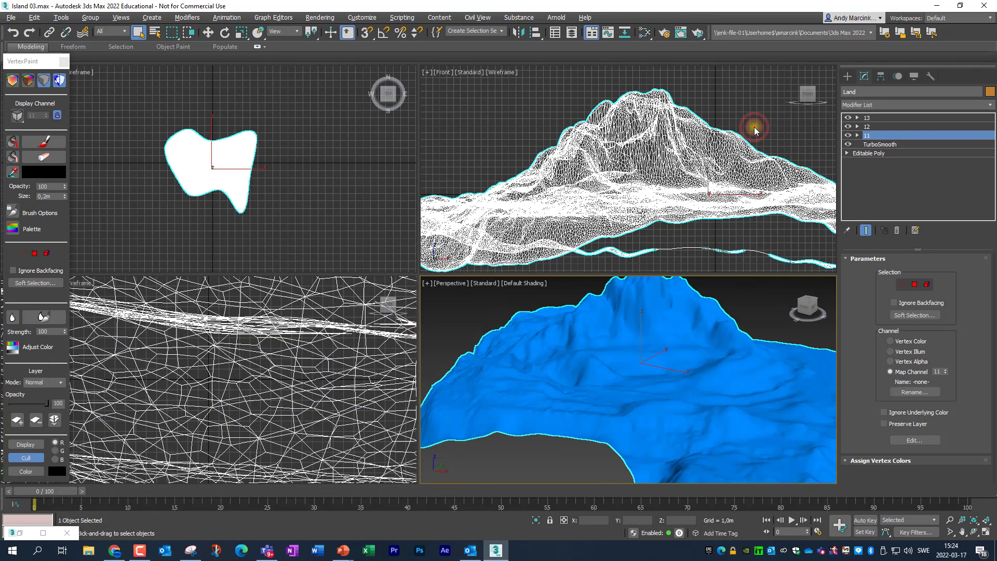
Start an Arnold ActiveShade render of the Perspective view, close Render Setup and move the render window clear of that viewport
click(665, 33)
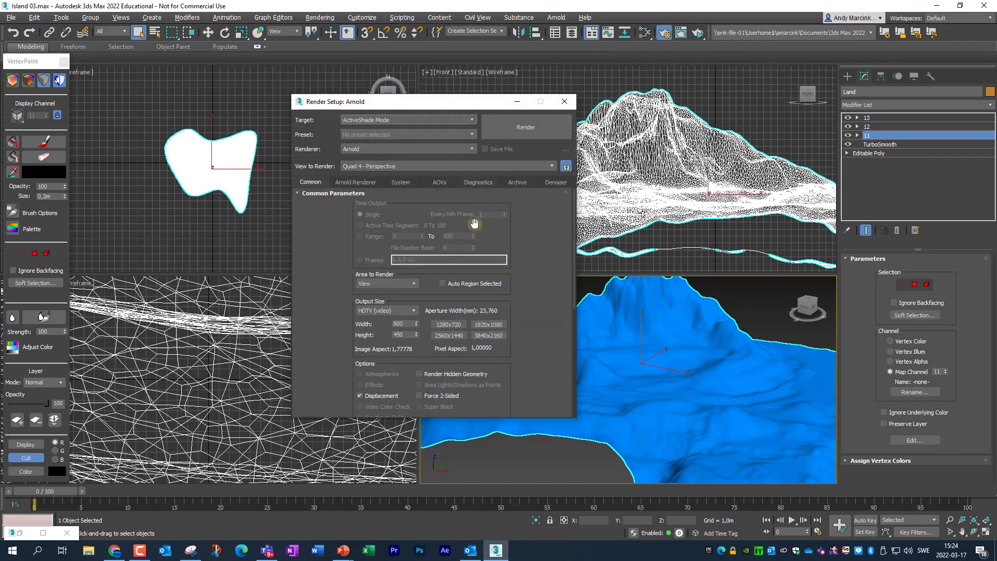
click(529, 130)
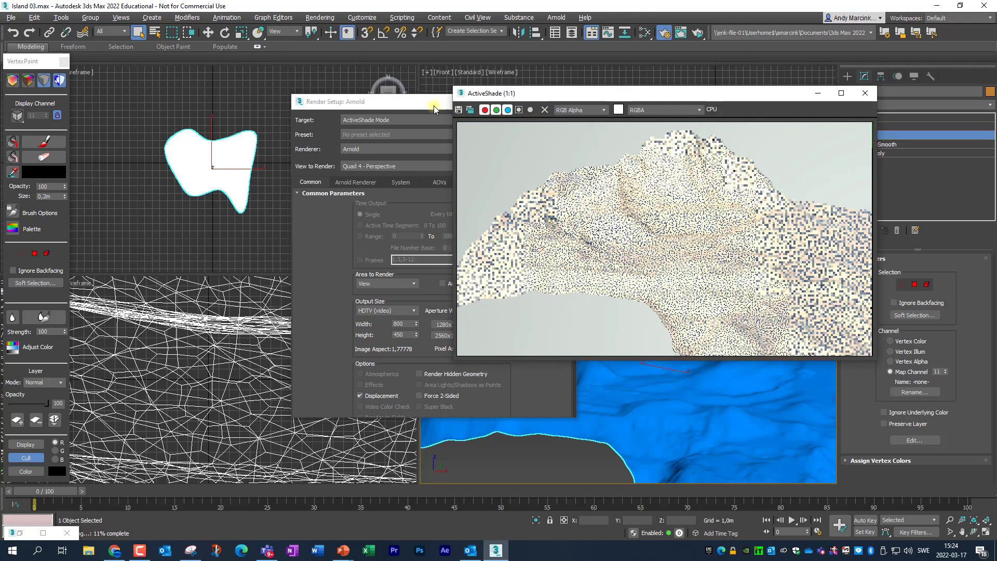
drag(424, 107, 340, 111)
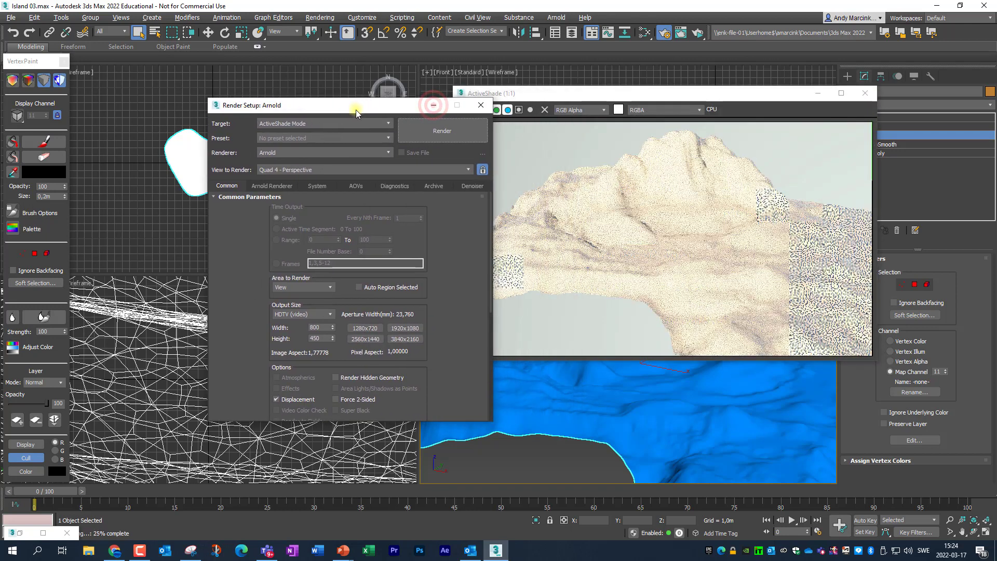
click(486, 108)
drag(528, 93, 239, 77)
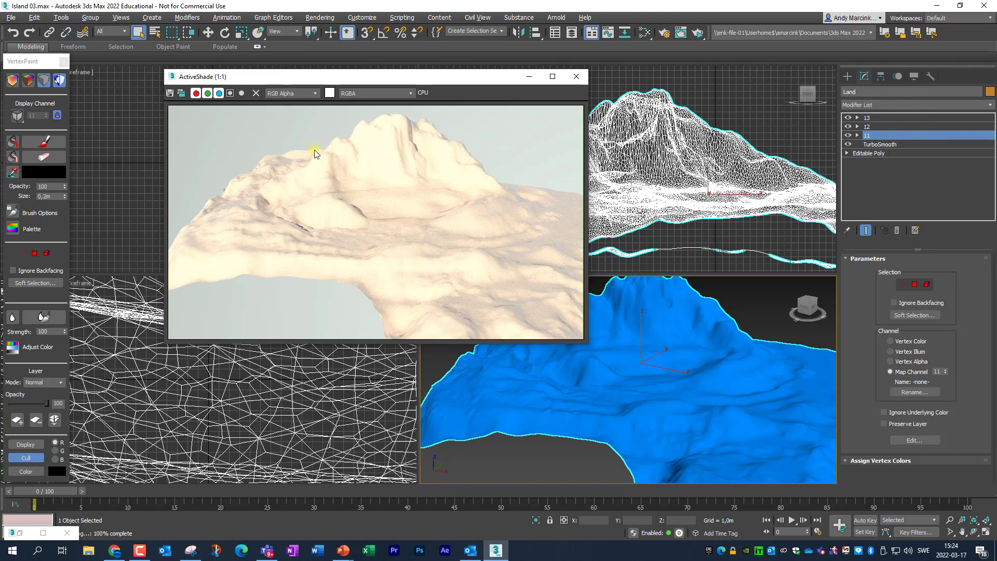
Move the VertexPaint toolbox fully into view and display the terrain's vertex colors with shading
drag(39, 69, 93, 80)
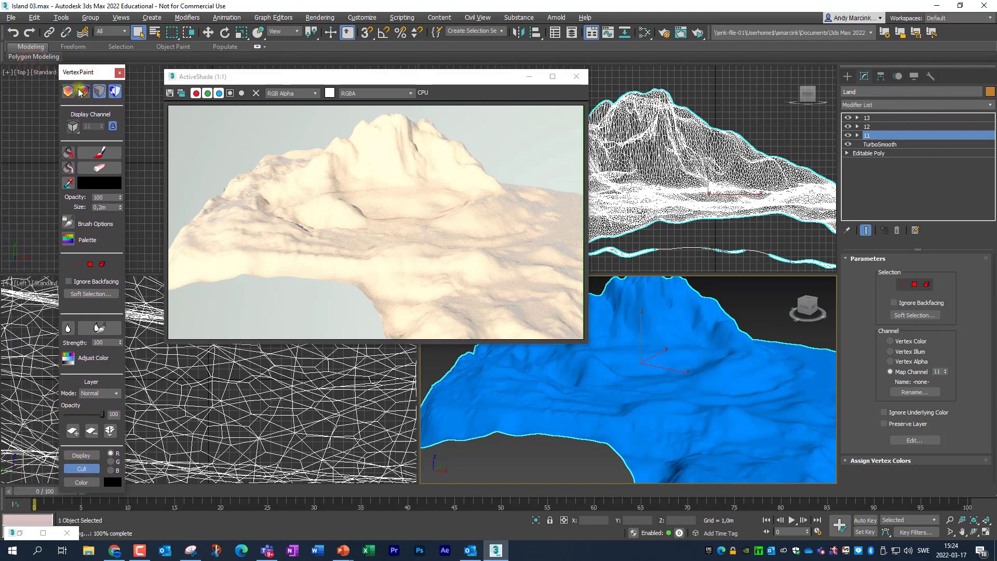
click(84, 92)
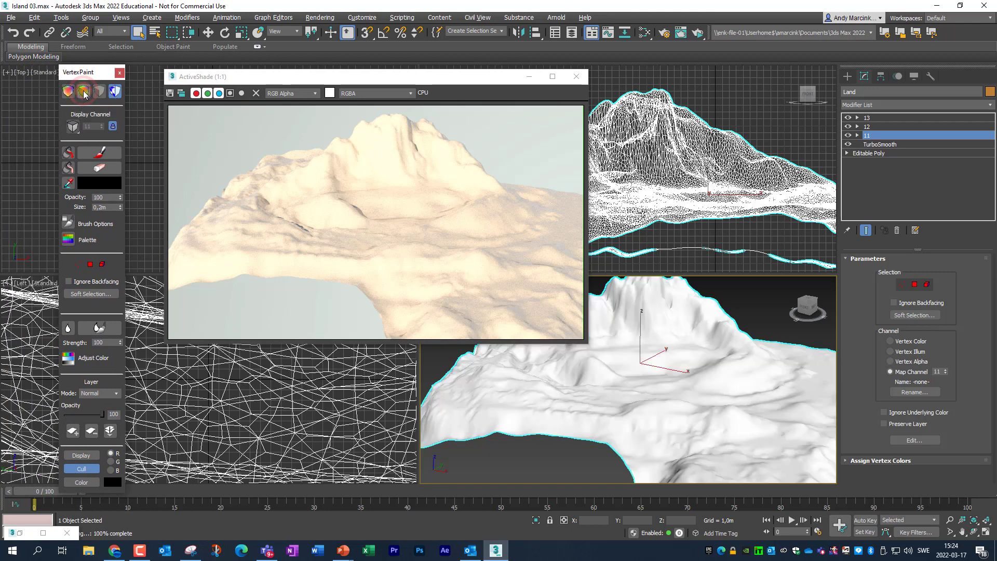
Paint a black stroke with a 10 m brush along the terrain's front shoreline in the Perspective view, using modifier 11
click(105, 207)
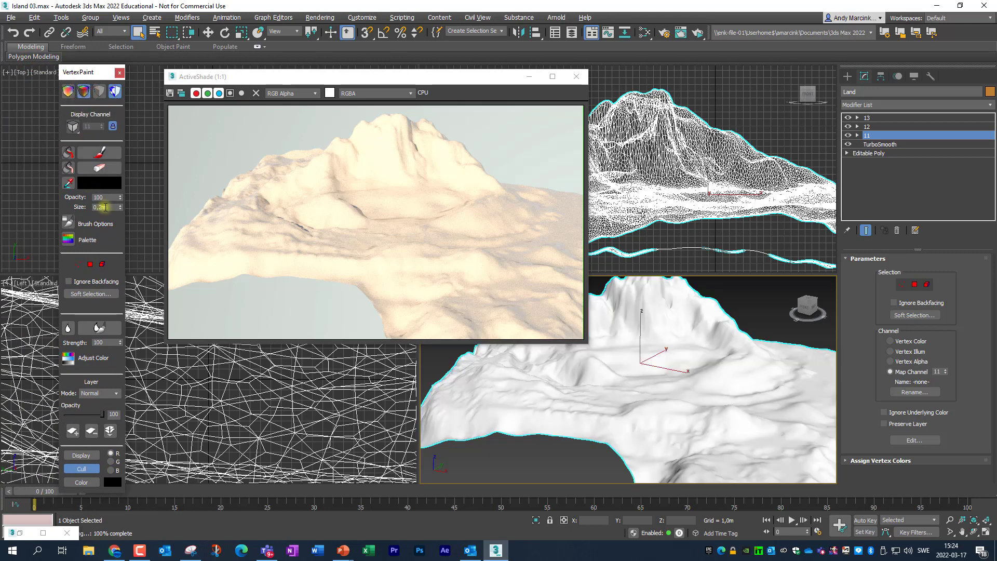
drag(108, 208, 89, 207)
click(87, 149)
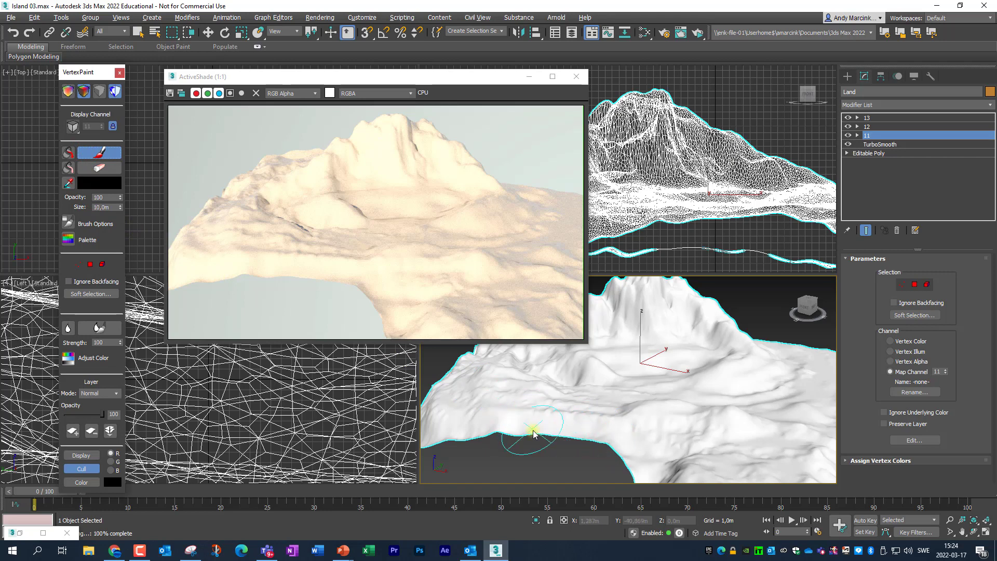
mouse_move(488, 427)
mouse_down()
mouse_move(605, 431)
mouse_move(663, 475)
mouse_move(584, 423)
mouse_move(488, 425)
mouse_move(571, 441)
mouse_move(639, 477)
mouse_move(642, 465)
mouse_move(562, 430)
mouse_move(452, 427)
mouse_move(569, 433)
mouse_move(643, 458)
mouse_up()
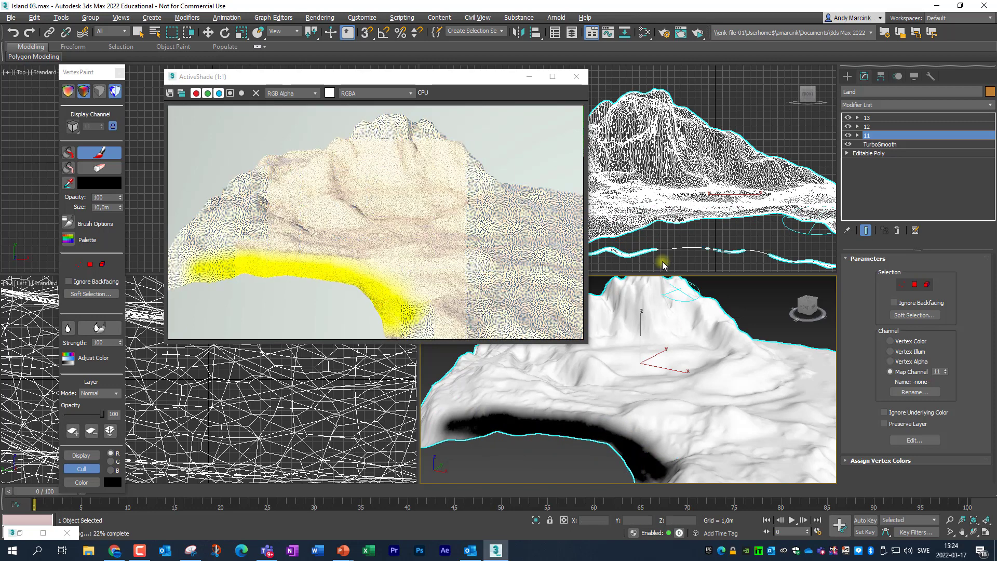
Restore the Slate Material Editor to review the Land blend network beside the ActiveShade render, and close it
click(44, 533)
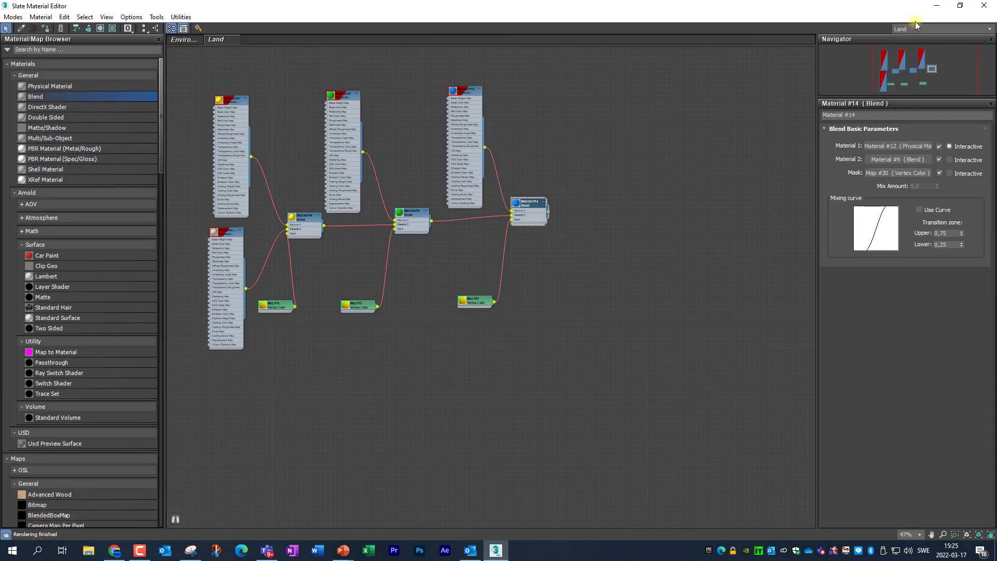
click(962, 9)
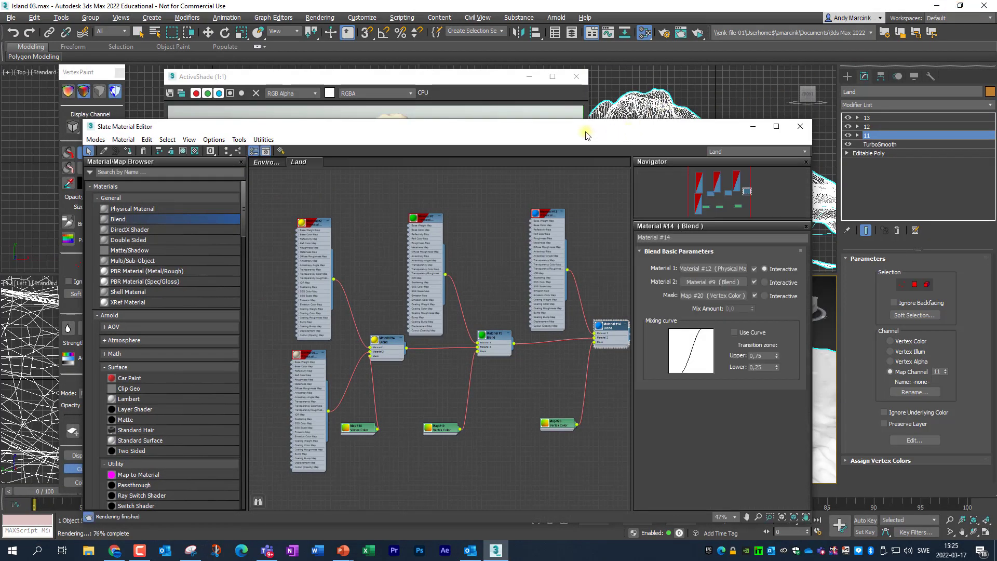
drag(586, 130, 893, 119)
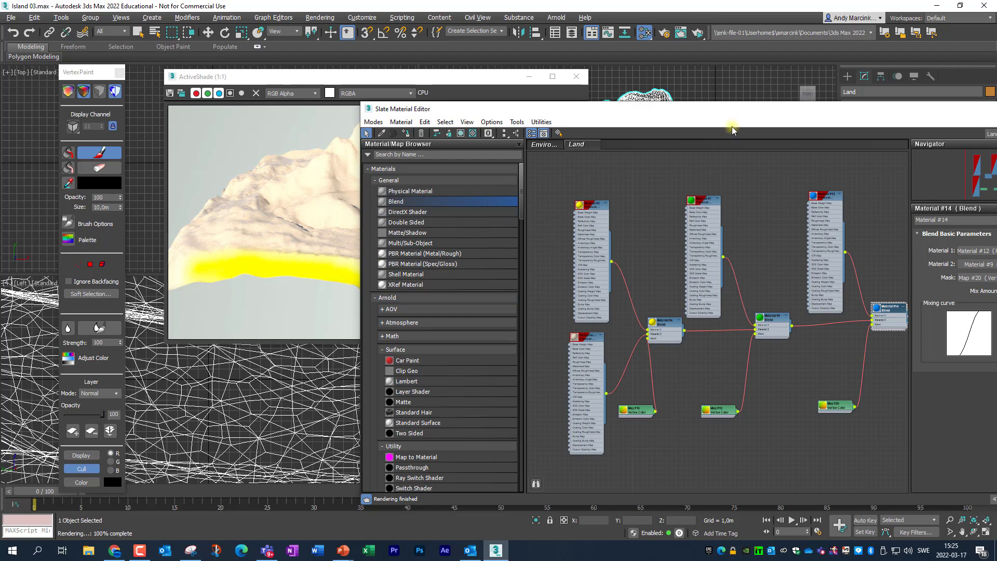
drag(730, 116, 563, 210)
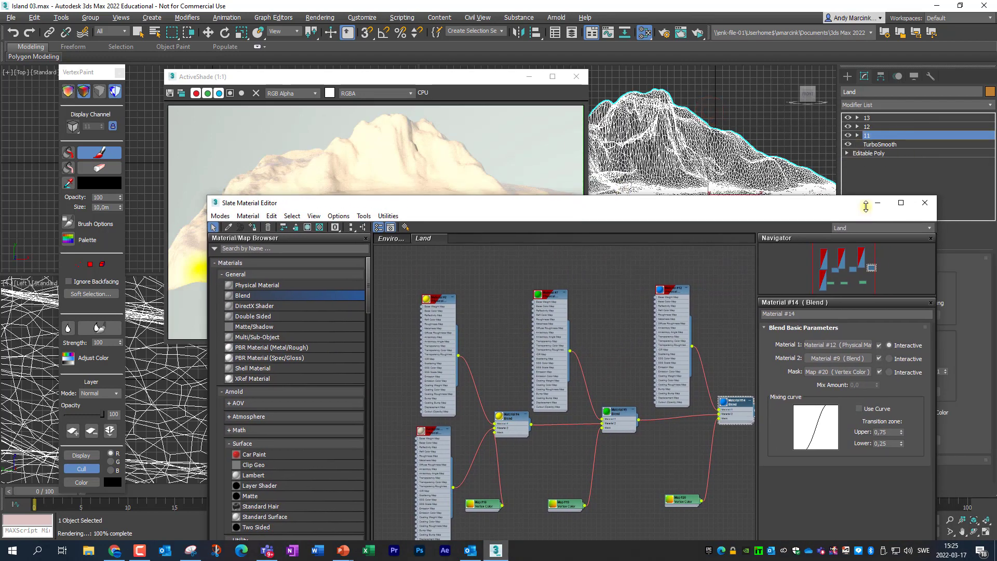
click(924, 203)
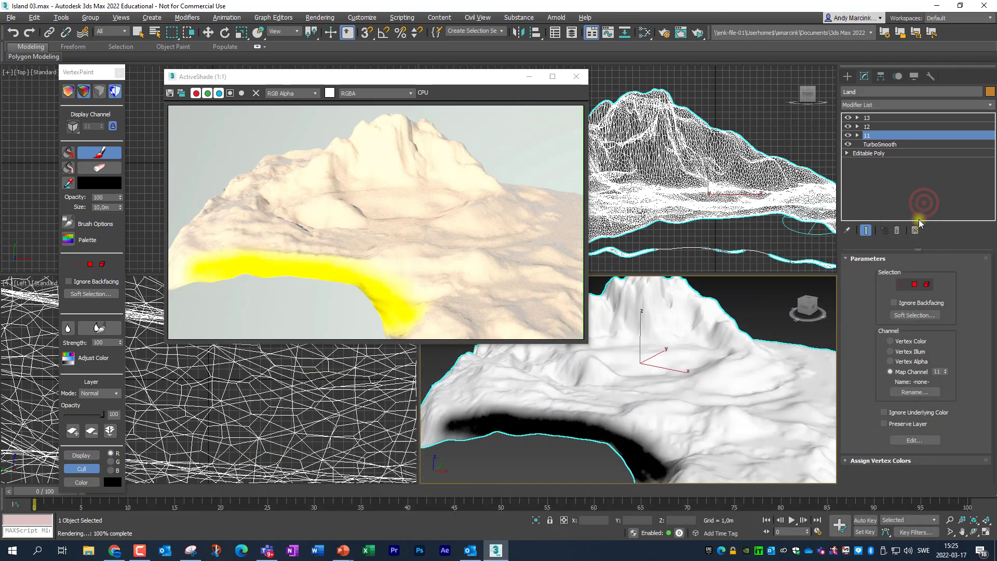
Paint a black stroke with modifier 12 on the terrain just inland of the front shoreline in the Perspective view
click(870, 127)
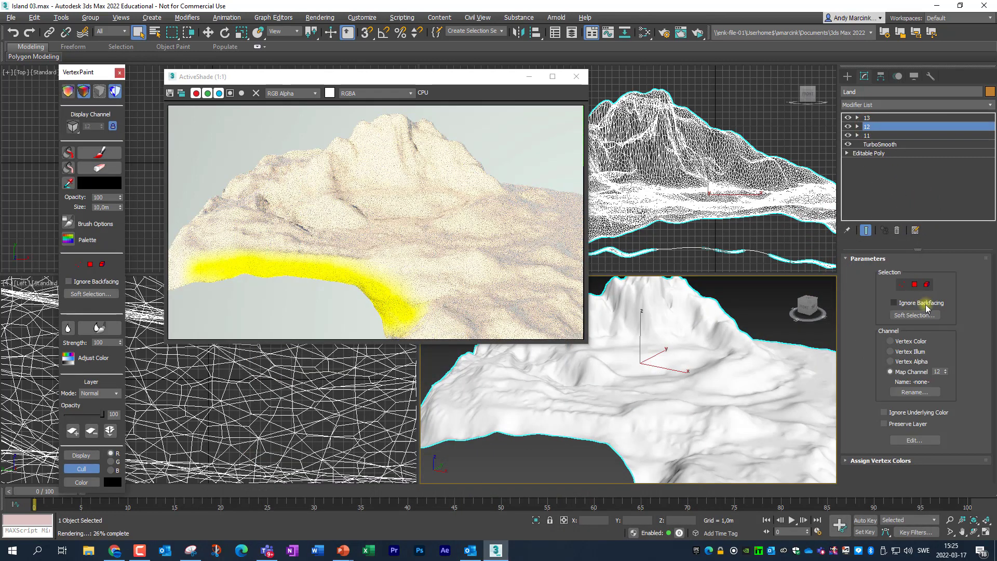
click(83, 152)
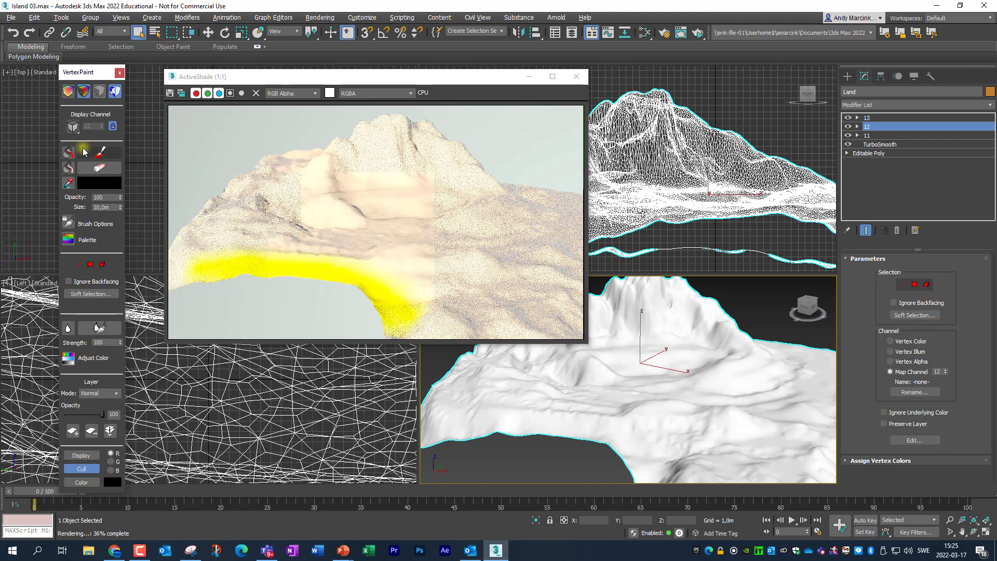
click(91, 156)
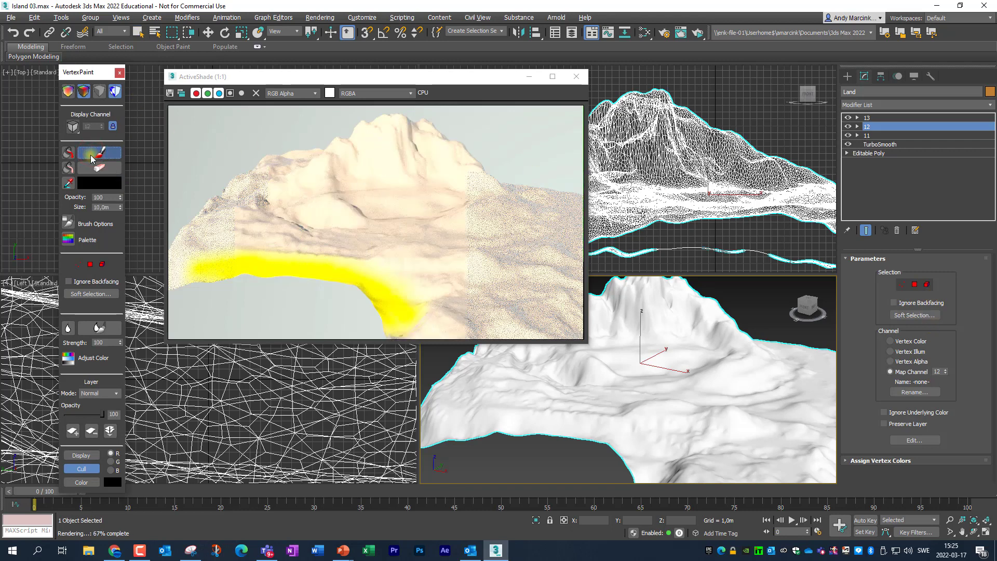
mouse_move(502, 403)
mouse_down()
mouse_move(661, 419)
mouse_move(474, 400)
mouse_move(627, 422)
mouse_move(662, 449)
mouse_move(657, 434)
mouse_up()
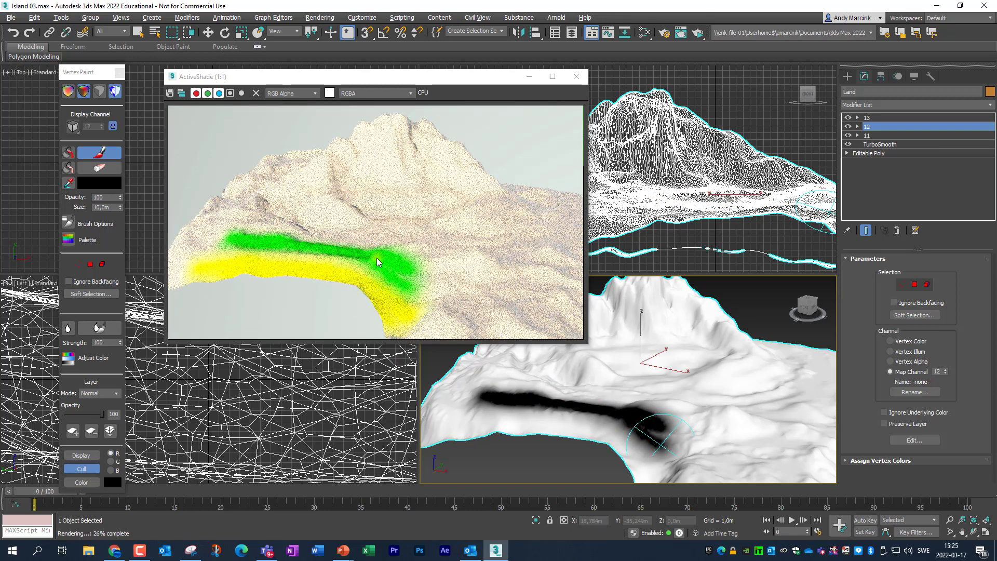
Paint a black stroke with modifier 13 inland of the modifier 12 strip, bending down across the slope toward the front shore
click(866, 121)
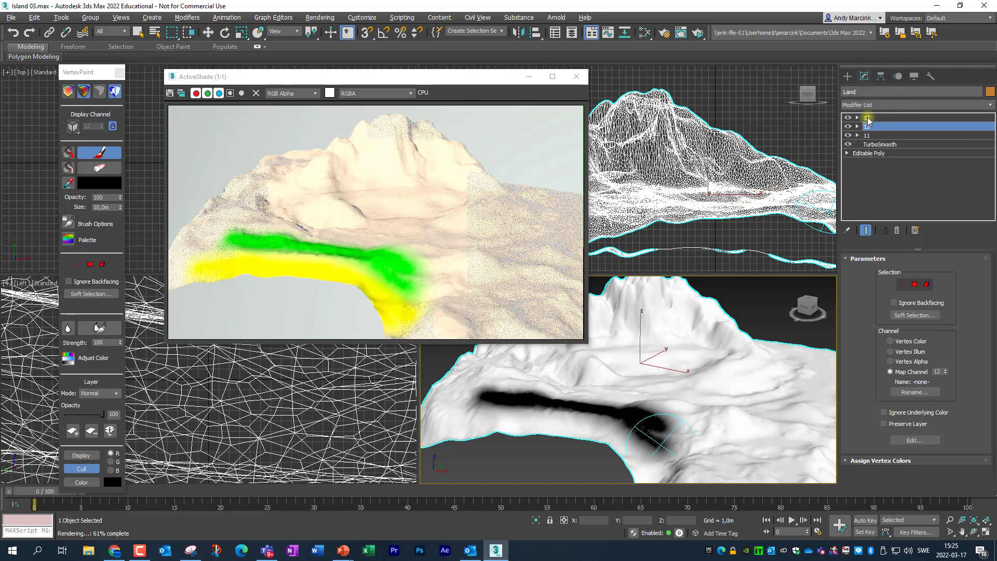
click(868, 118)
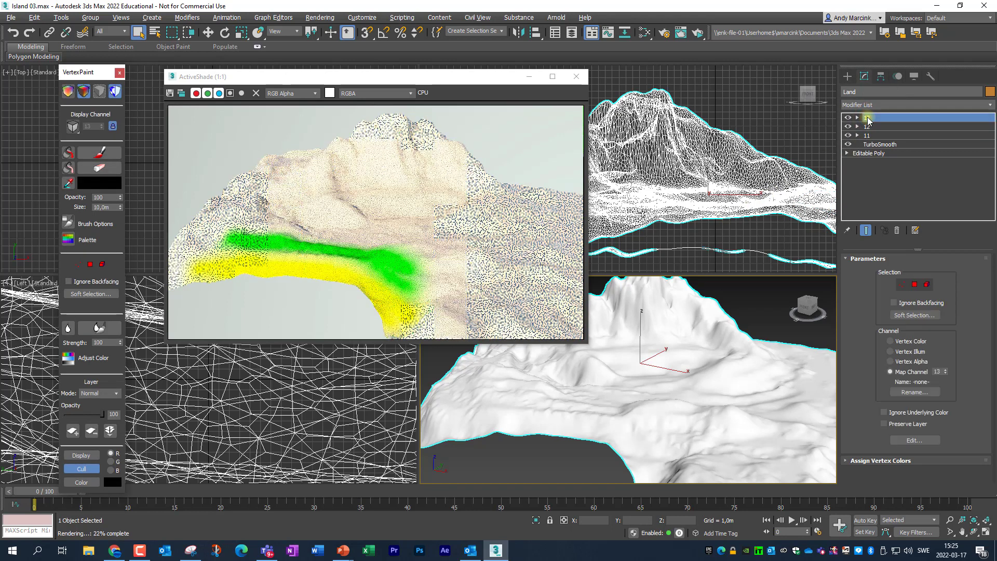
click(95, 152)
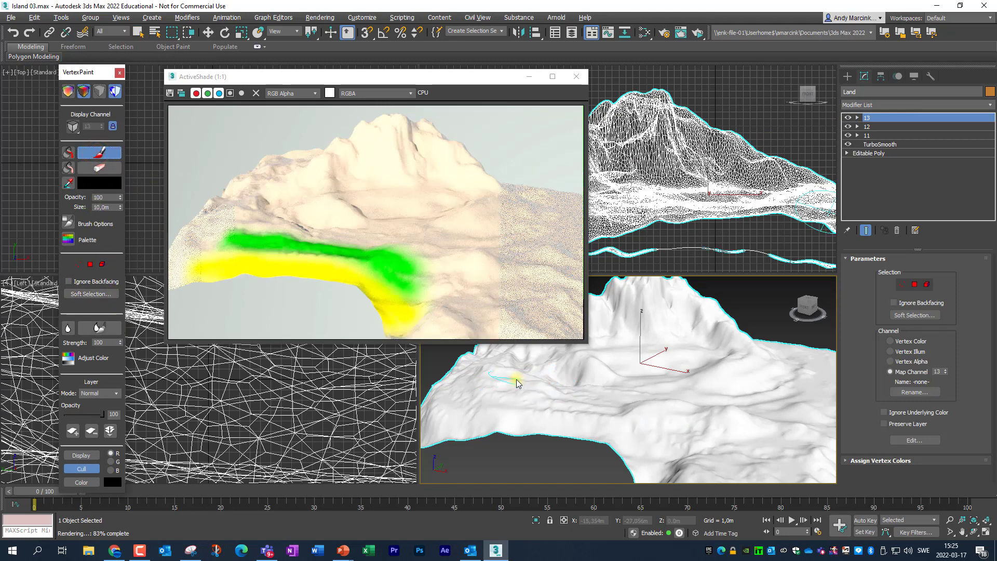
mouse_move(517, 384)
mouse_down()
mouse_move(658, 414)
mouse_move(534, 383)
mouse_move(511, 387)
mouse_move(645, 407)
mouse_move(656, 474)
mouse_move(663, 414)
mouse_move(686, 422)
mouse_up()
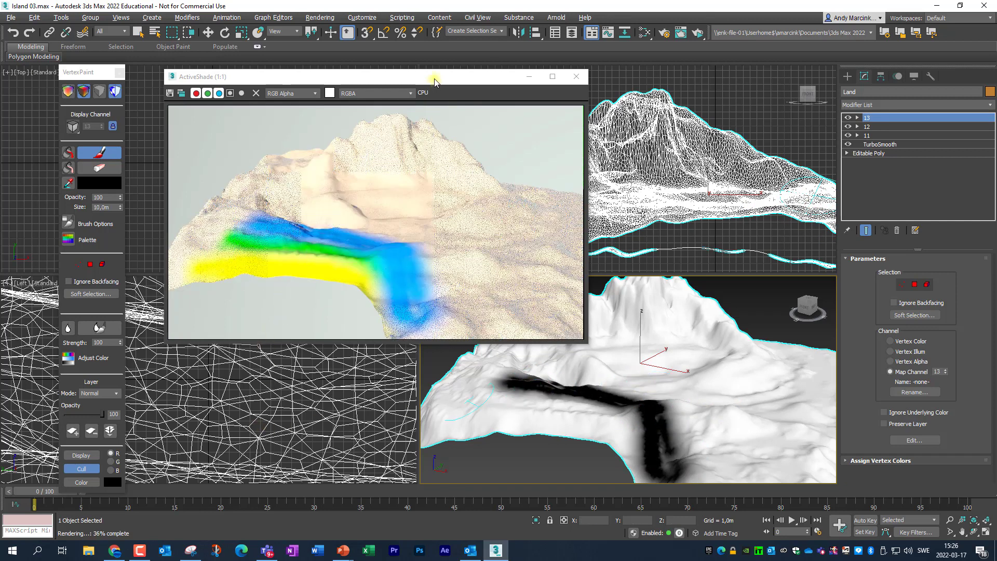
Reopen the Slate Material Editor, arrange it with the ActiveShade window so the render stays visible, and select modifier 11
drag(435, 81, 822, 168)
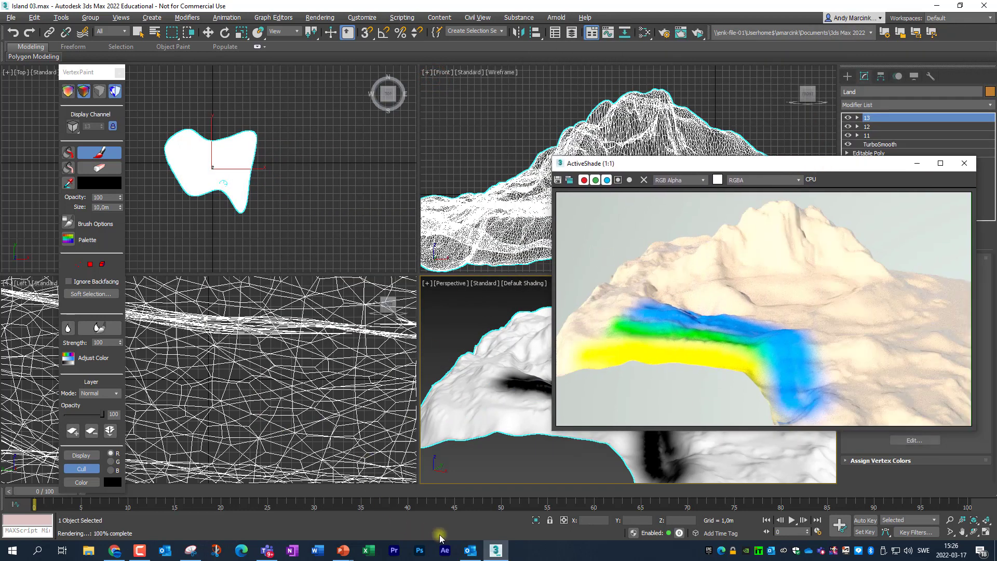
click(642, 34)
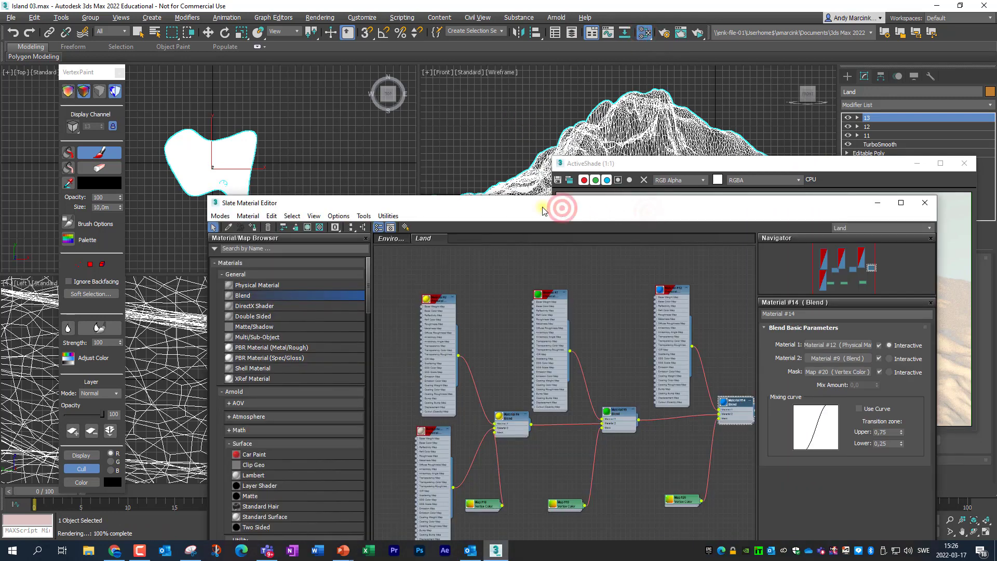
drag(542, 209, 287, 208)
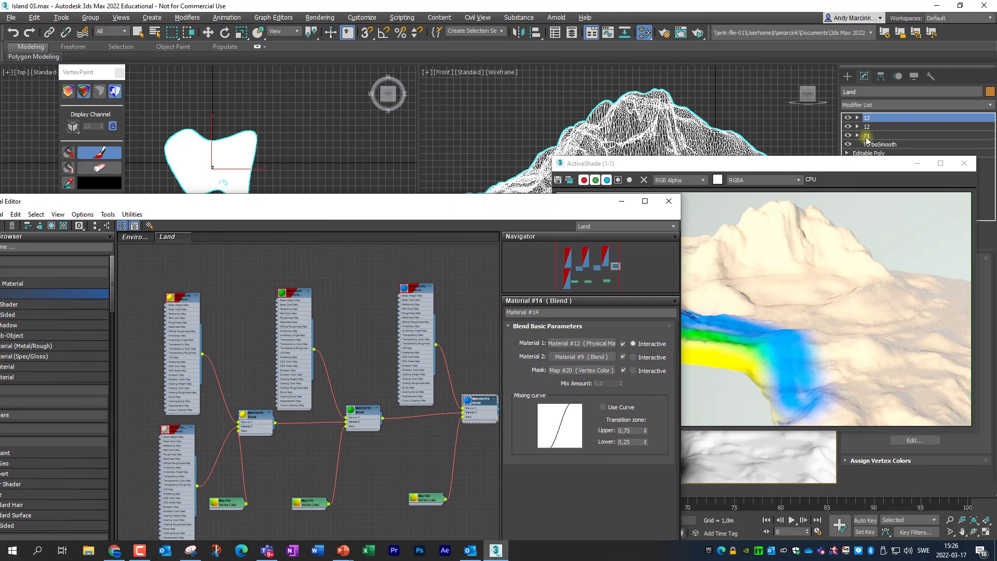
click(873, 127)
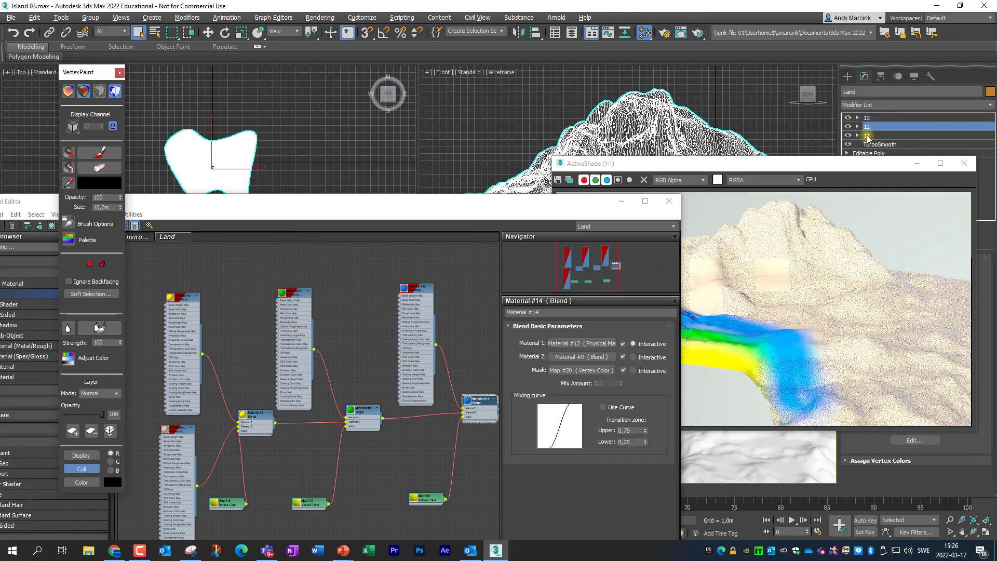
click(858, 136)
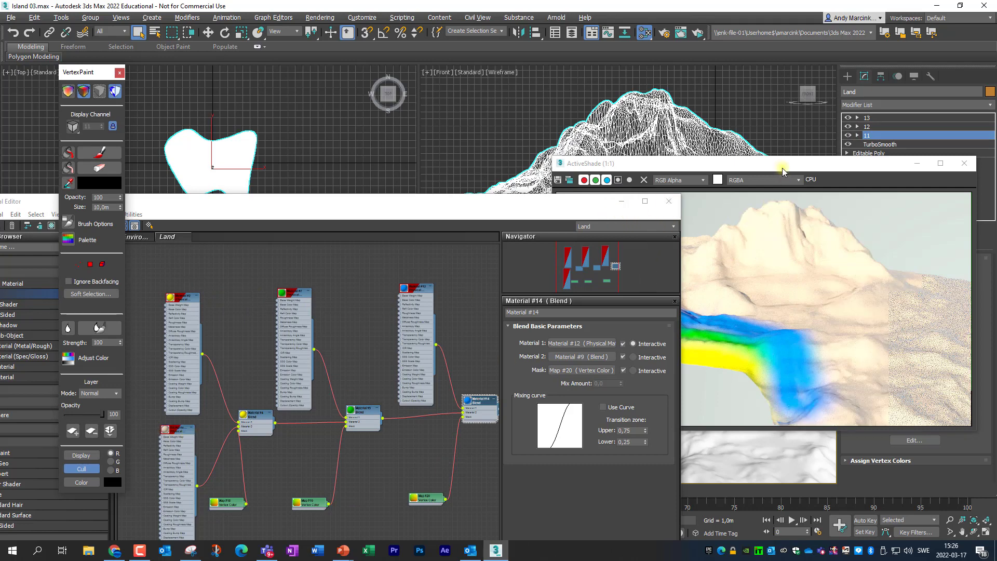
drag(781, 164, 635, 62)
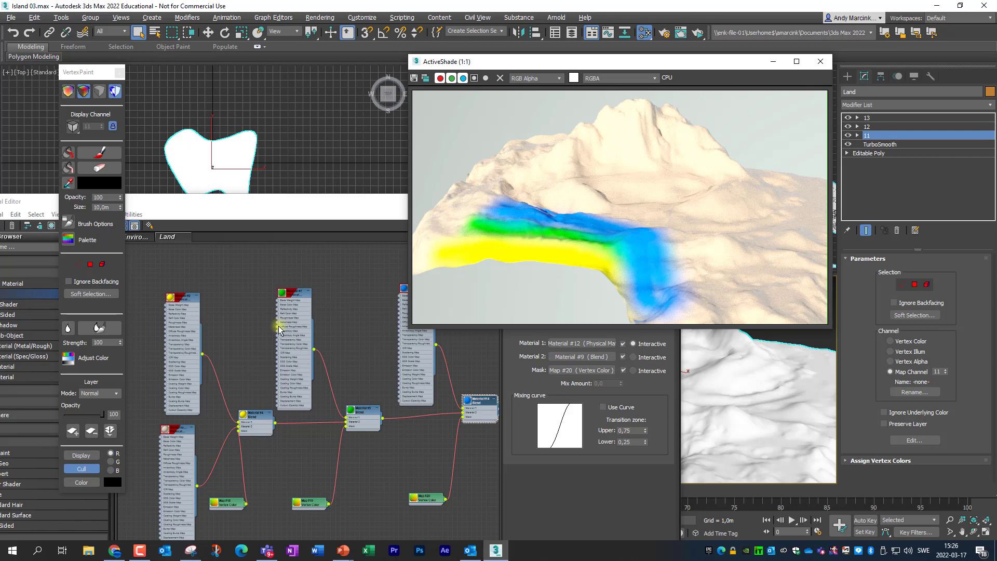
Open the green physical material's parameters and create a Bitmap map from its Base Color Map input
double_click(299, 294)
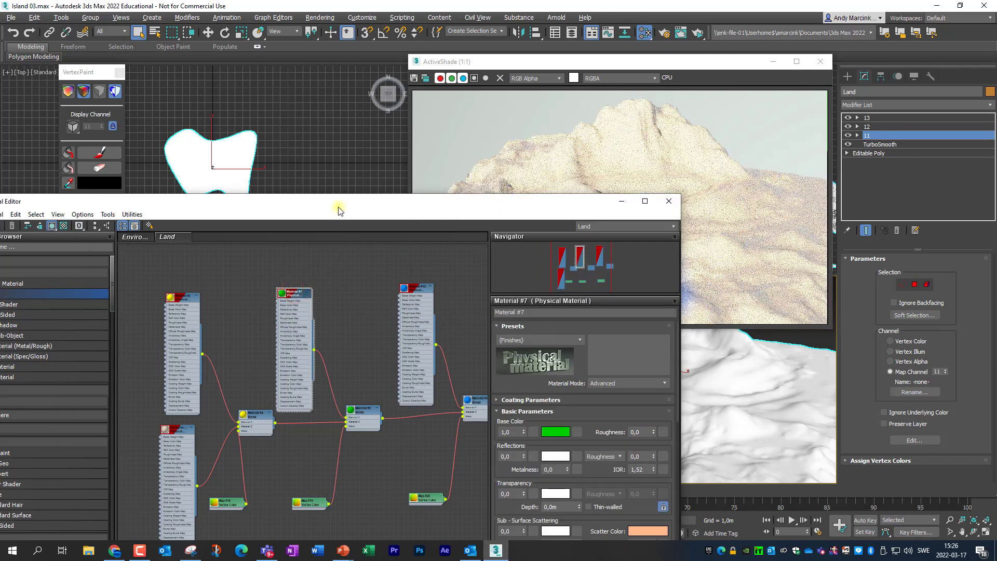
drag(338, 206, 529, 278)
scroll(534, 312, up, 5)
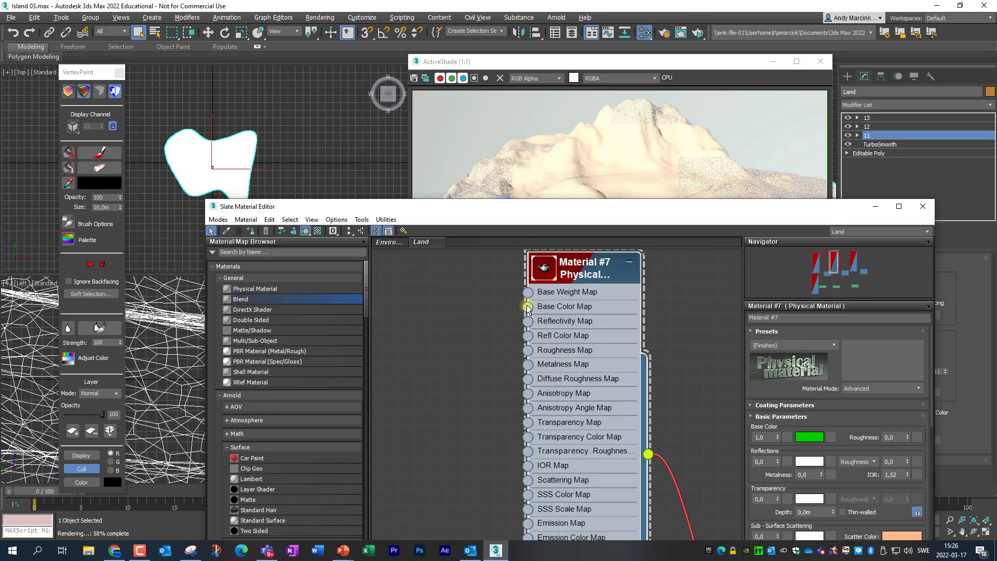
drag(443, 290, 443, 290)
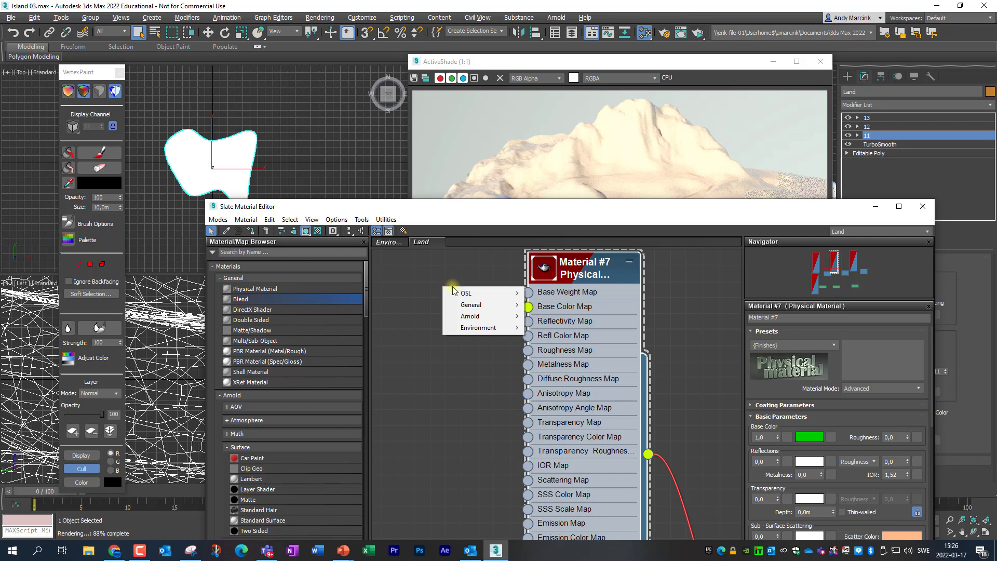
mouse_move(475, 306)
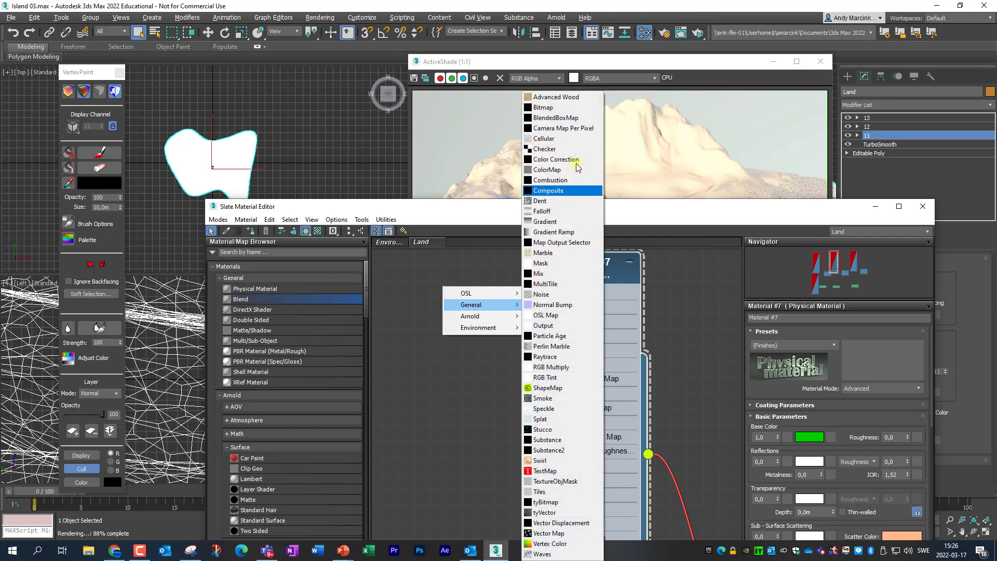
click(571, 108)
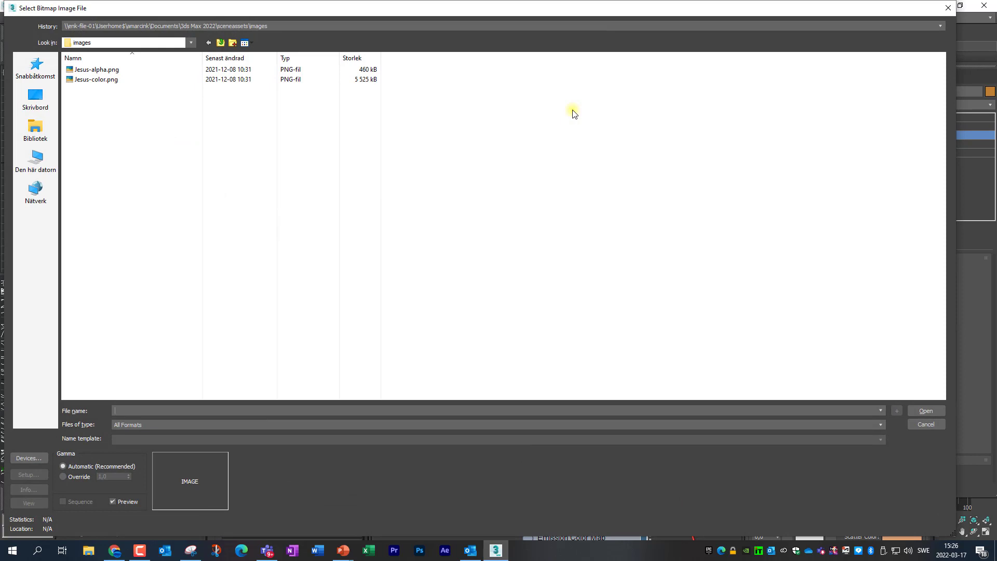
Browse for the bitmap to the TEXTURES folder on drive G: under Arbetsyta, Gymnasiet_Teknik, Elev, Resurs
click(40, 158)
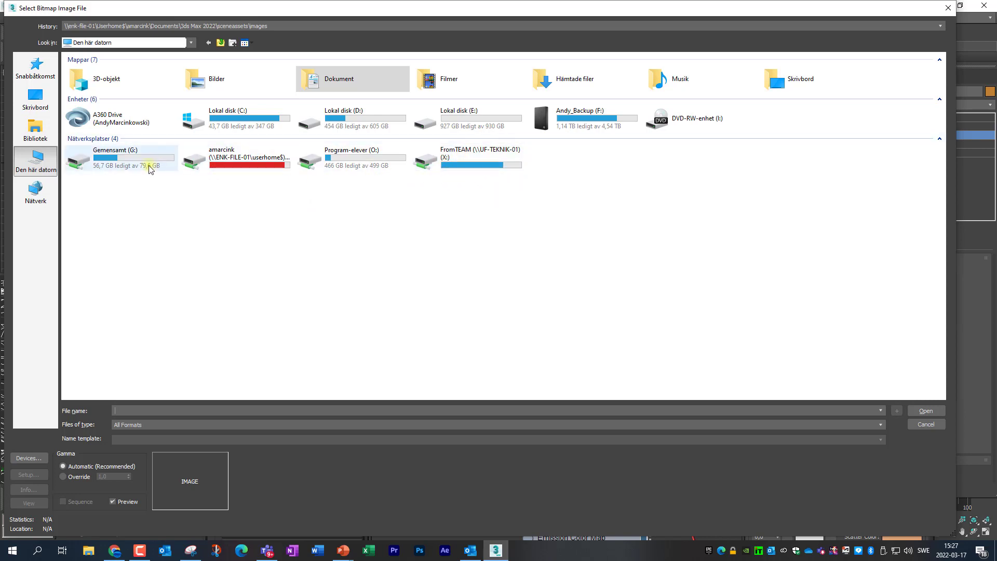
double_click(117, 159)
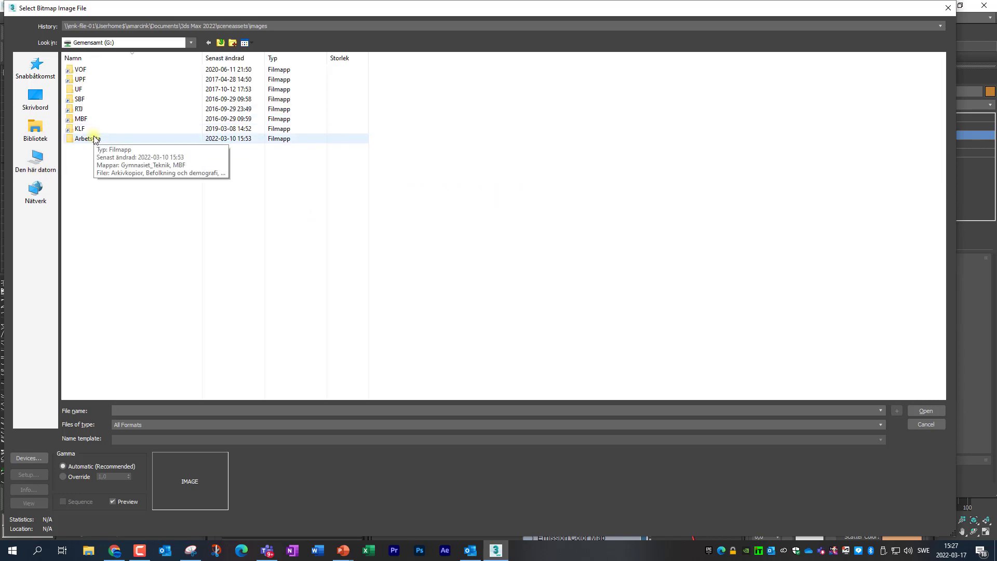
double_click(87, 139)
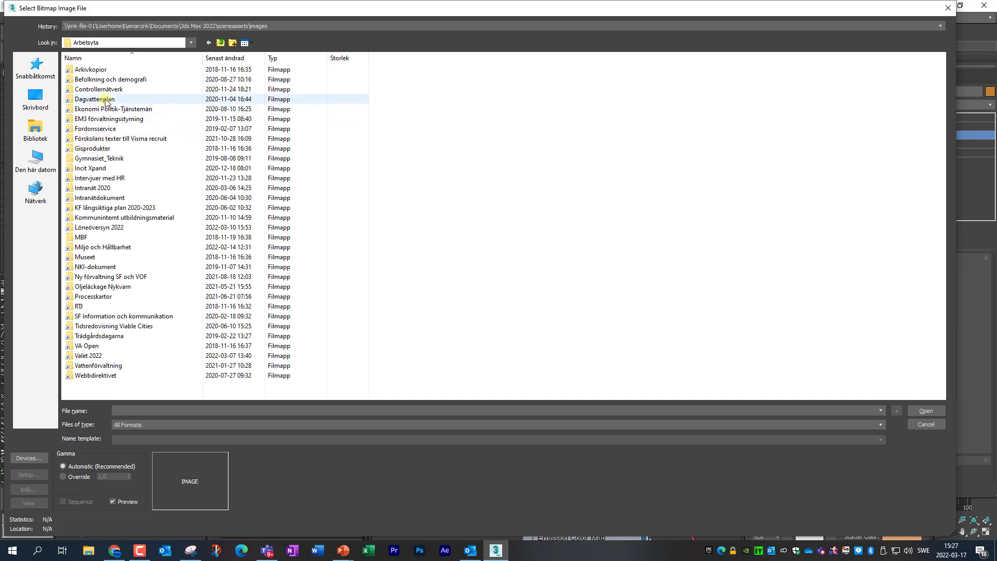
double_click(97, 158)
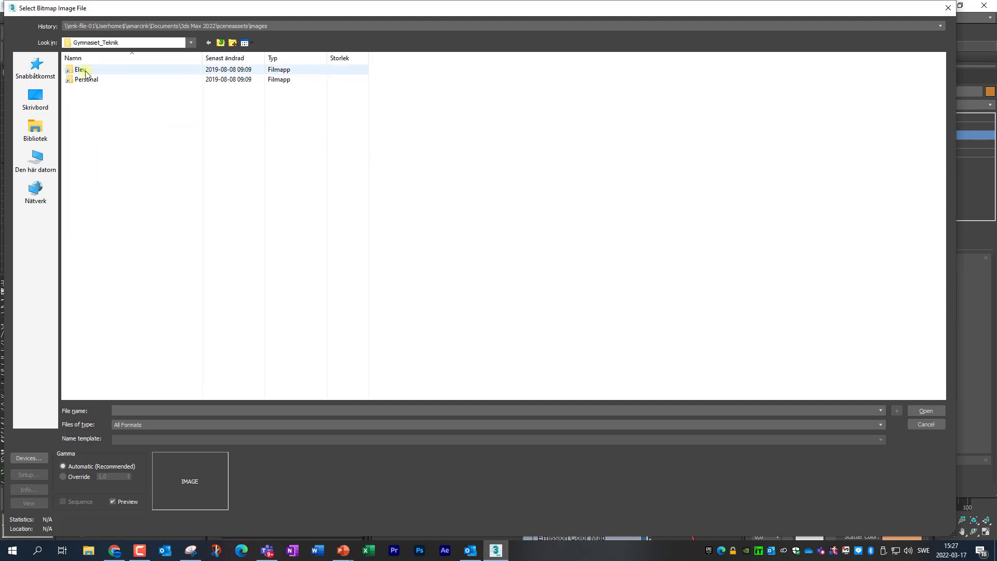
double_click(84, 70)
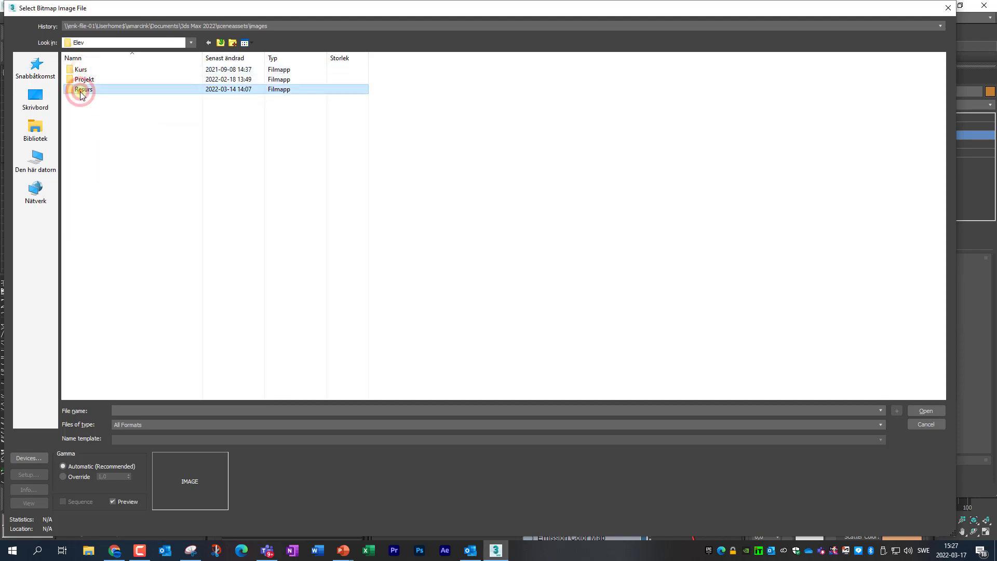
double_click(80, 90)
double_click(97, 276)
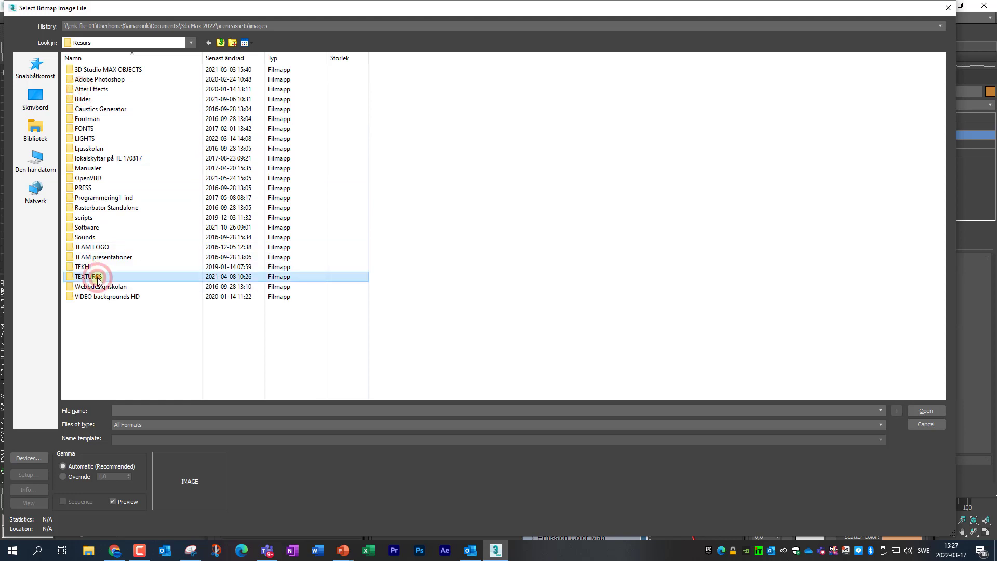
Load Sitework.Planting.Grass.Short.jpg from the ARCHITECTS\ArchiMat_ver6 texture folder as the green material's base color bitmap
double_click(100, 70)
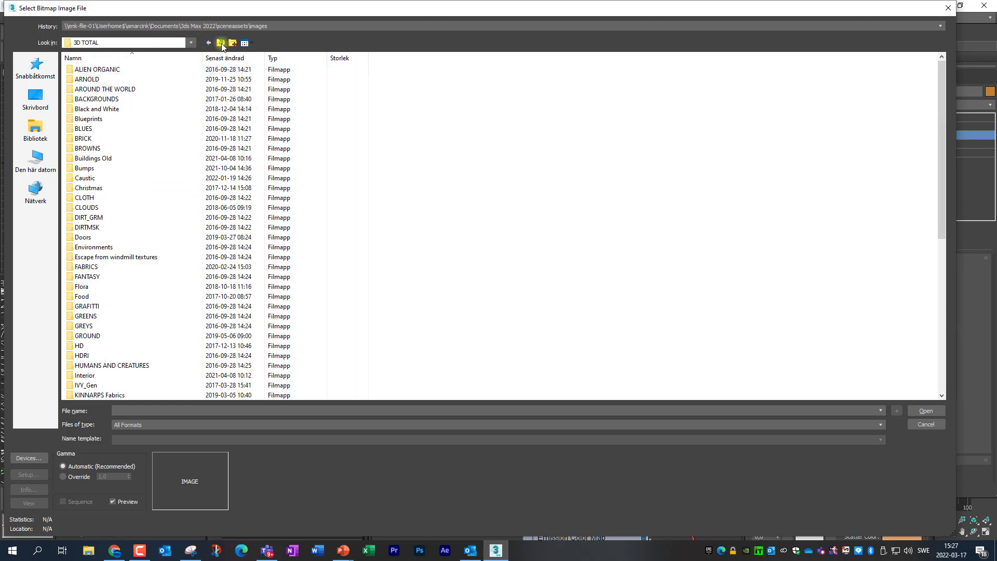
click(221, 44)
double_click(99, 79)
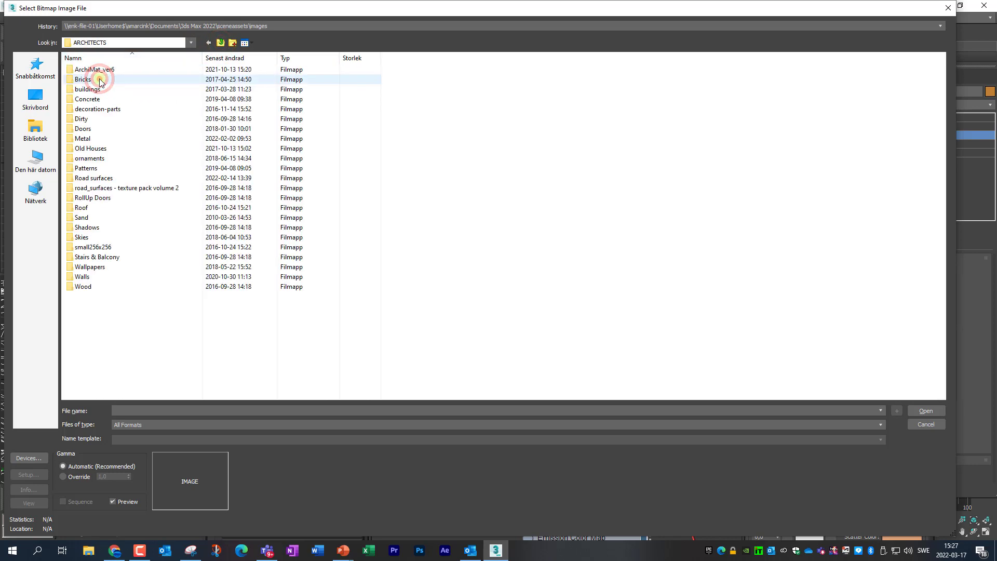
double_click(94, 70)
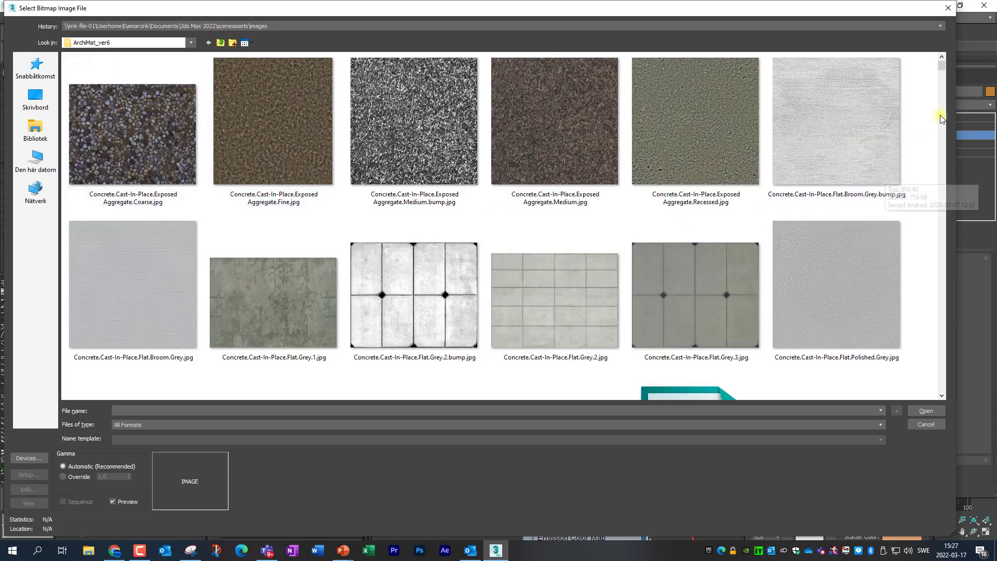
drag(940, 70, 921, 308)
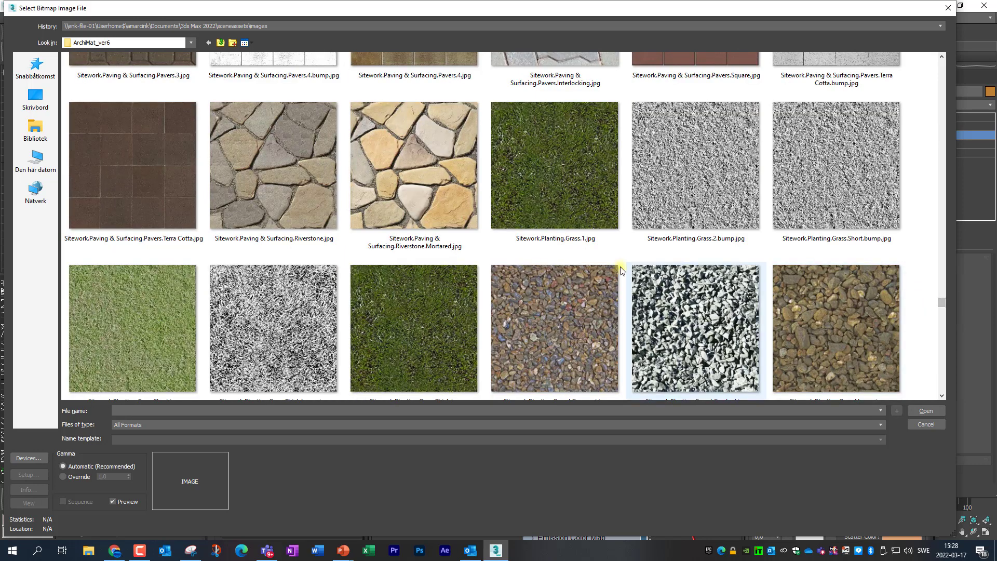
click(159, 307)
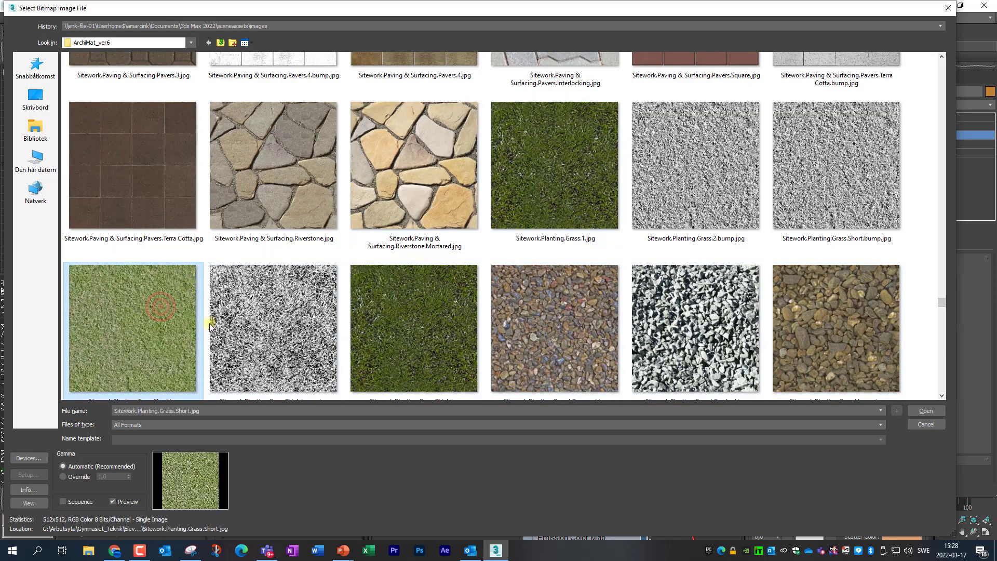
click(924, 408)
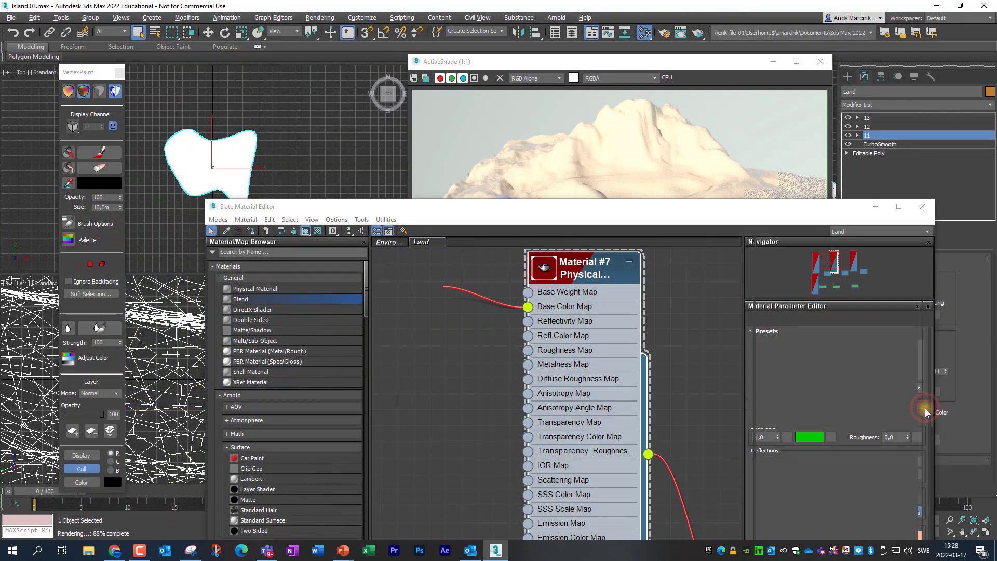
Arrange the ActiveShade and Slate Material Editor windows and examine the grass texture's scale close up on the painted strip
drag(625, 62, 668, 45)
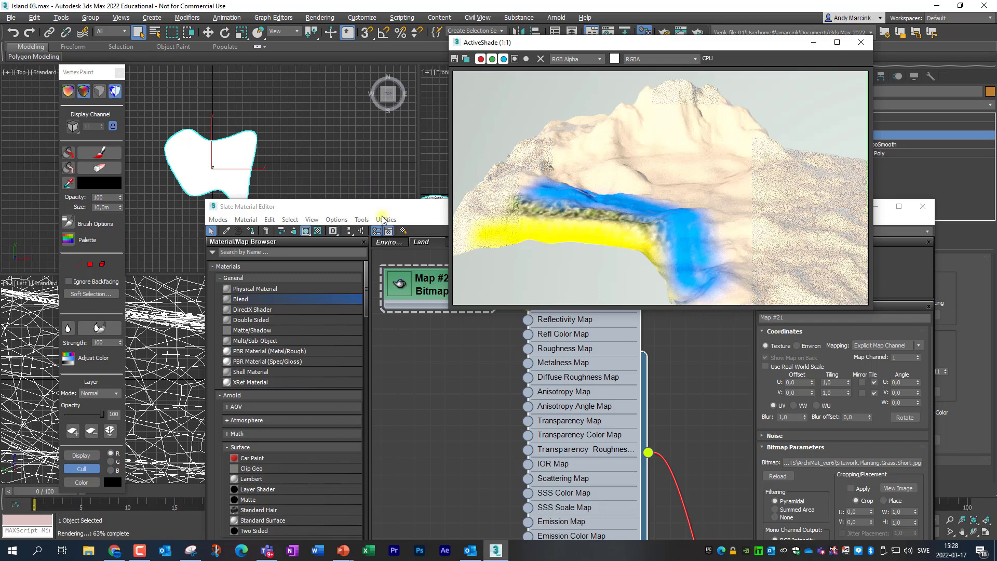
drag(365, 214, 27, 148)
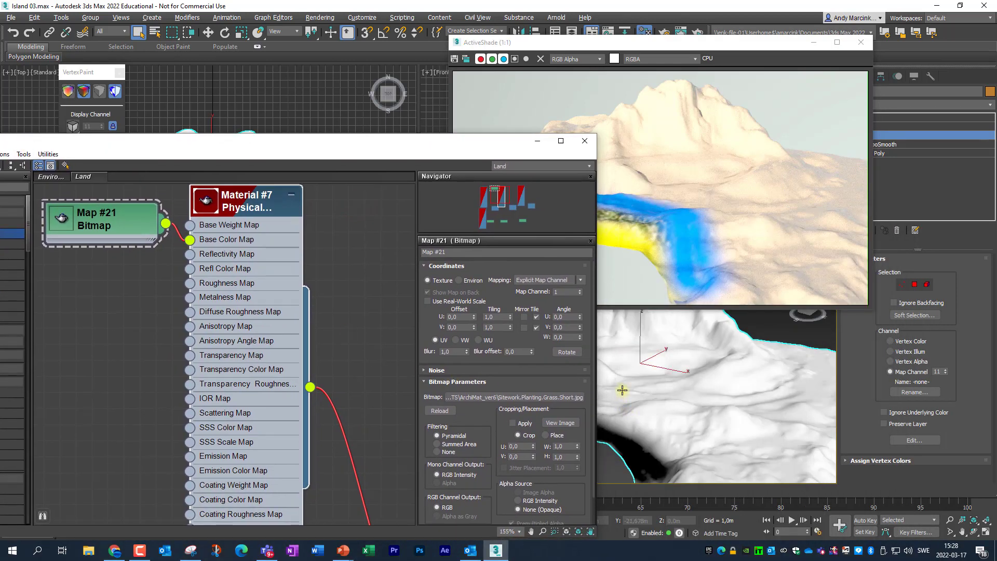
scroll(623, 390, up, 6)
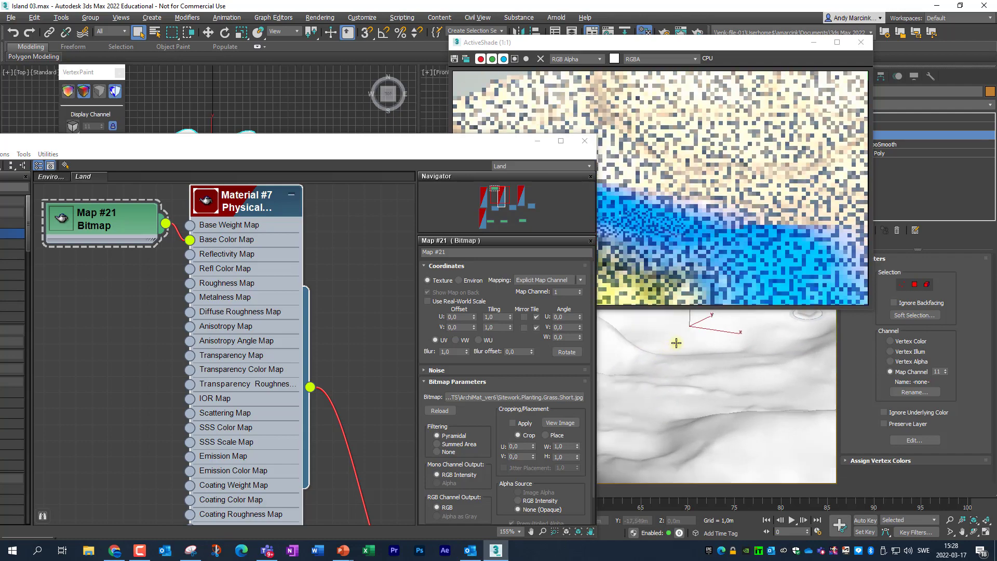
middle_drag(677, 342, 796, 321)
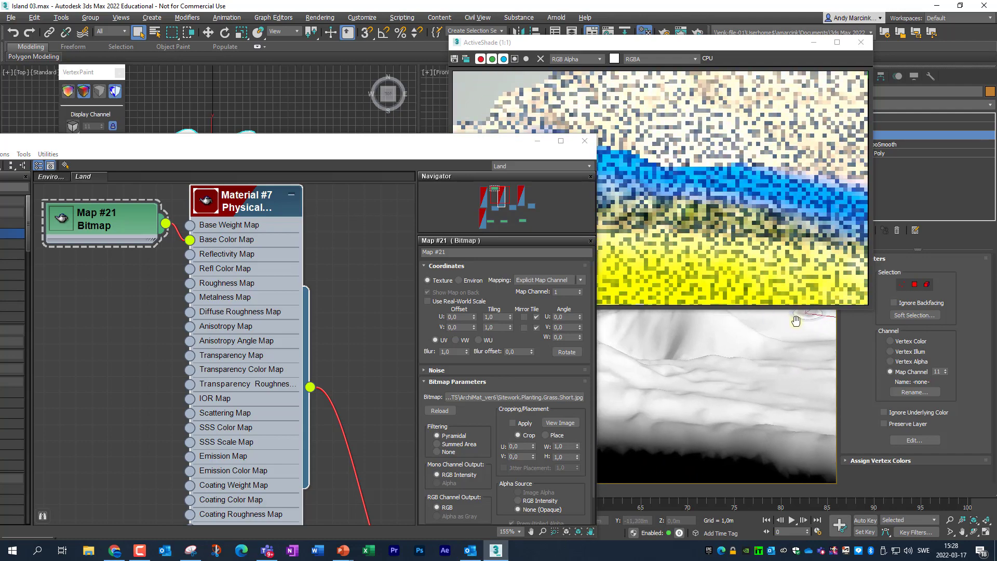
scroll(693, 368, up, 4)
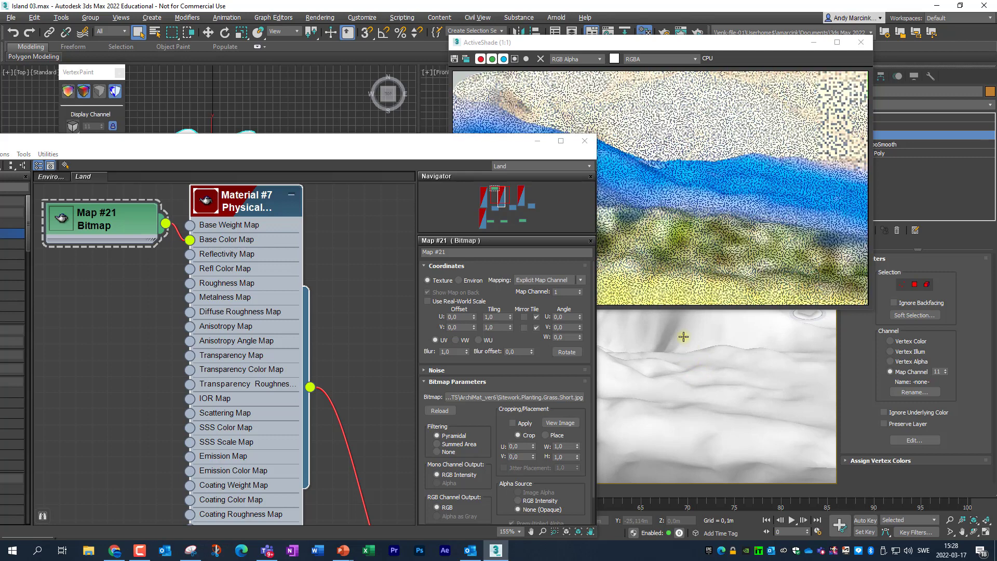
drag(467, 141, 452, 308)
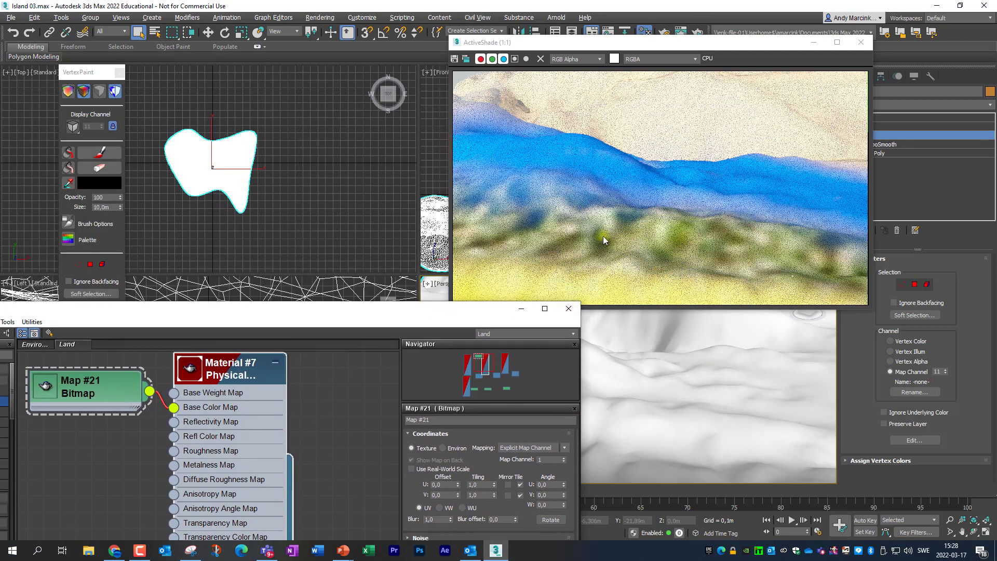
Open the grass bitmap's parameters, view its source image, and close the image preview
click(94, 394)
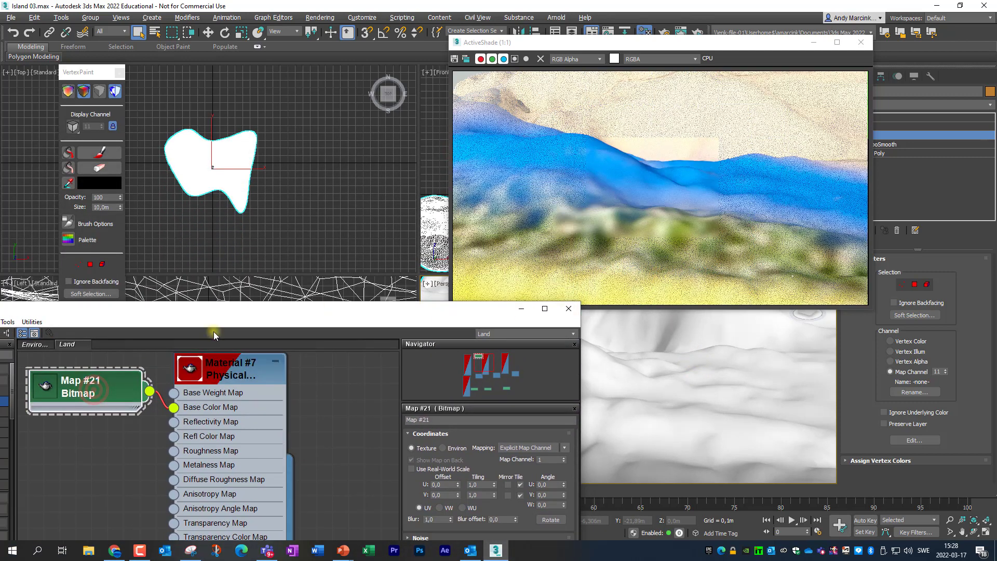
drag(220, 318, 187, 161)
click(512, 434)
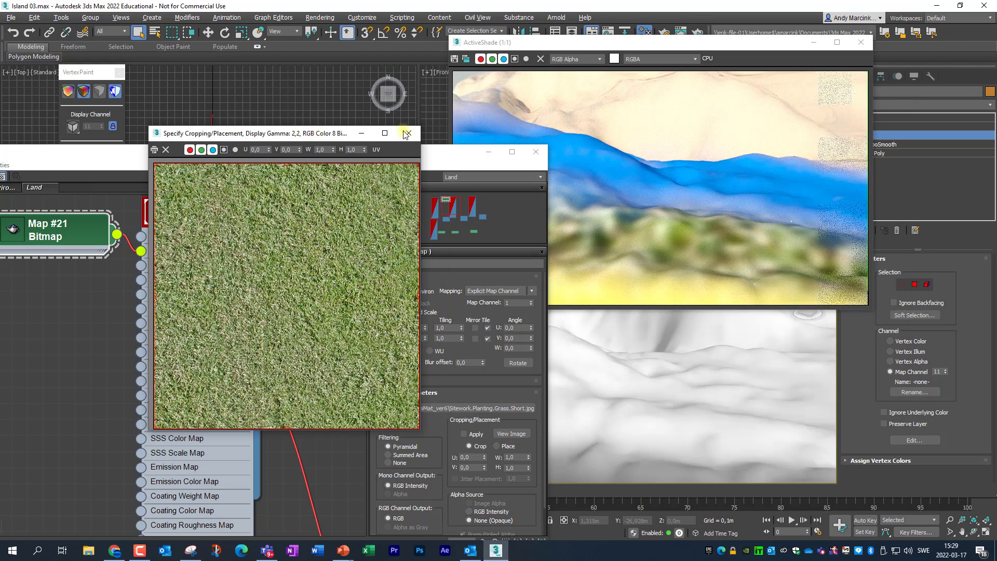
click(408, 134)
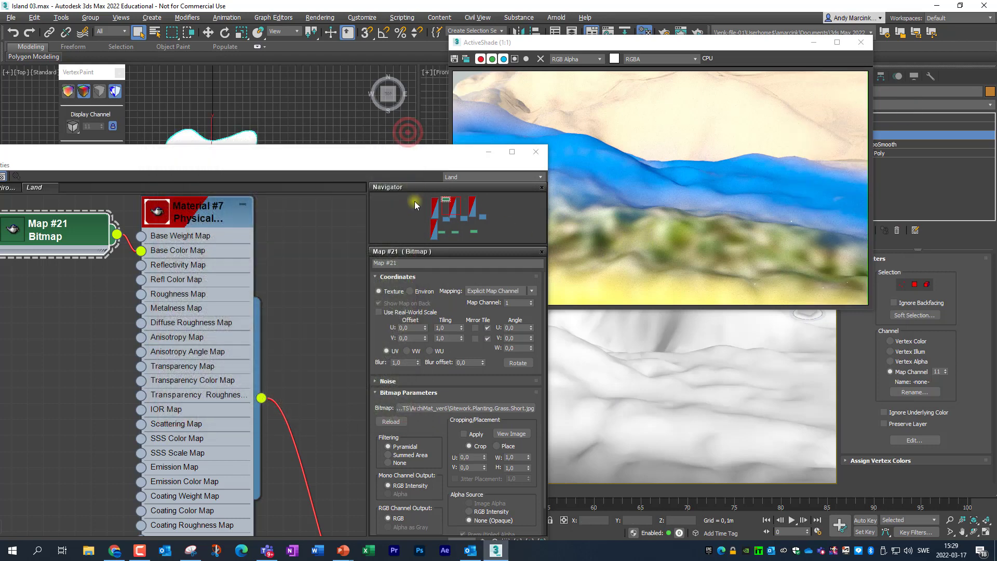
Set the grass bitmap's U and V tiling to 20
double_click(449, 327)
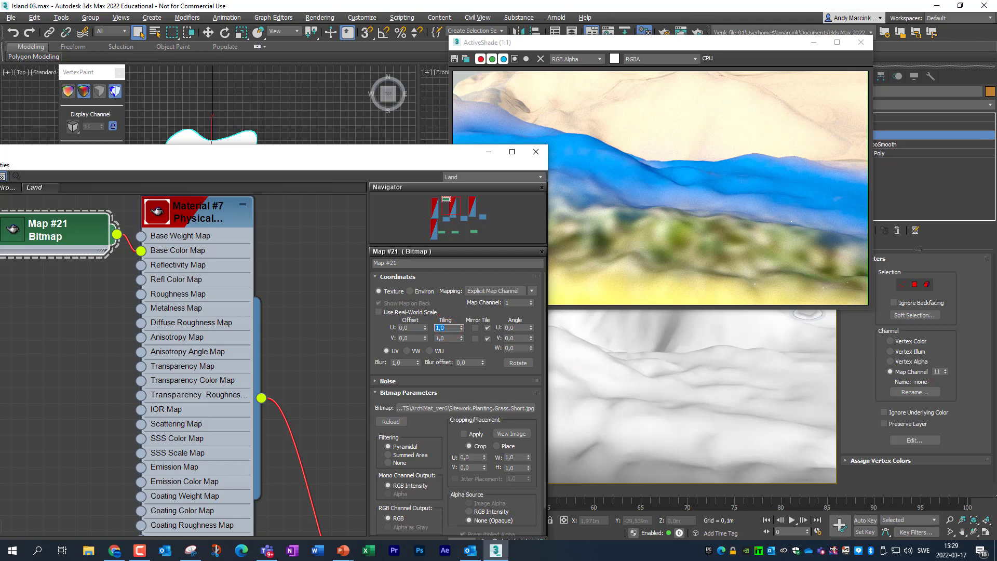
text(20)
key(Tab)
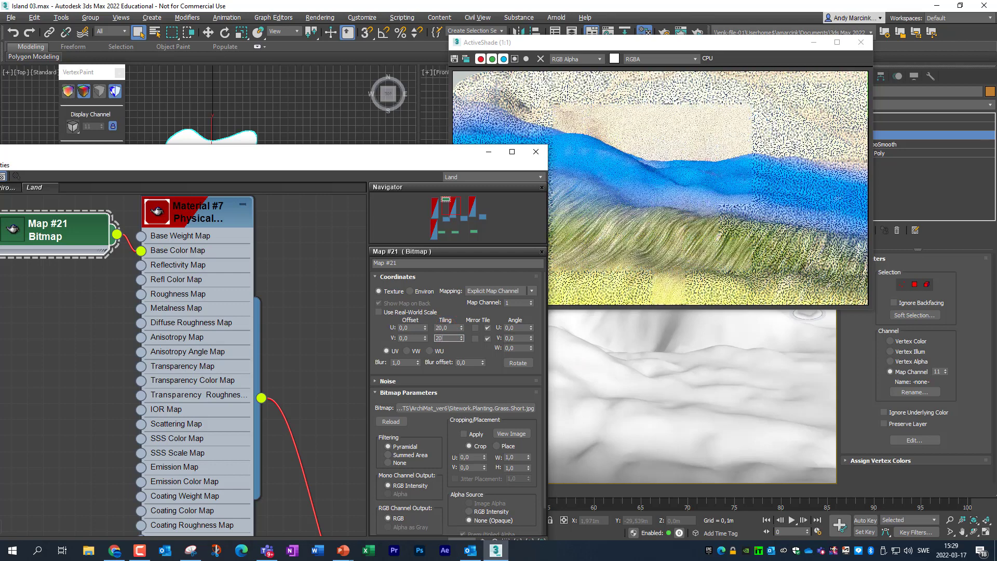
text(20)
key(Tab)
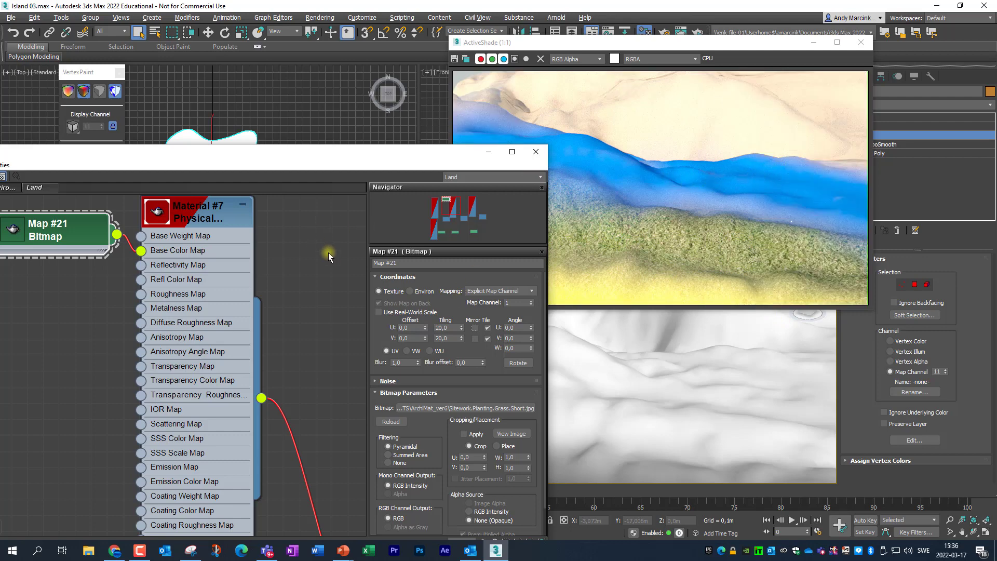
Create a Bitmap map from the Base Color Map input of the blue physical material
middle_drag(328, 253, 193, 310)
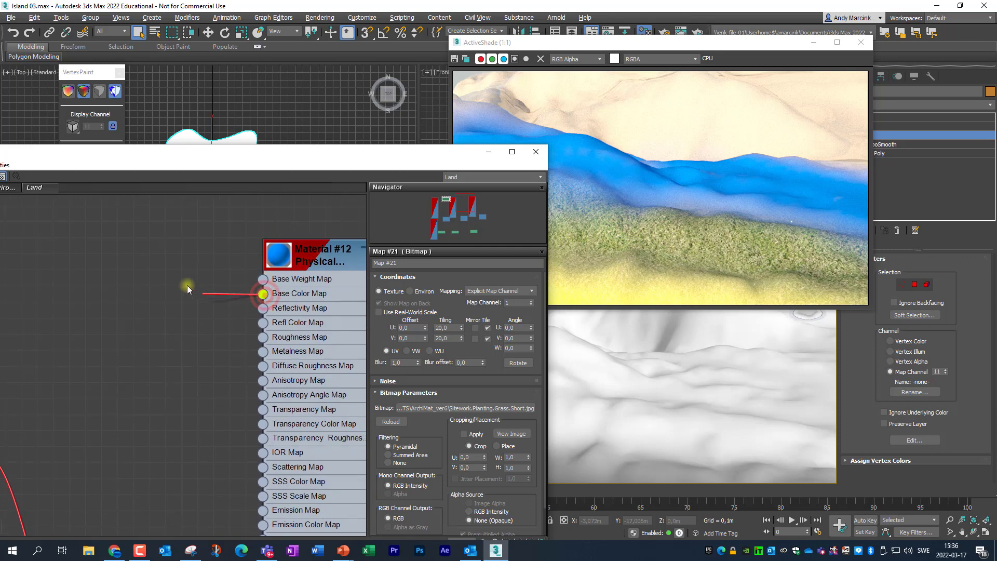
drag(188, 289, 174, 271)
mouse_move(205, 284)
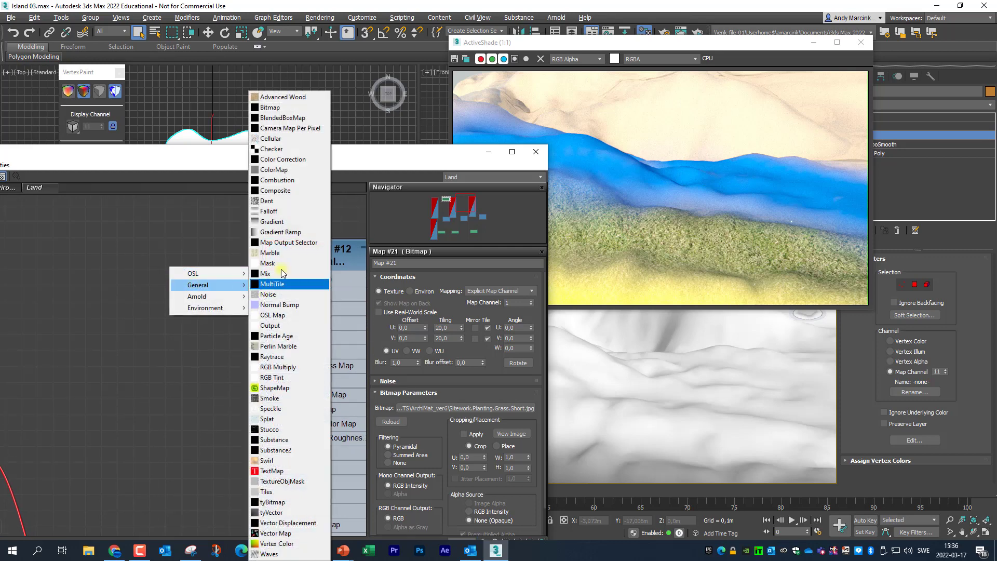
click(286, 109)
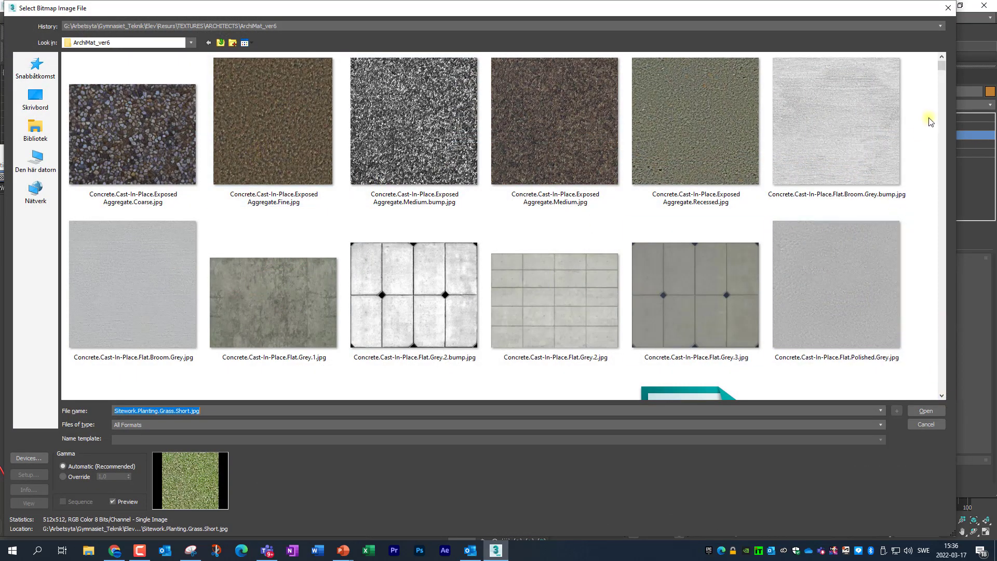
Browse for the blue material's bitmap to the STONE folder inside TEXTURES\3D TOTAL
drag(943, 64, 926, 253)
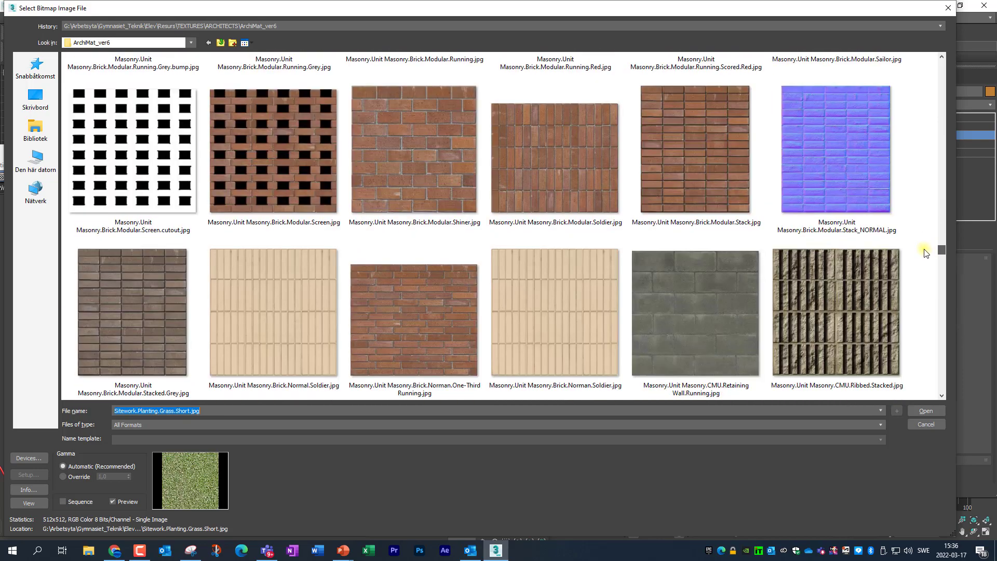
click(223, 46)
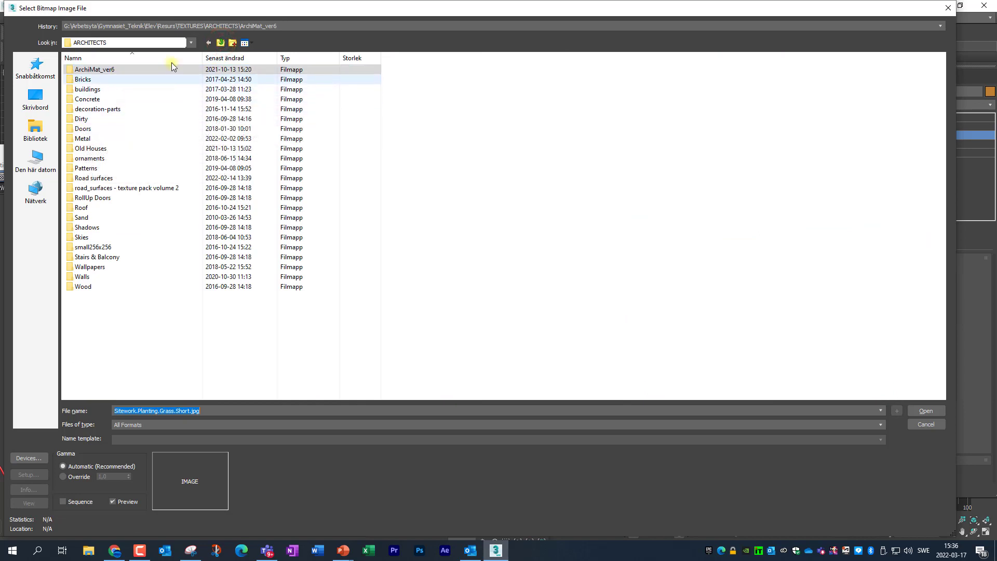
click(220, 44)
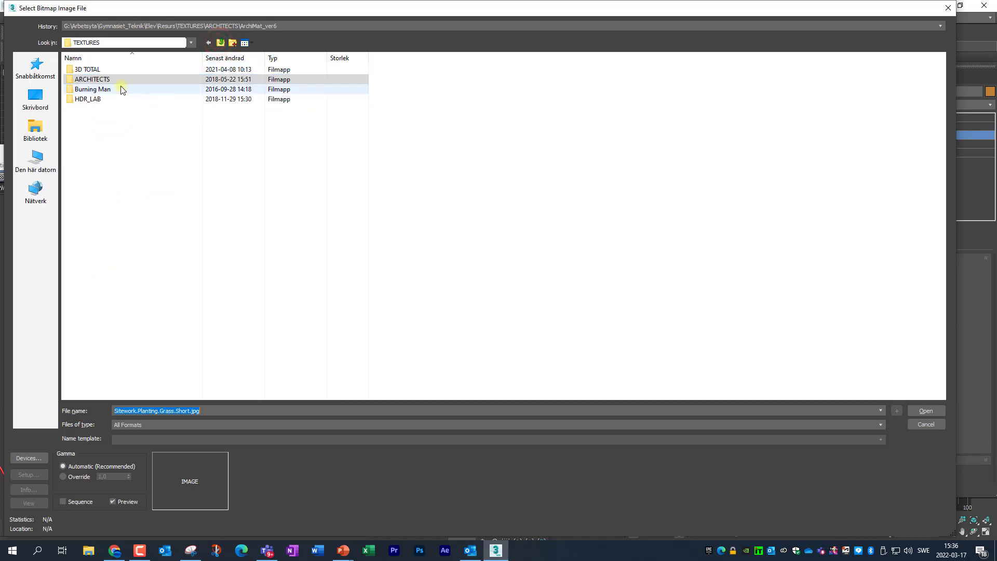
double_click(86, 69)
scroll(167, 156, down, 9)
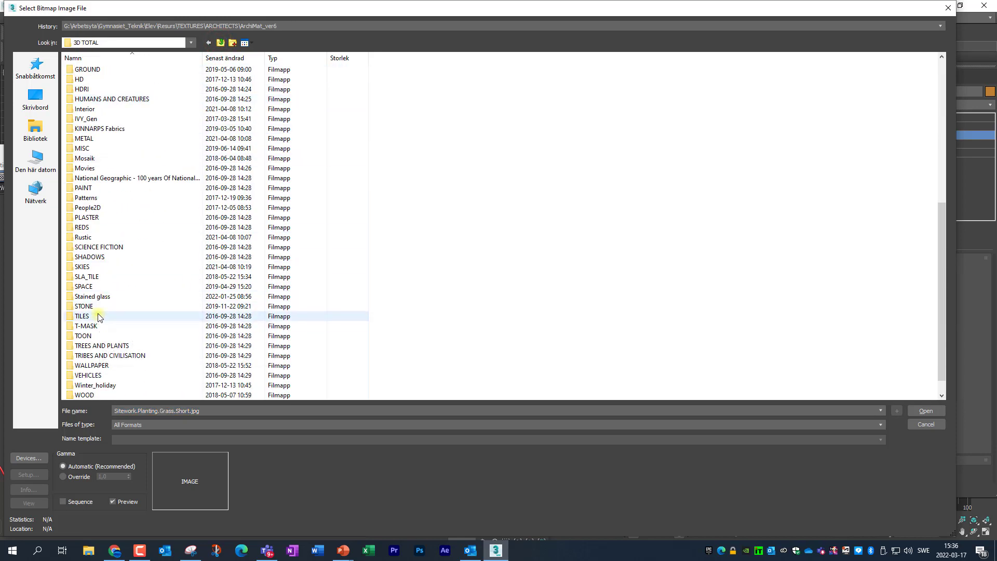
double_click(85, 306)
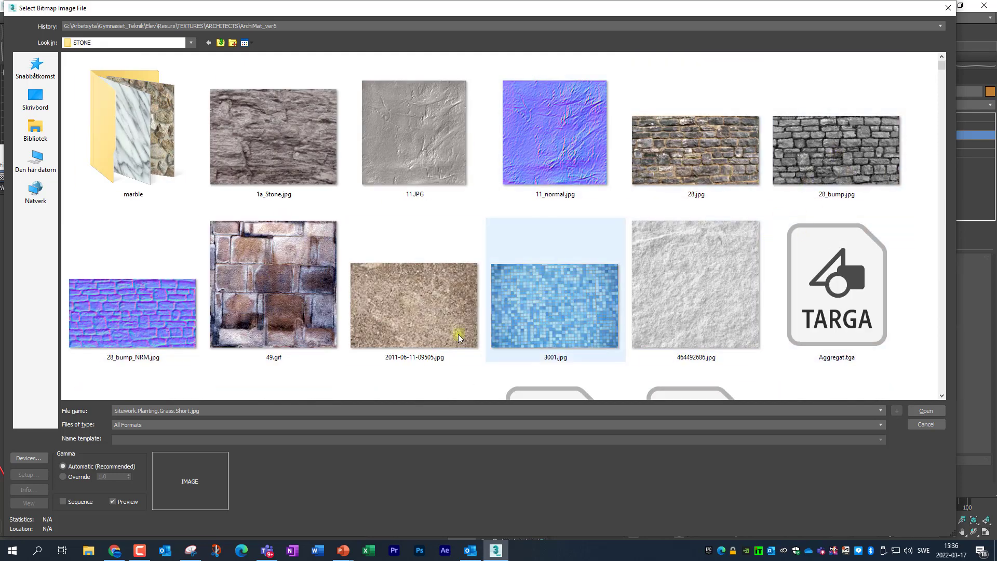
Preview 2011-06-11-09505.jpg at larger size and load it as the blue material's base color bitmap
click(423, 326)
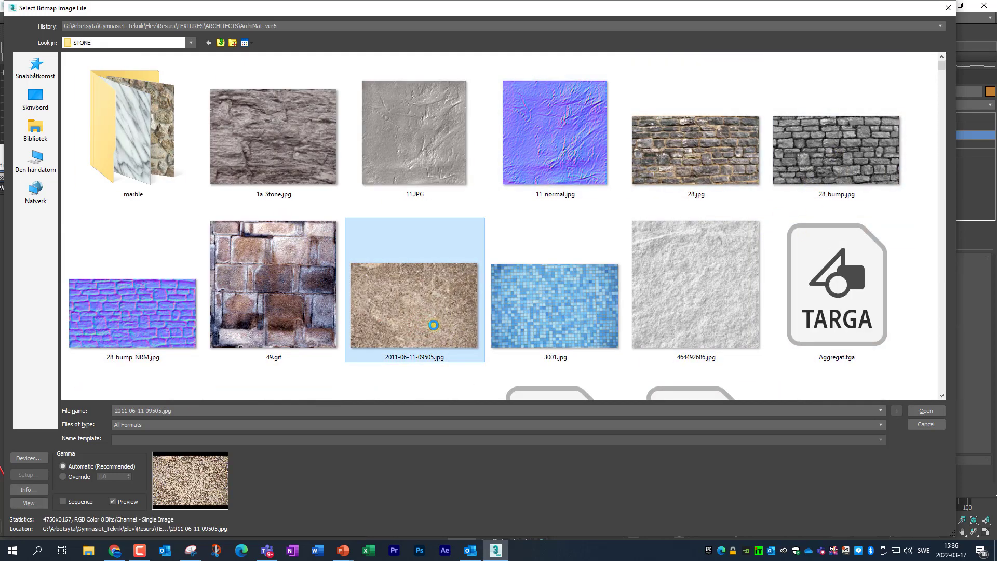
click(32, 506)
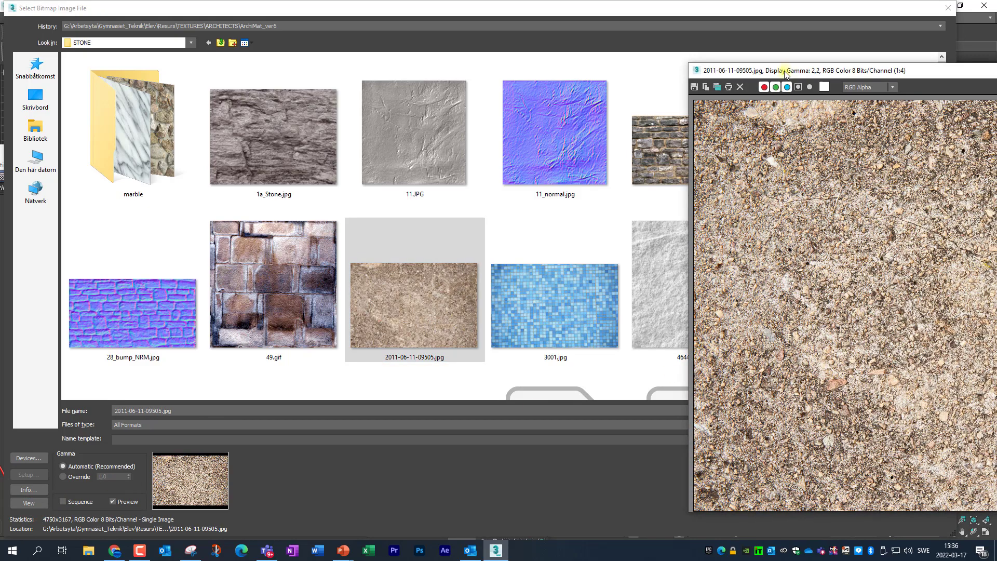
drag(785, 74, 300, 71)
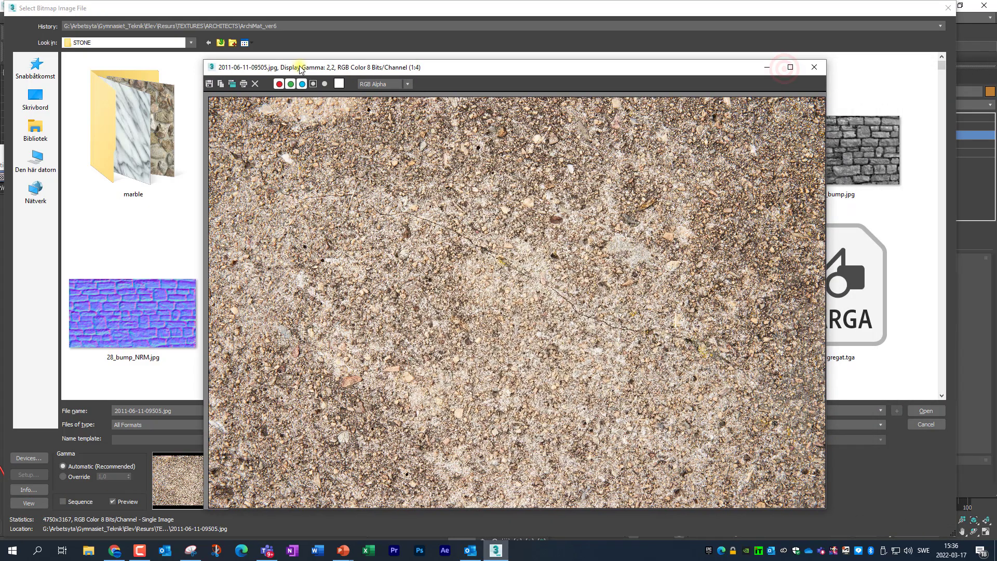
click(817, 68)
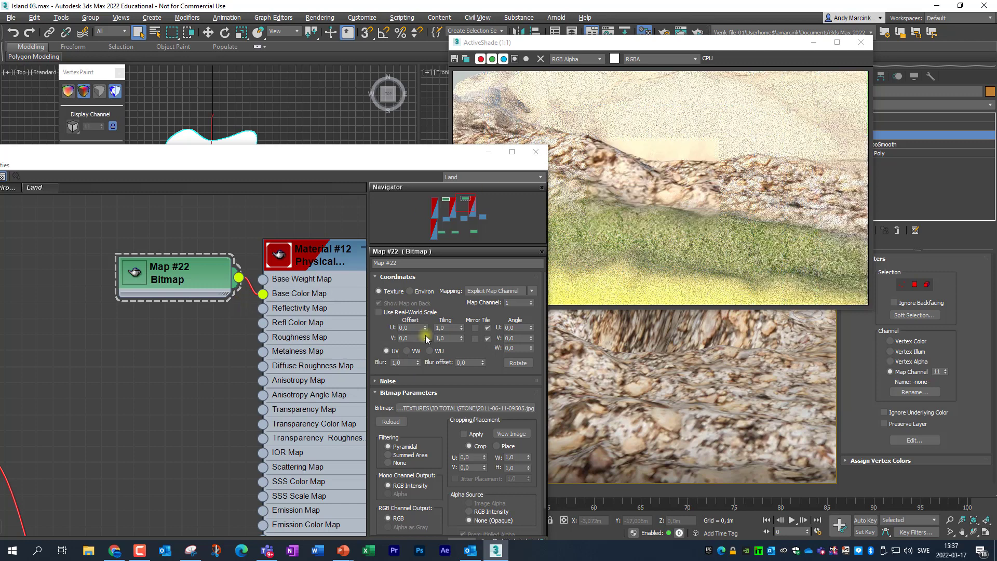
Set the stone bitmap's U and V tiling to 20
click(452, 328)
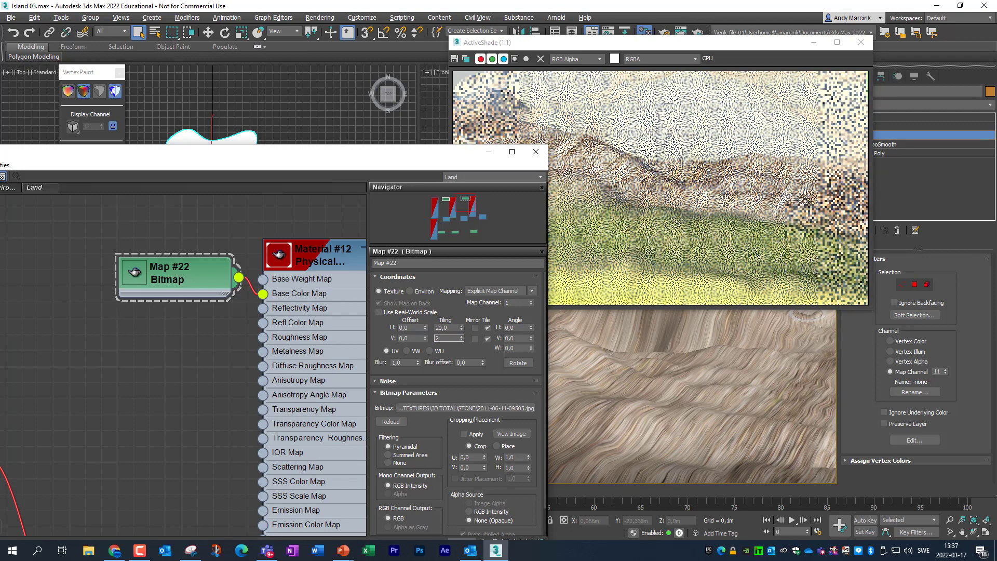
text(20)
key(Return)
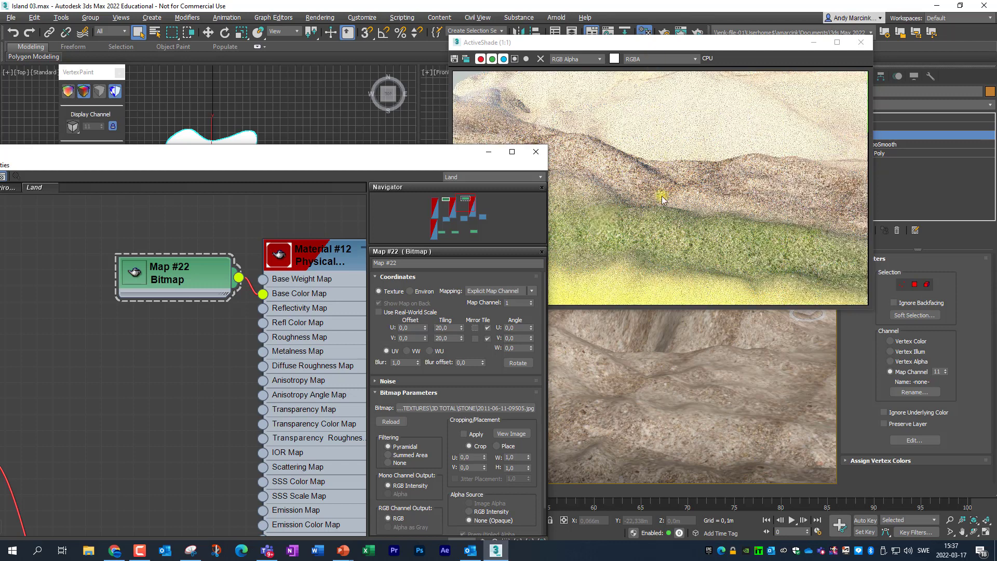
Move the Slate Material Editor and ActiveShade windows apart and examine the stone and grass strips along the shore
drag(460, 153, 337, 119)
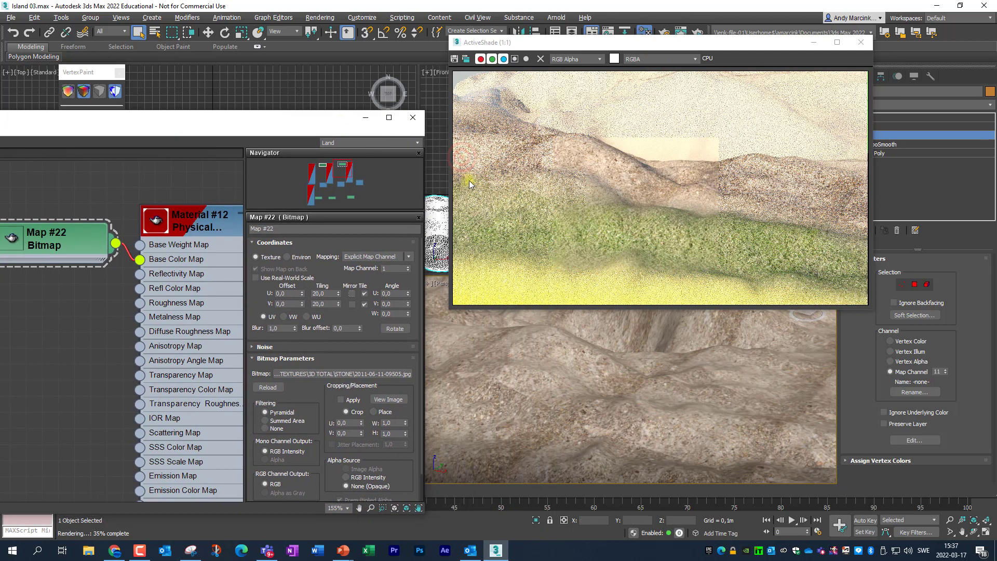
middle_drag(569, 355, 643, 396)
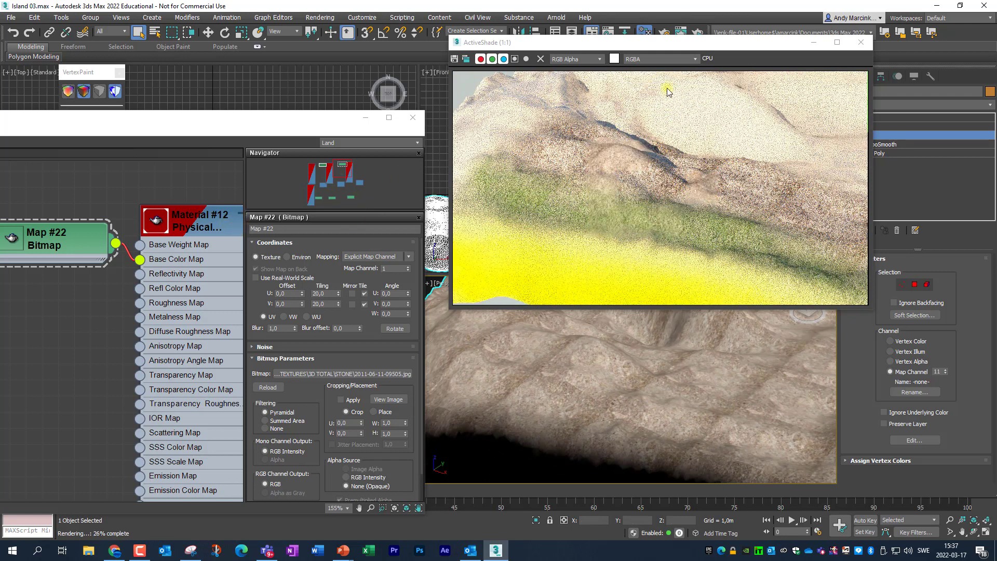
drag(662, 45, 713, 19)
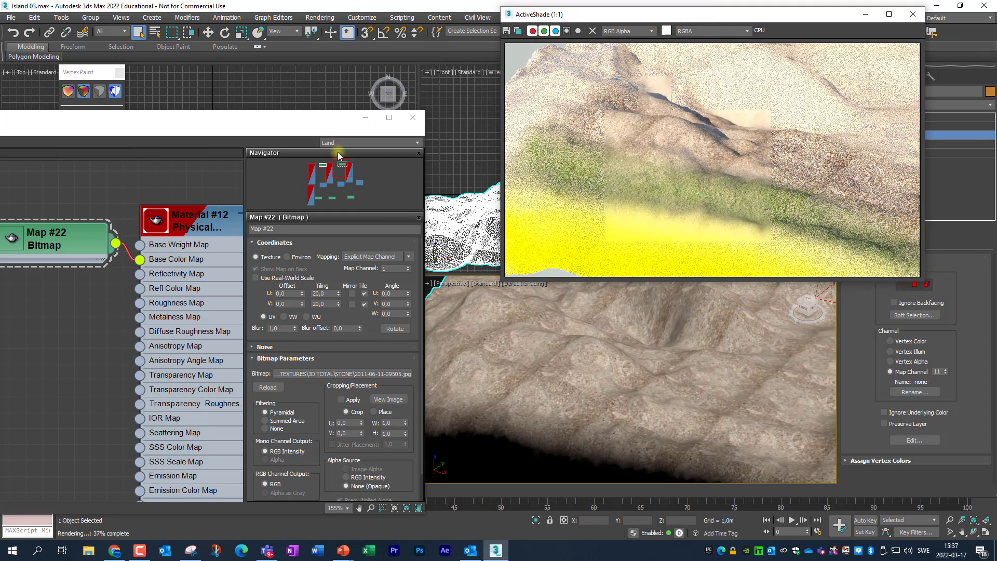
Examine the layer materials, Blend nodes and Vertex Color masks in the Land node graph, and compare them with the ActiveShade render
drag(290, 128, 808, 193)
scroll(520, 390, down, 5)
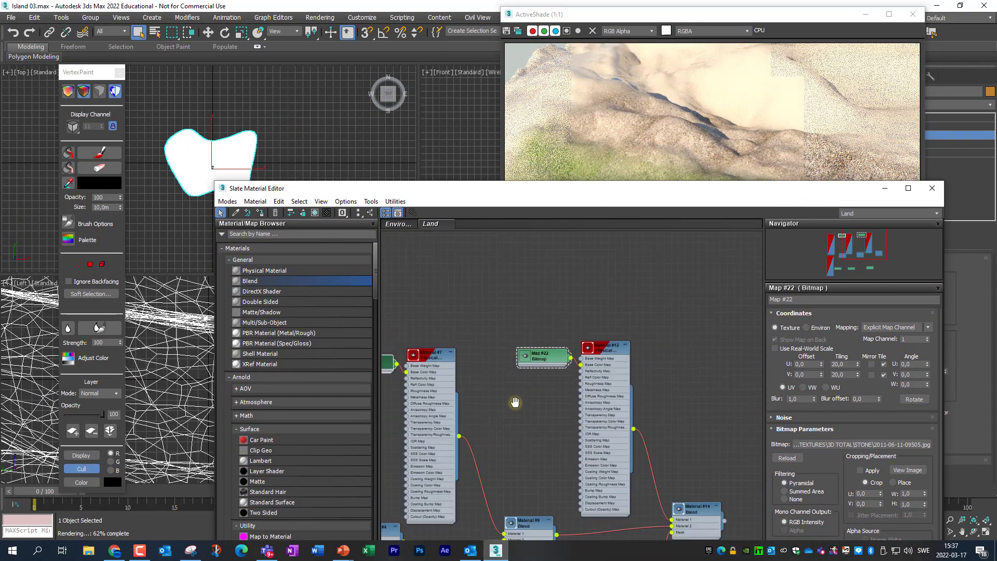
middle_drag(516, 403, 731, 343)
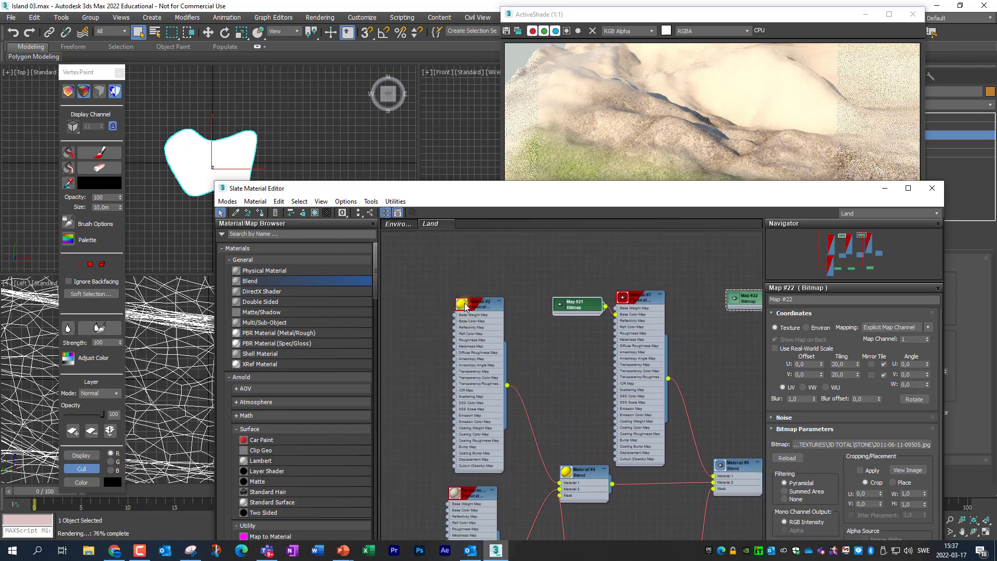
drag(605, 188, 583, 263)
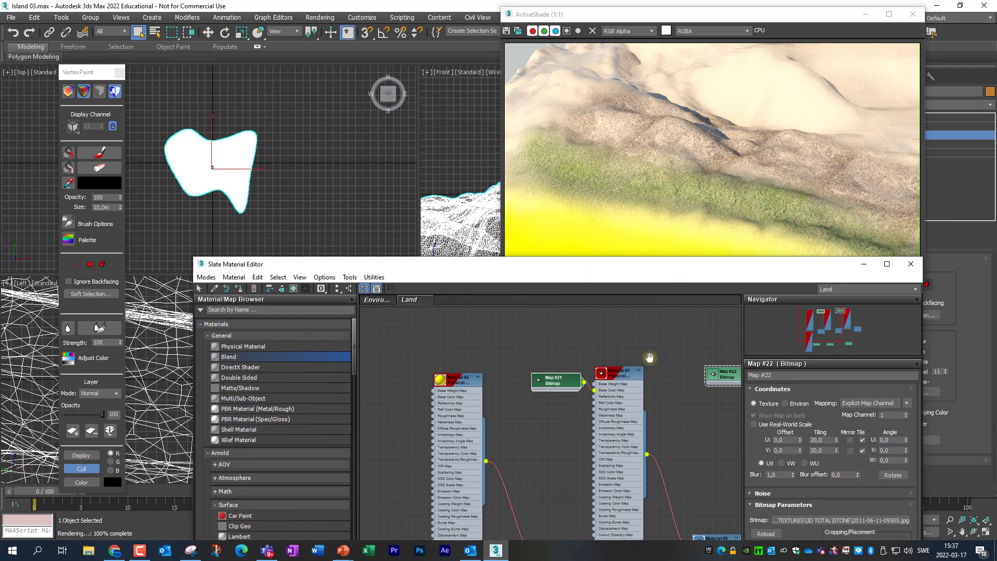
middle_drag(649, 357, 479, 358)
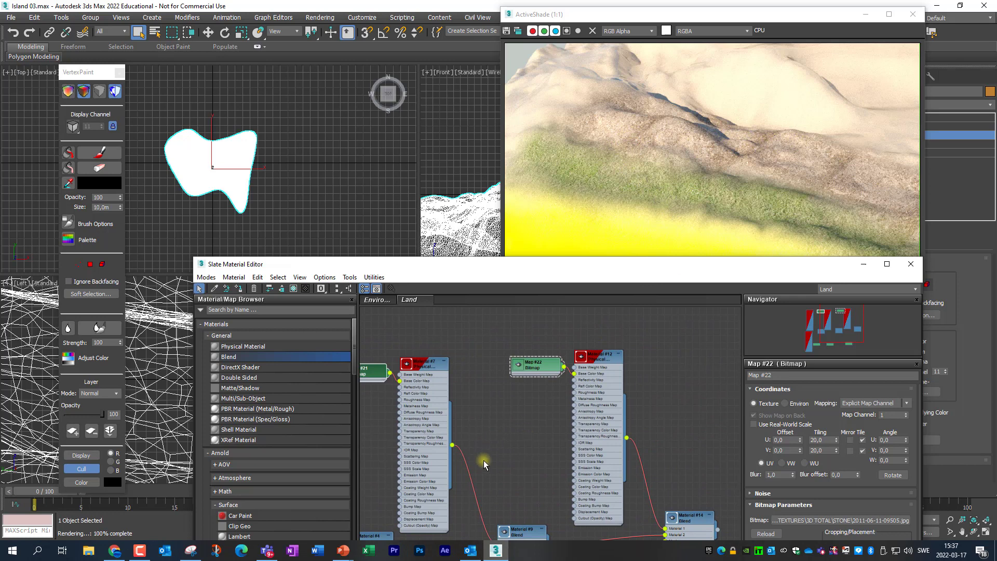
middle_drag(484, 464, 446, 344)
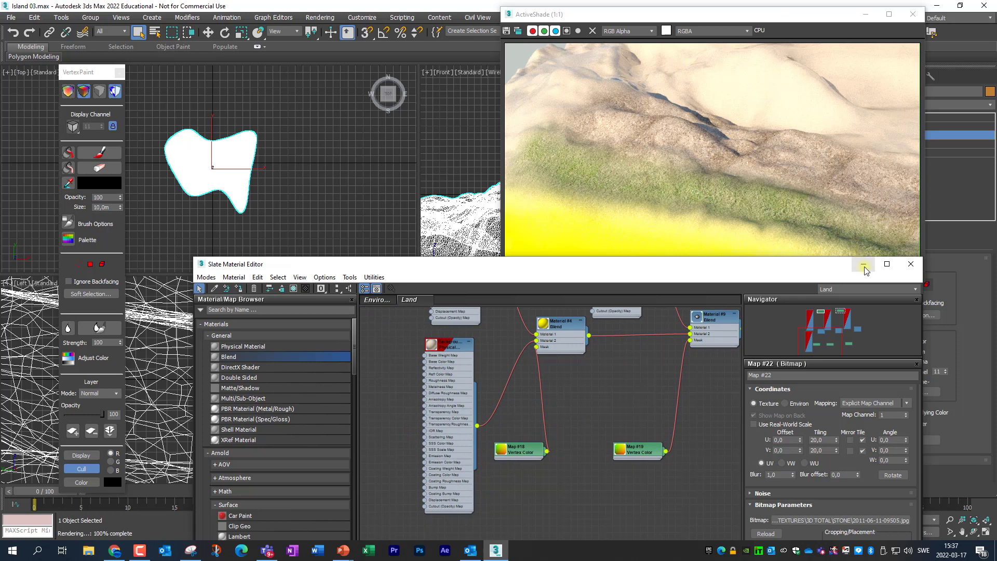
drag(777, 265, 638, 167)
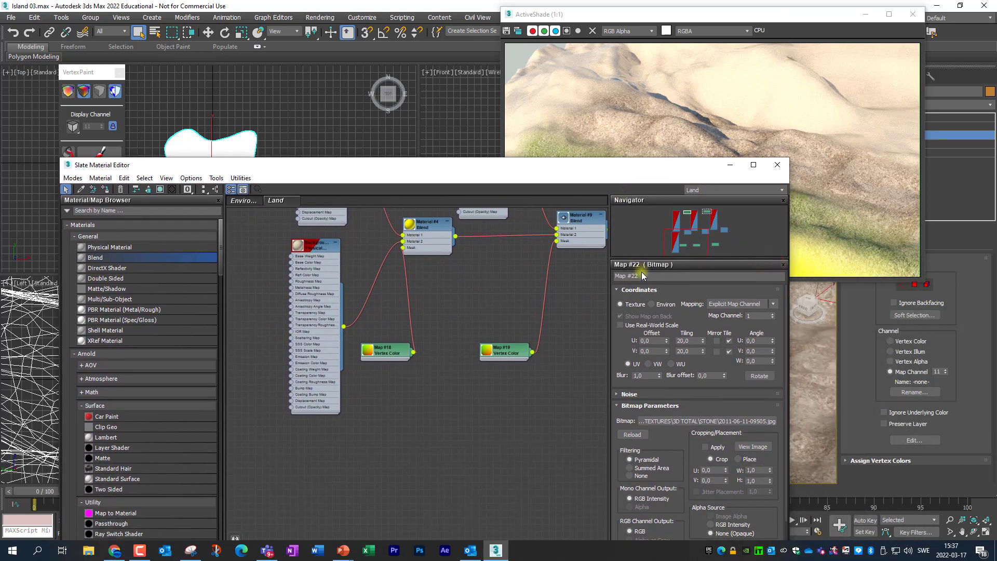
click(778, 165)
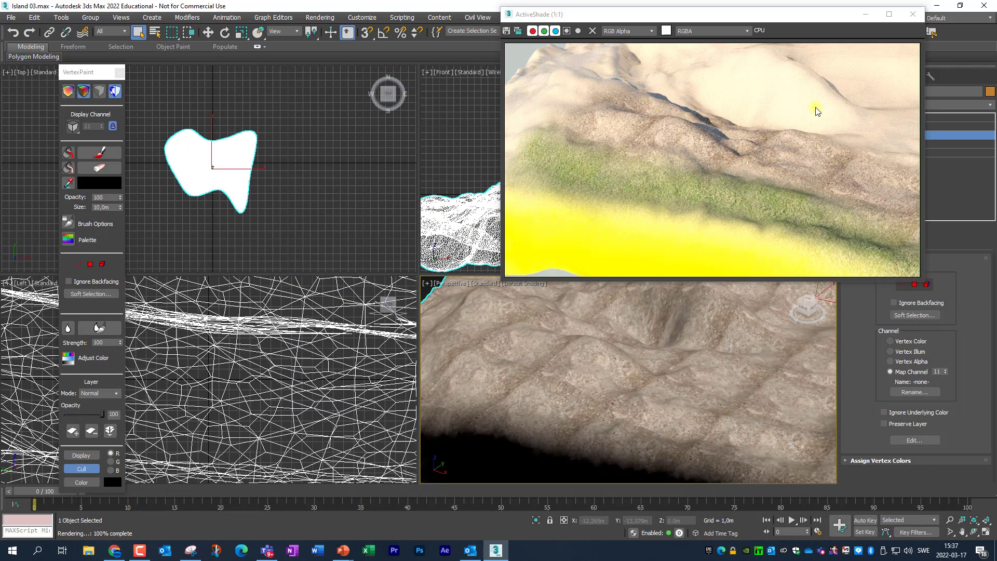
drag(789, 15, 679, 64)
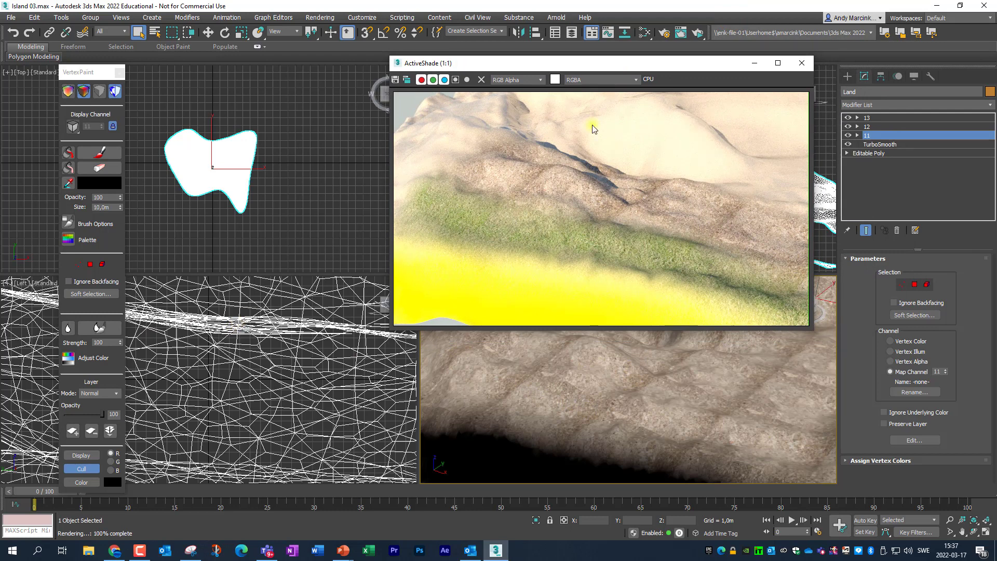
Change the base color of the yellow physical material feeding the first Blend to a pale, slightly darkened sand beige
click(646, 34)
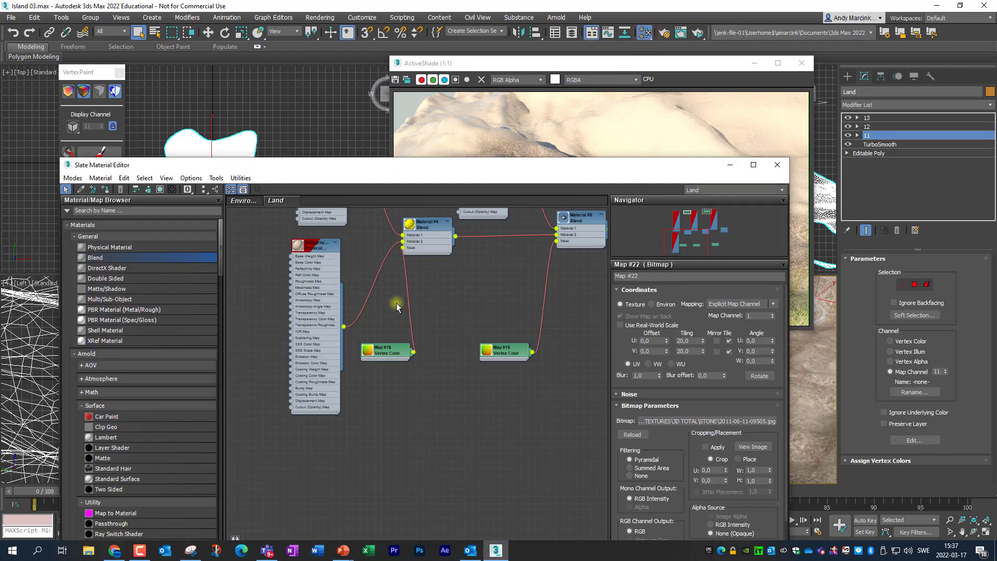
middle_drag(373, 279, 416, 413)
middle_drag(359, 206, 389, 309)
double_click(389, 308)
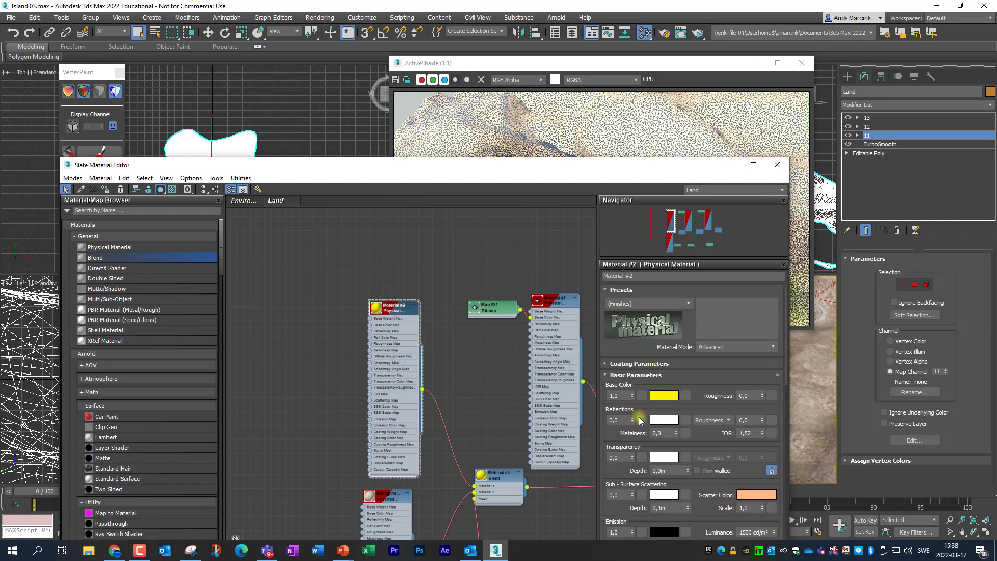
click(664, 395)
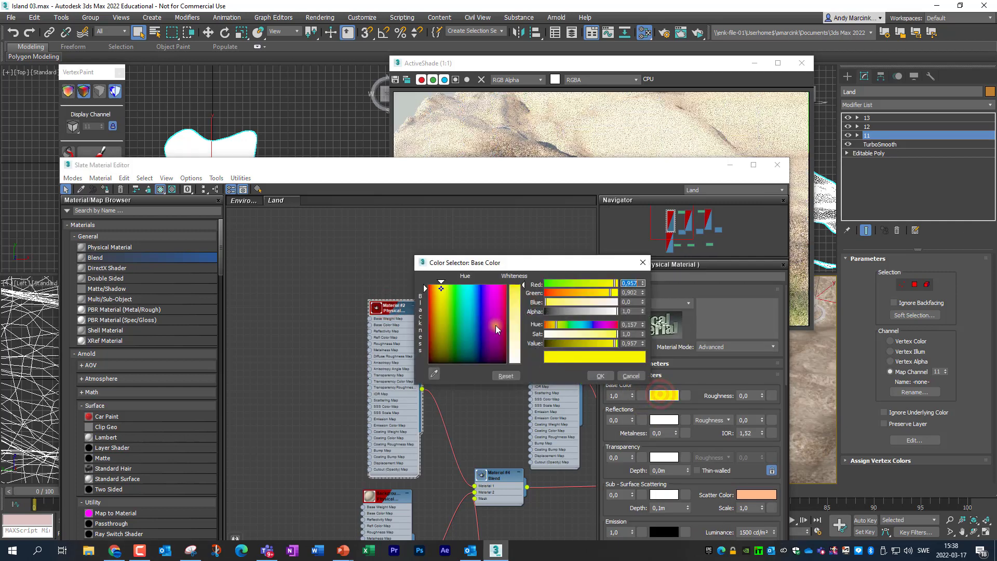
drag(524, 367, 517, 334)
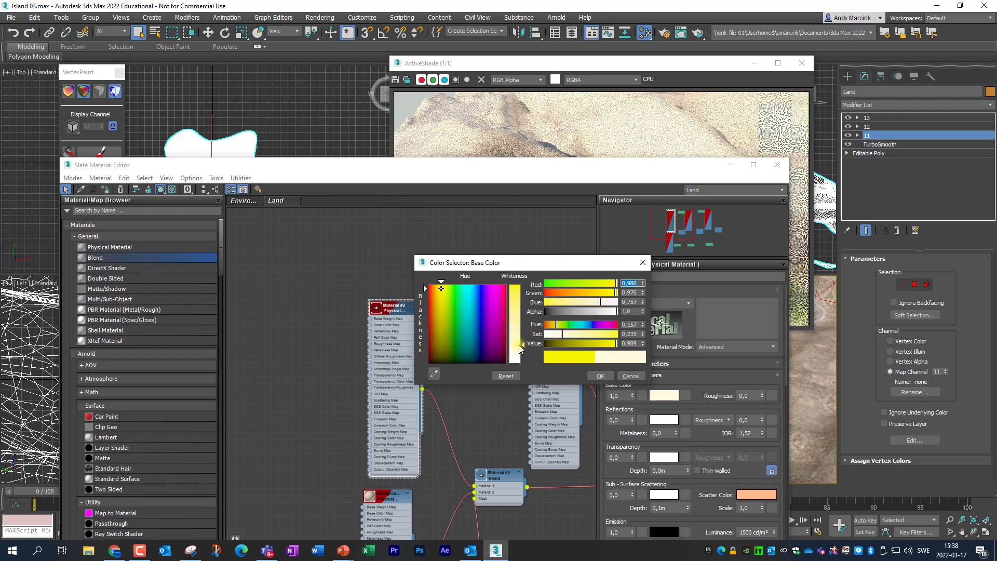
click(601, 375)
drag(593, 344, 579, 344)
click(604, 375)
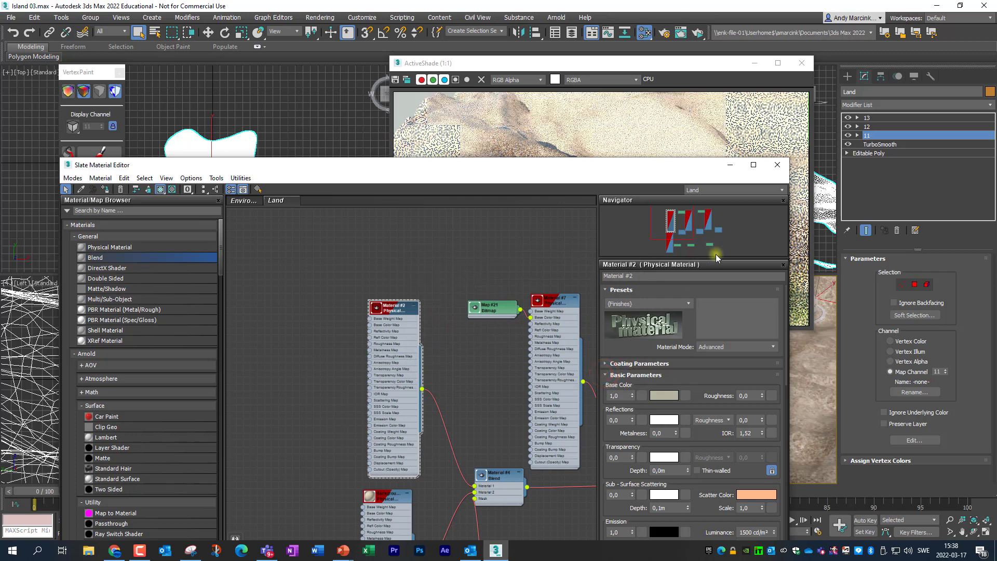
Close the Slate Material Editor and examine the recolored shore in the repositioned ActiveShade window
click(777, 165)
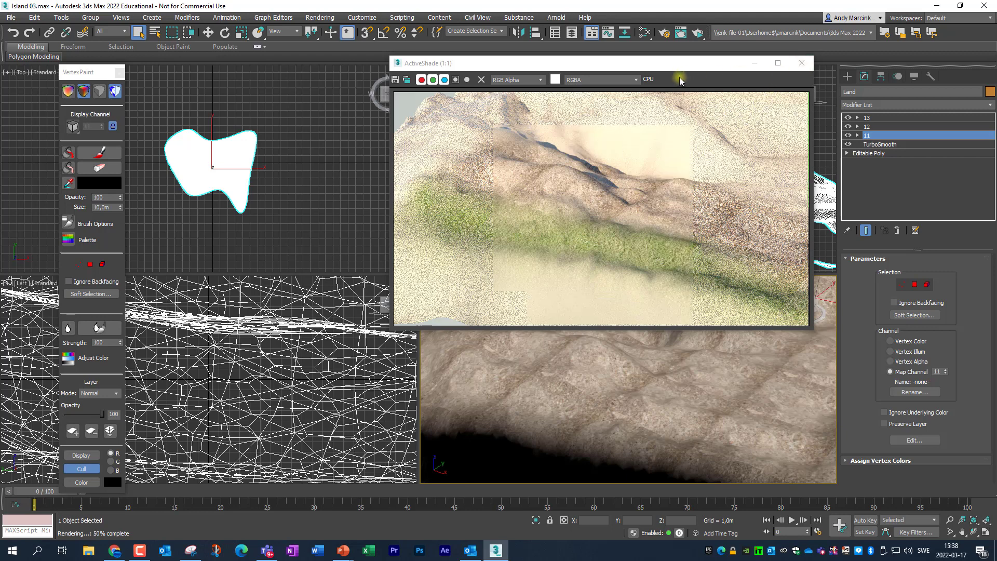
drag(676, 73, 660, 169)
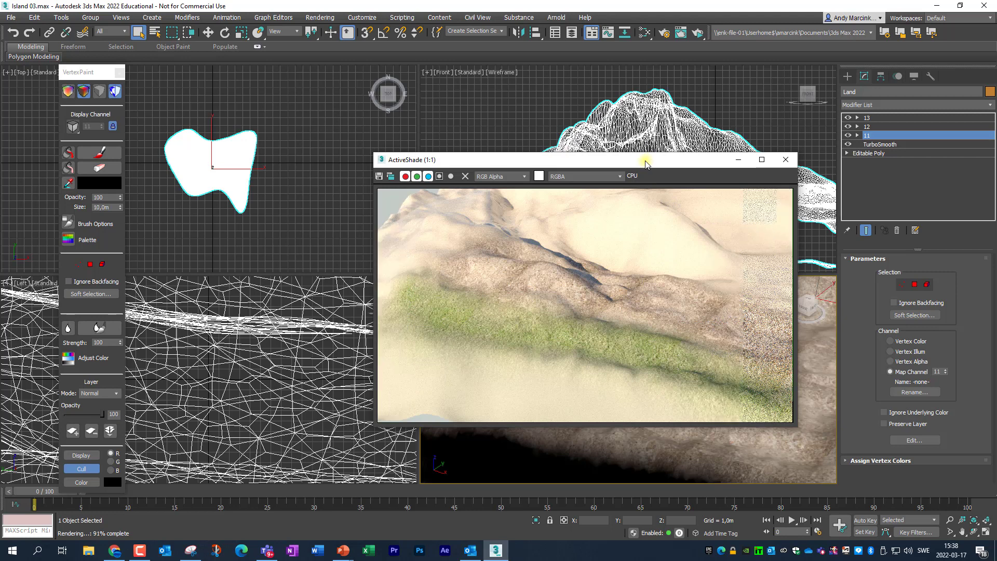
drag(646, 162, 575, 151)
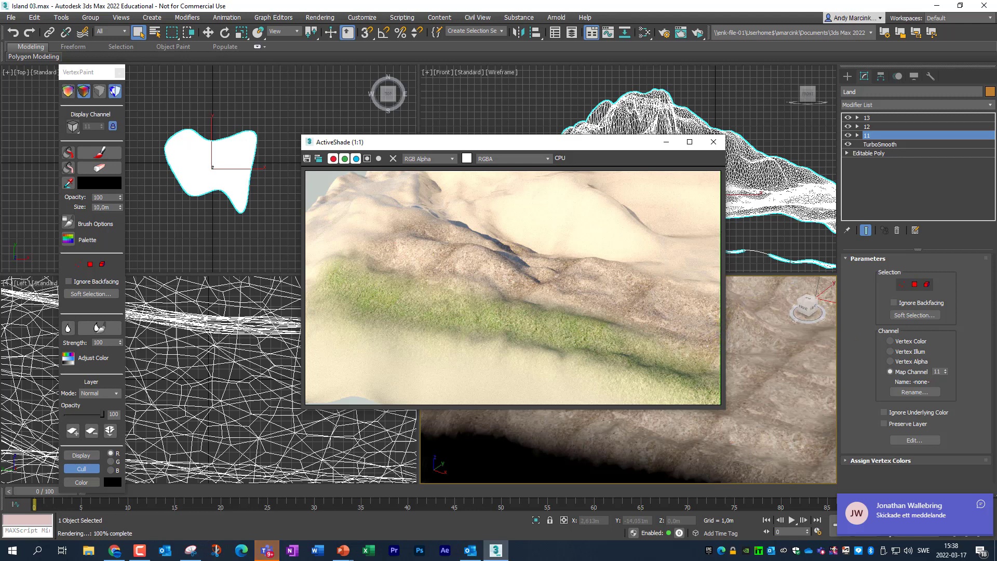
click(981, 505)
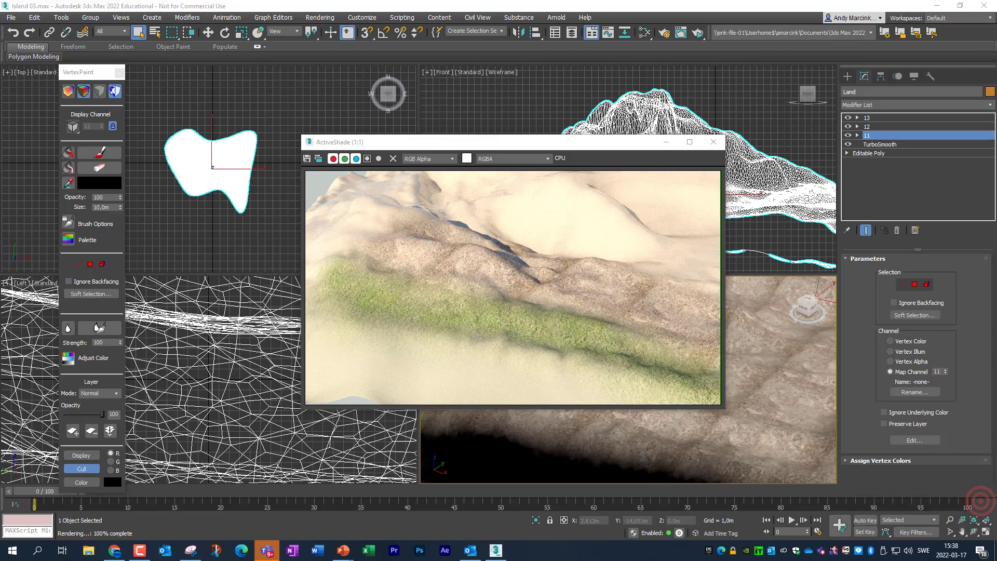